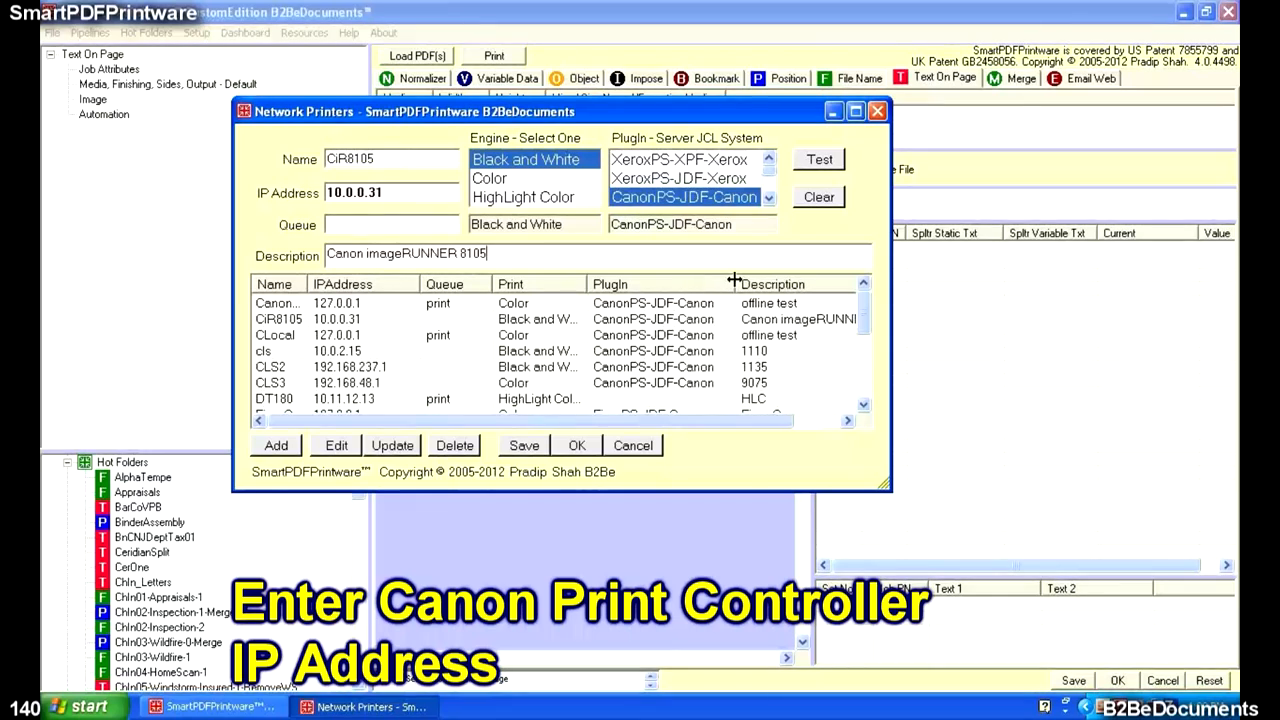
# Check the description of the Canon imageRUNNER 8105 printer entry and close the network printers dialog without changes.
pyautogui.moveTo(695, 418); pyautogui.dragTo(818, 424)
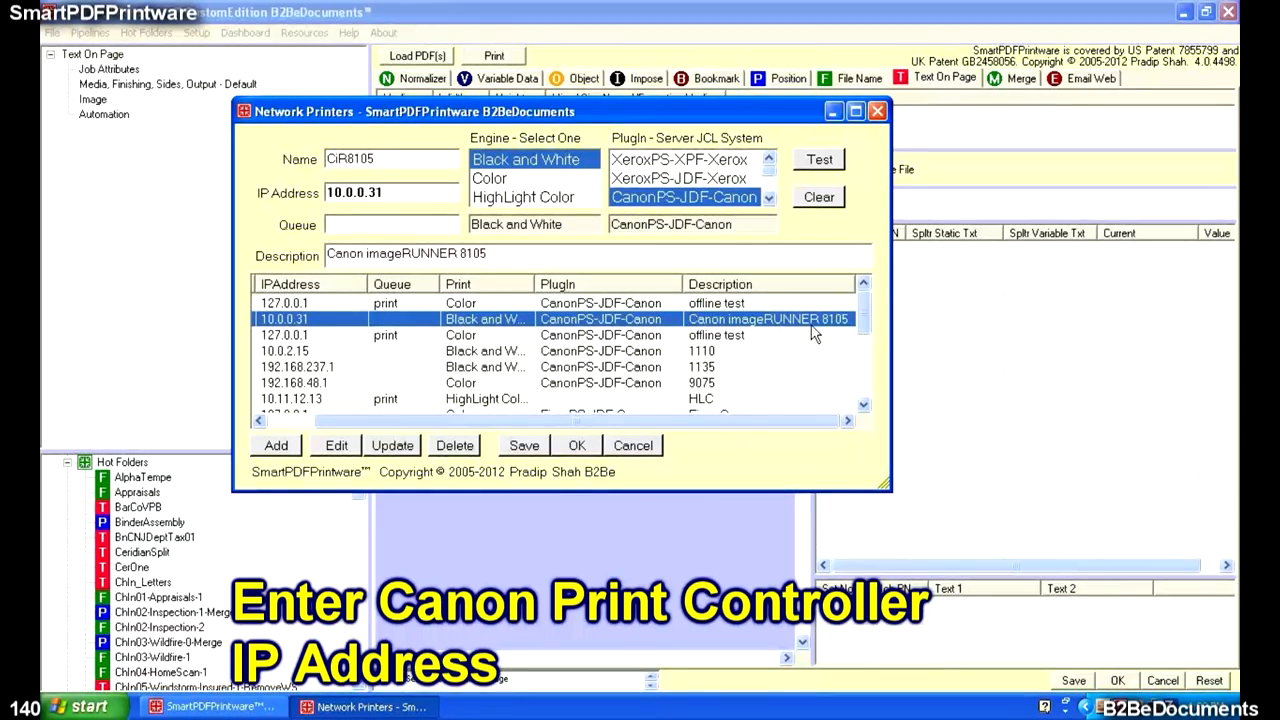
pyautogui.click(644, 449)
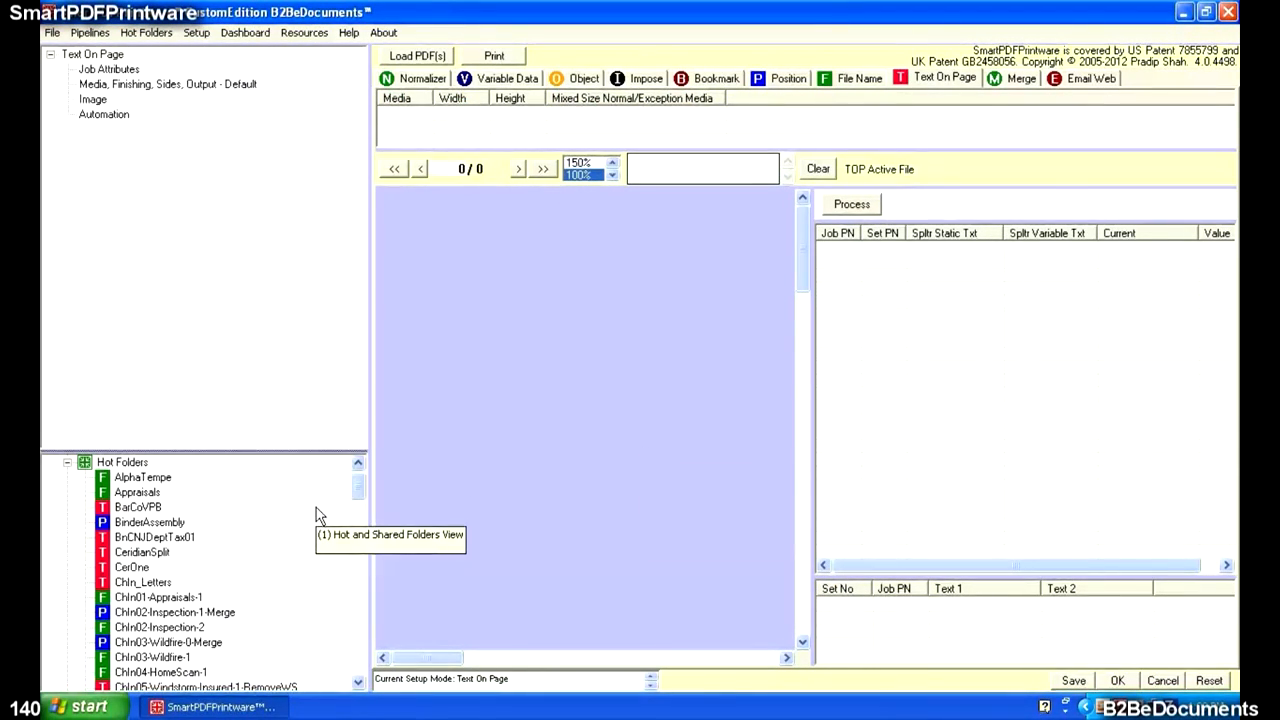
# Open the TelecomBills hot folder with the Text On Page automation method and load MonthlyBills.pdf.
pyautogui.moveTo(357, 490); pyautogui.dragTo(356, 641)
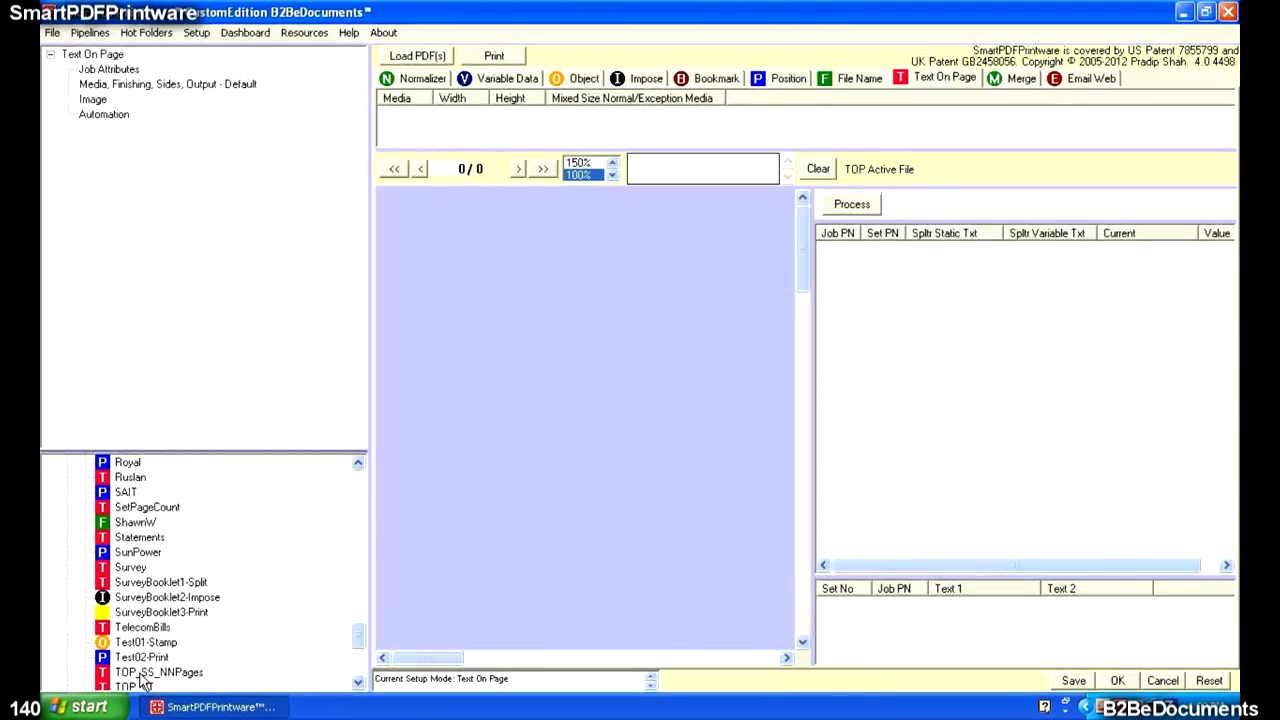
pyautogui.click(140, 628)
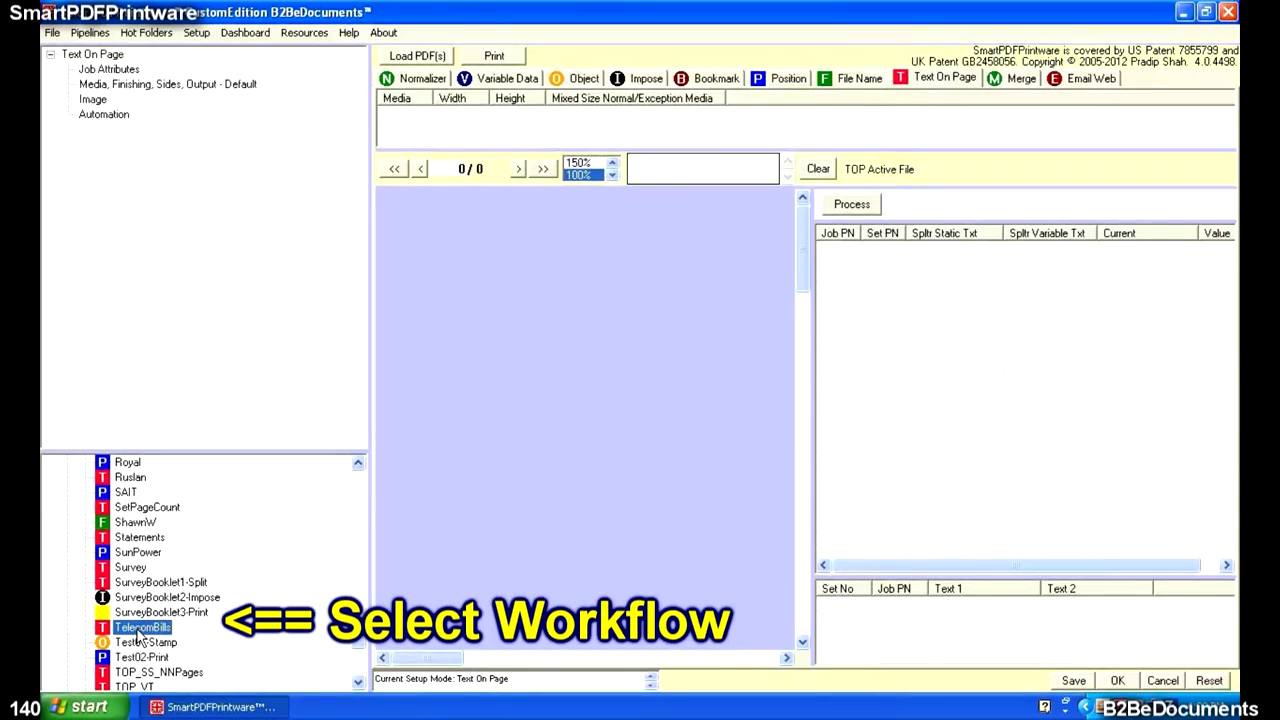
pyautogui.rightClick(140, 630)
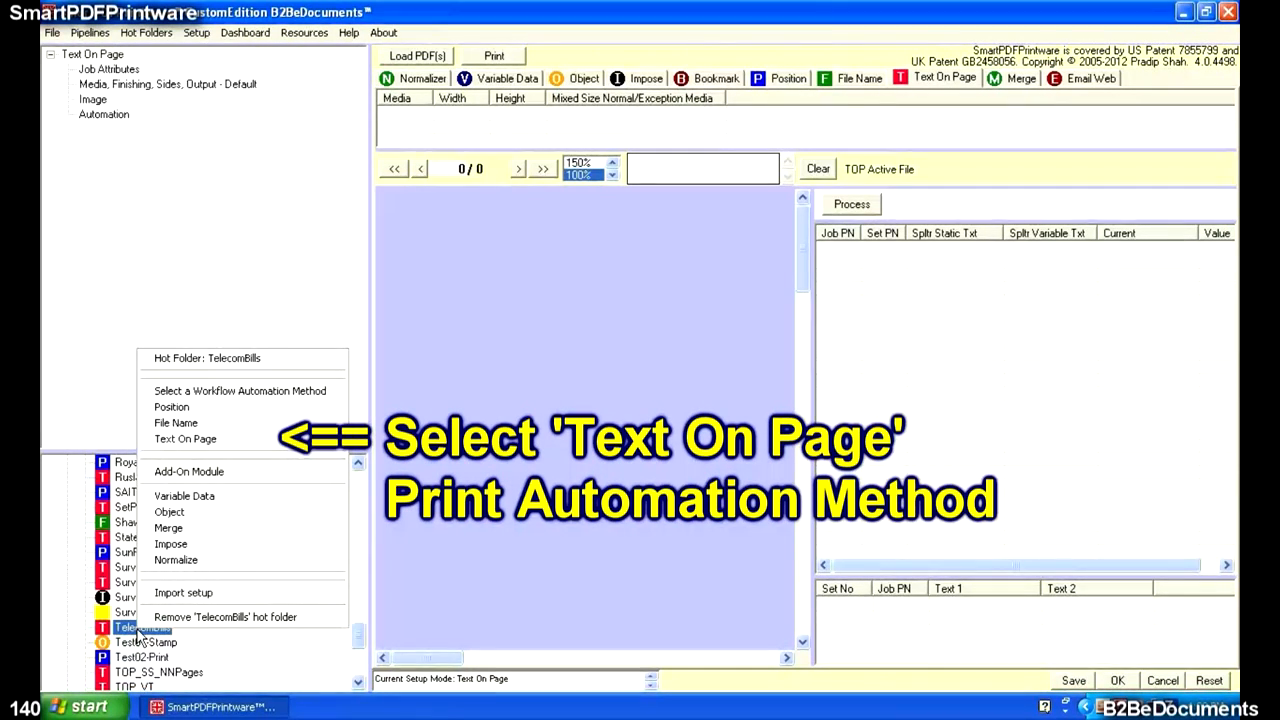
pyautogui.click(205, 439)
pyautogui.click(676, 412)
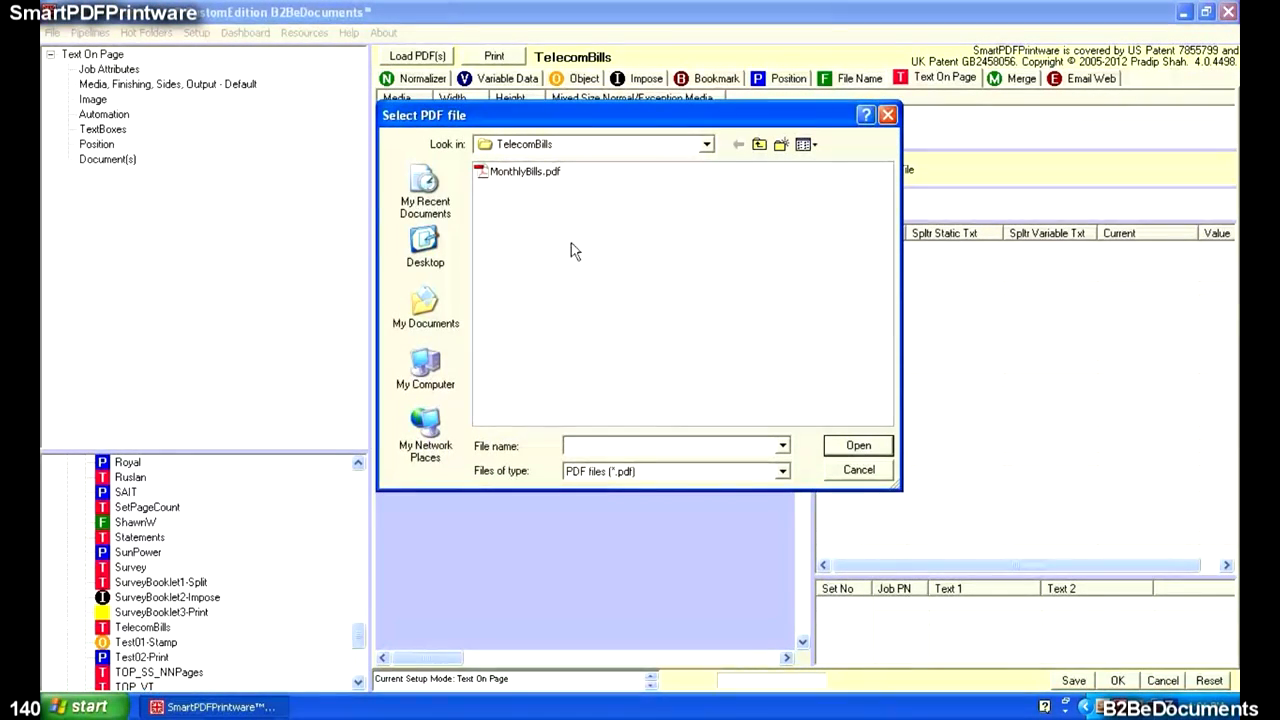
pyautogui.click(546, 173)
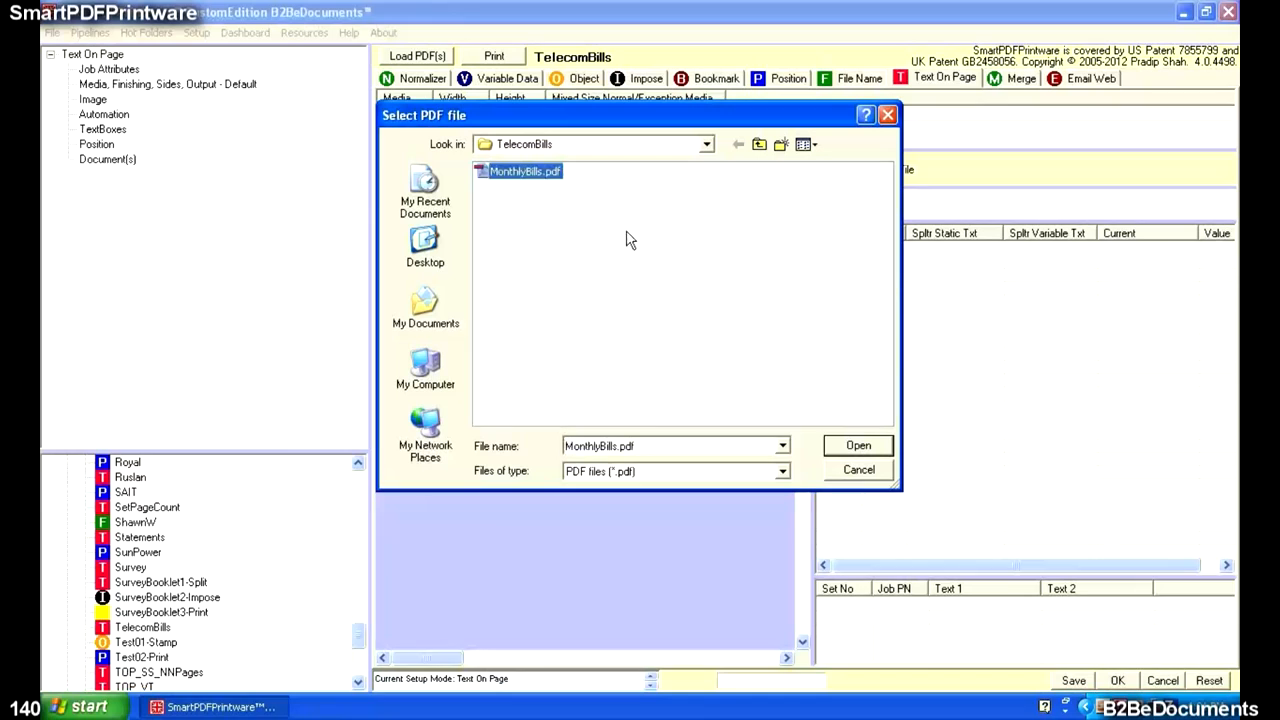
pyautogui.click(858, 446)
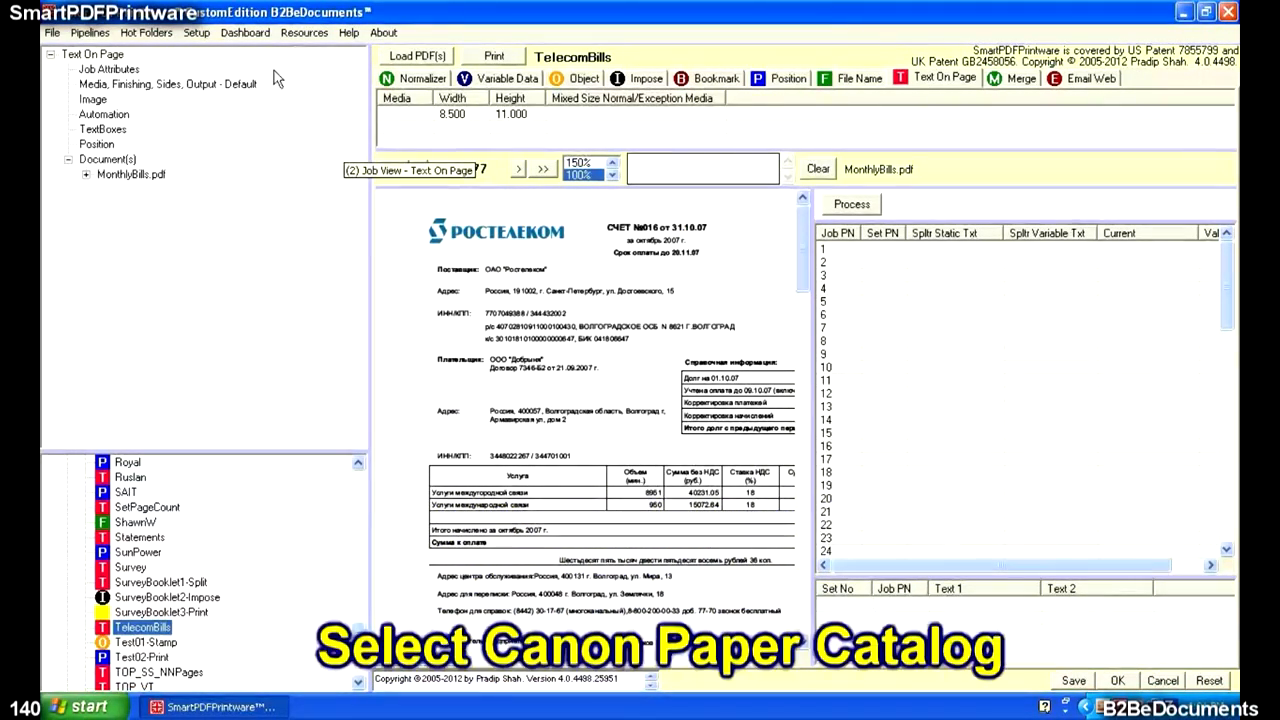
# Start selecting a media catalogue and show the Responses folder's files in detail, sorted by modification date with the newest first.
pyautogui.click(298, 36)
pyautogui.moveTo(320, 68)
pyautogui.click(406, 70)
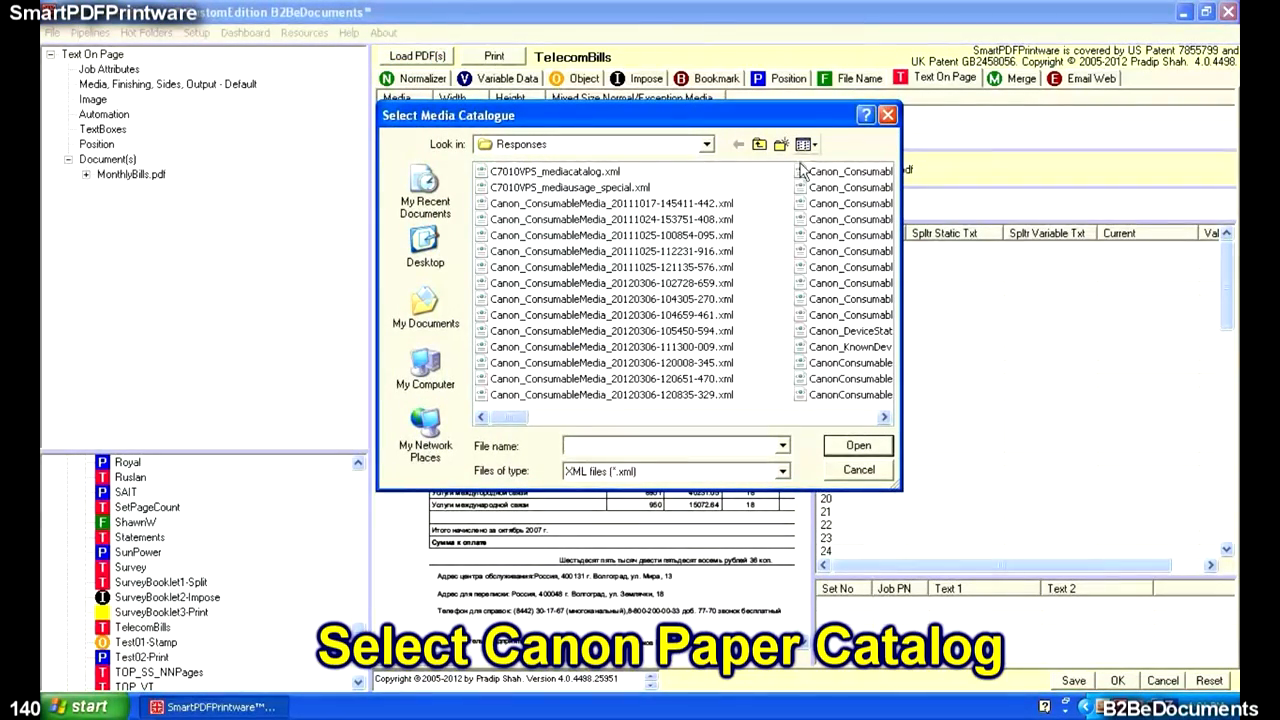
pyautogui.click(806, 144)
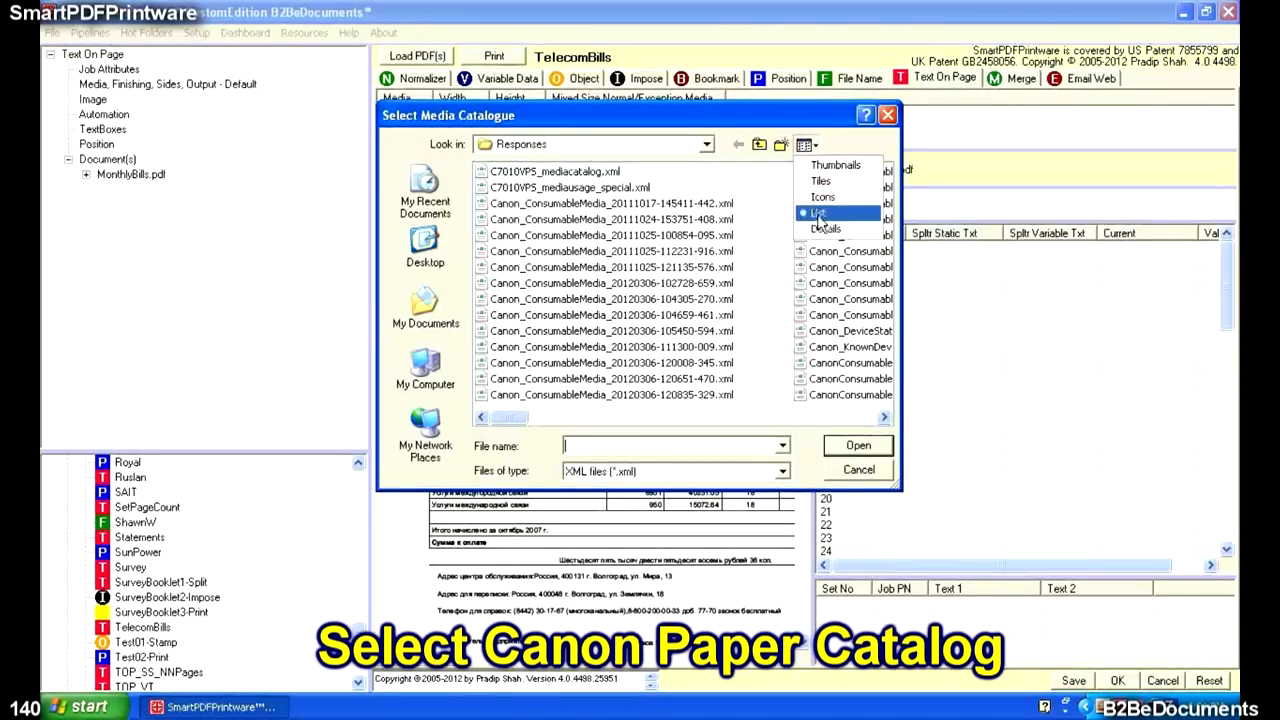
pyautogui.click(820, 229)
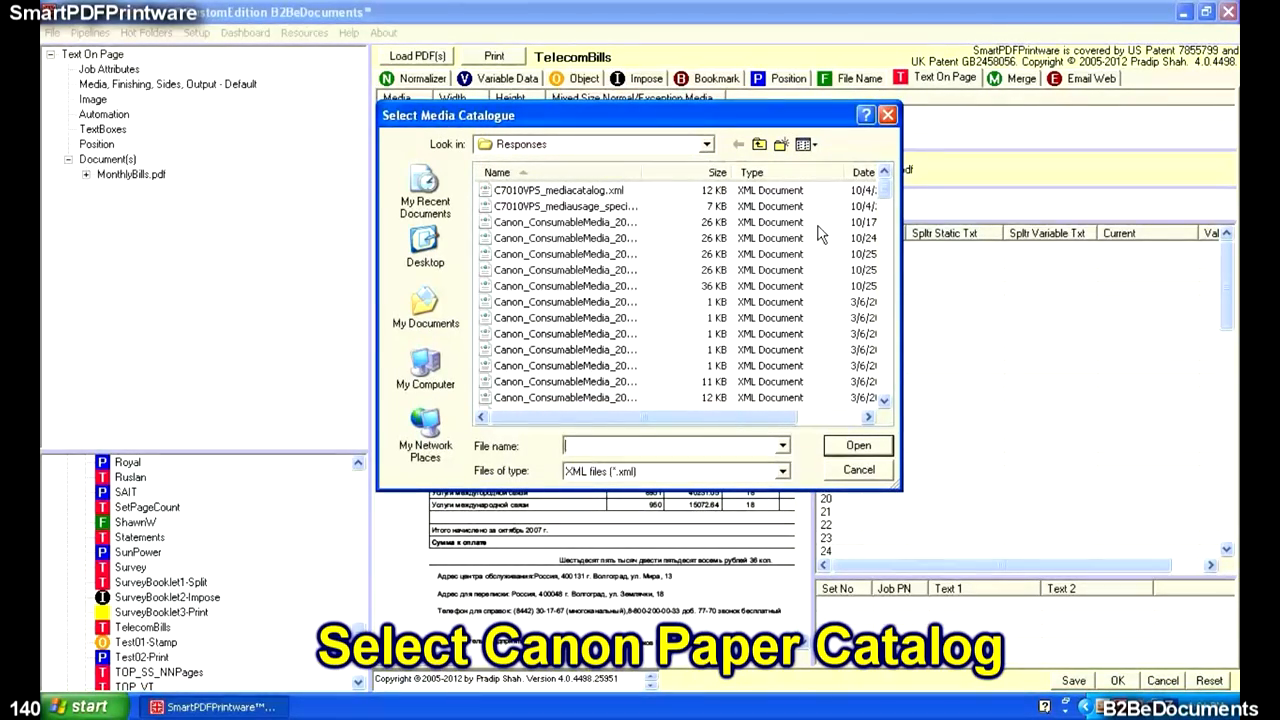
pyautogui.moveTo(641, 172); pyautogui.dragTo(761, 174)
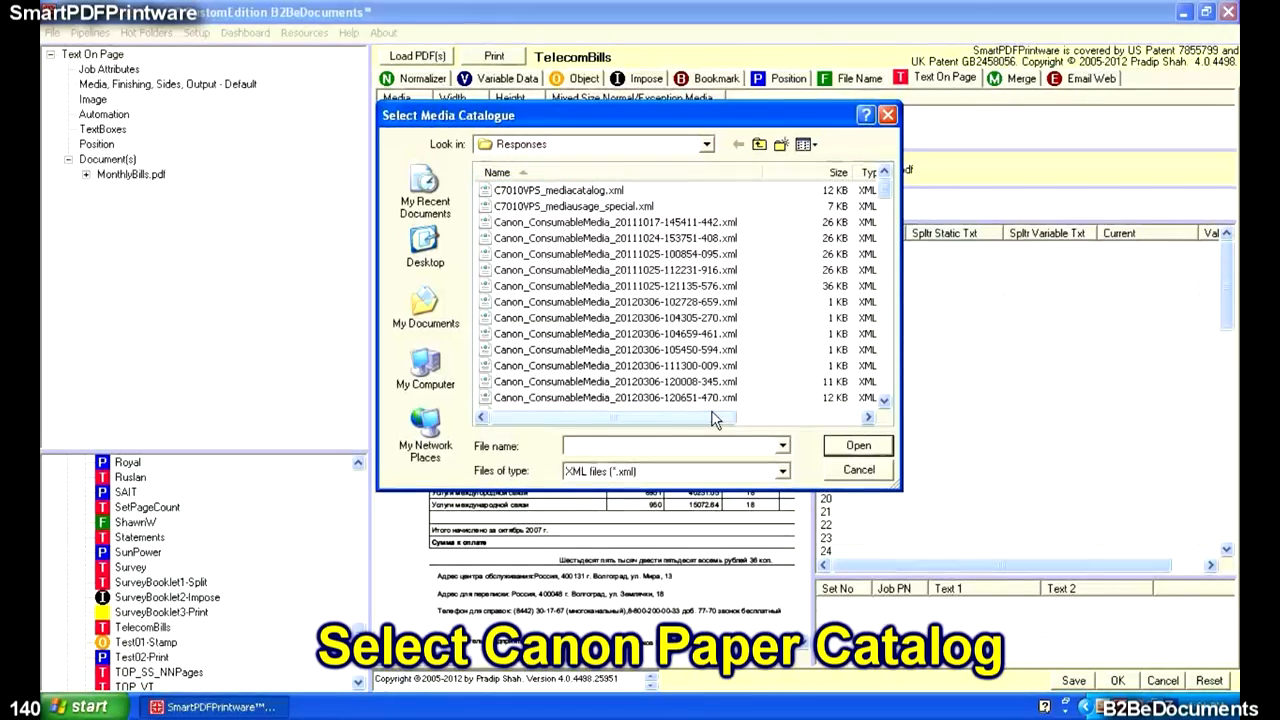
pyautogui.moveTo(716, 418); pyautogui.dragTo(821, 418)
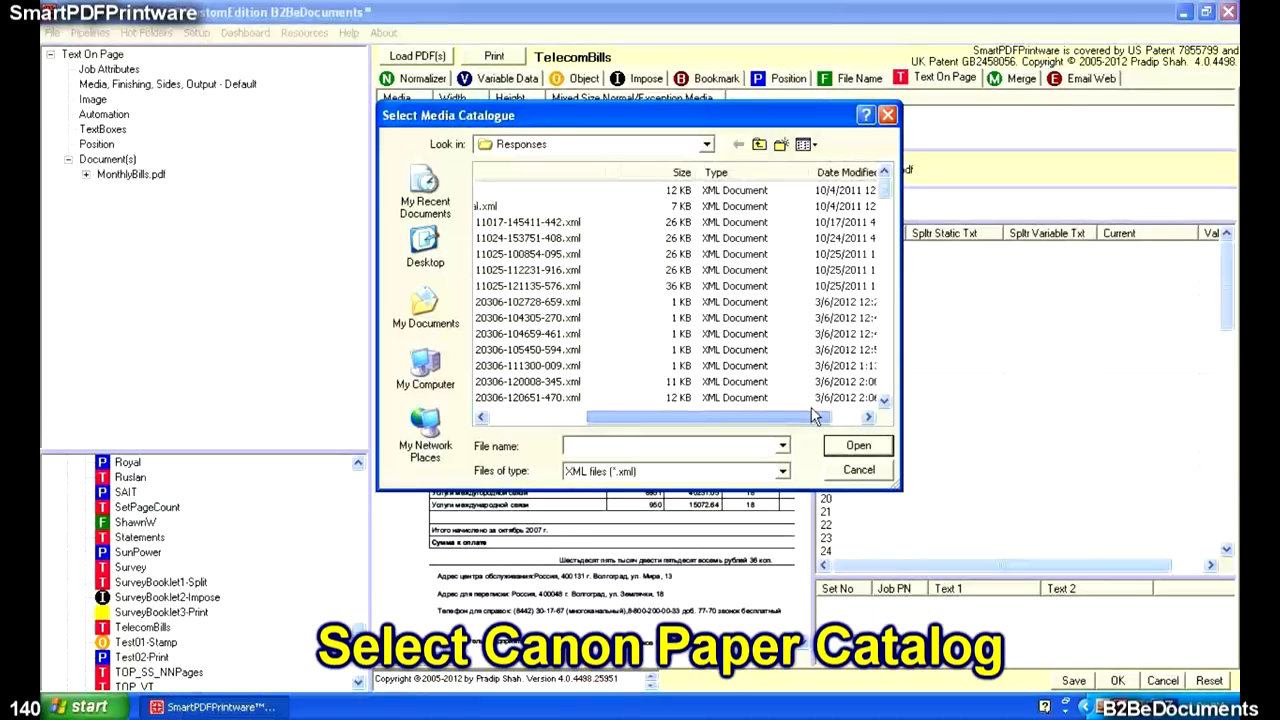
pyautogui.click(838, 174)
pyautogui.click(838, 174)
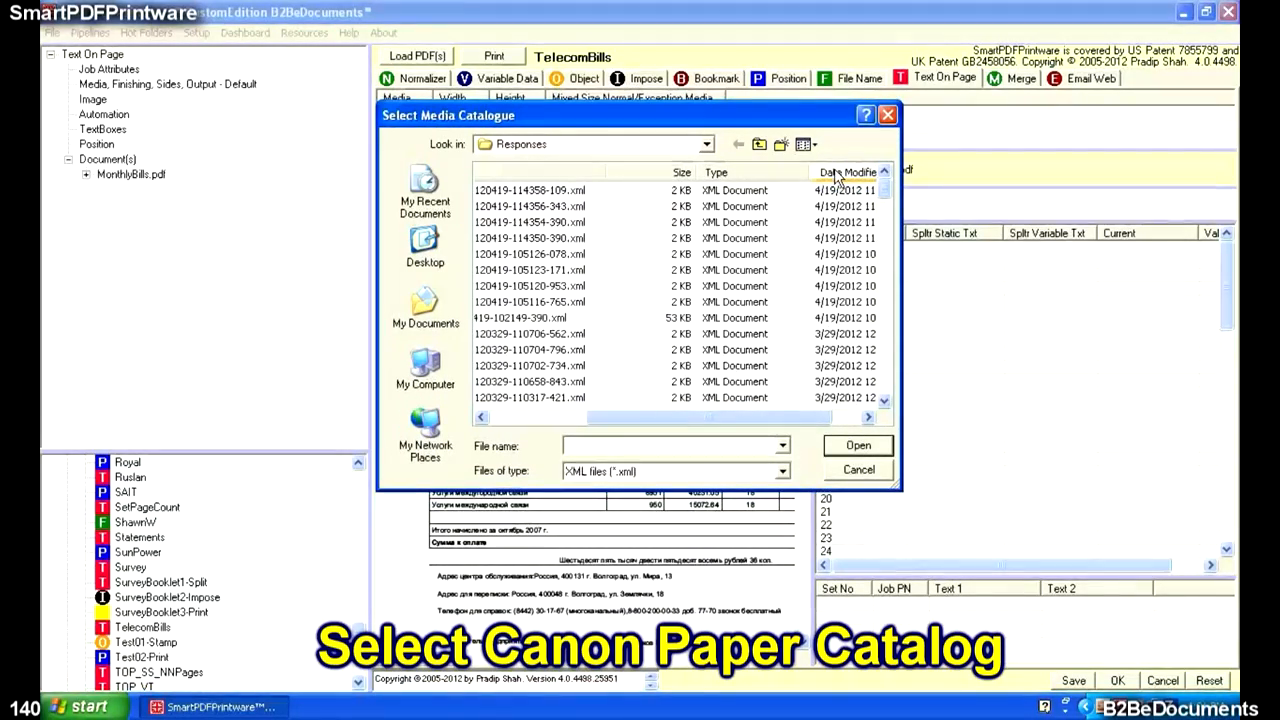
pyautogui.moveTo(760, 420); pyautogui.dragTo(614, 424)
pyautogui.moveTo(888, 192); pyautogui.dragTo(888, 202)
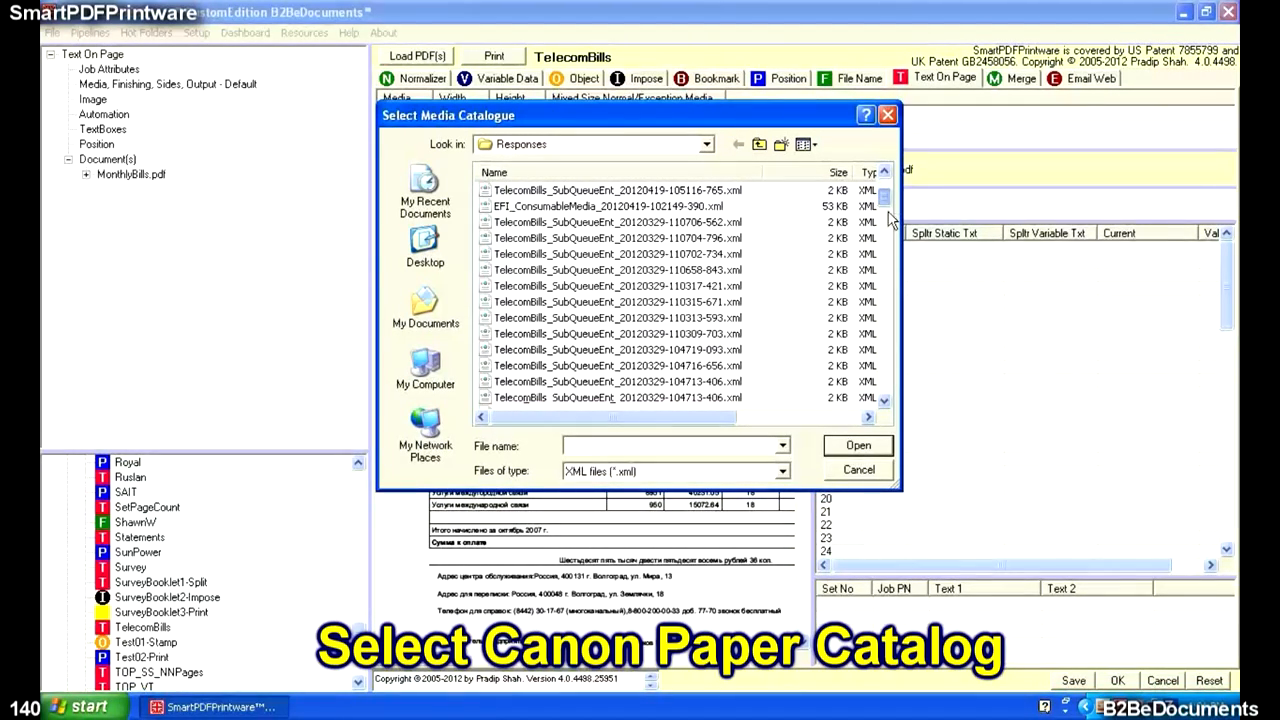
pyautogui.click(698, 335)
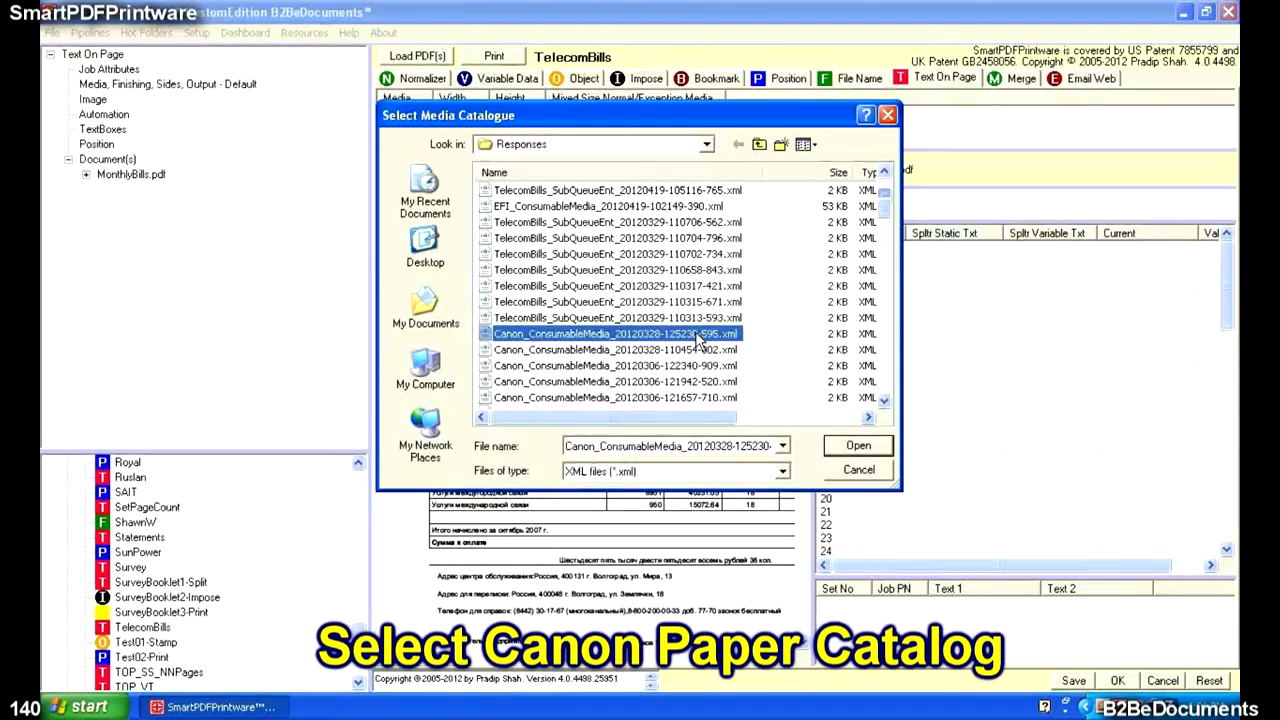
pyautogui.click(860, 450)
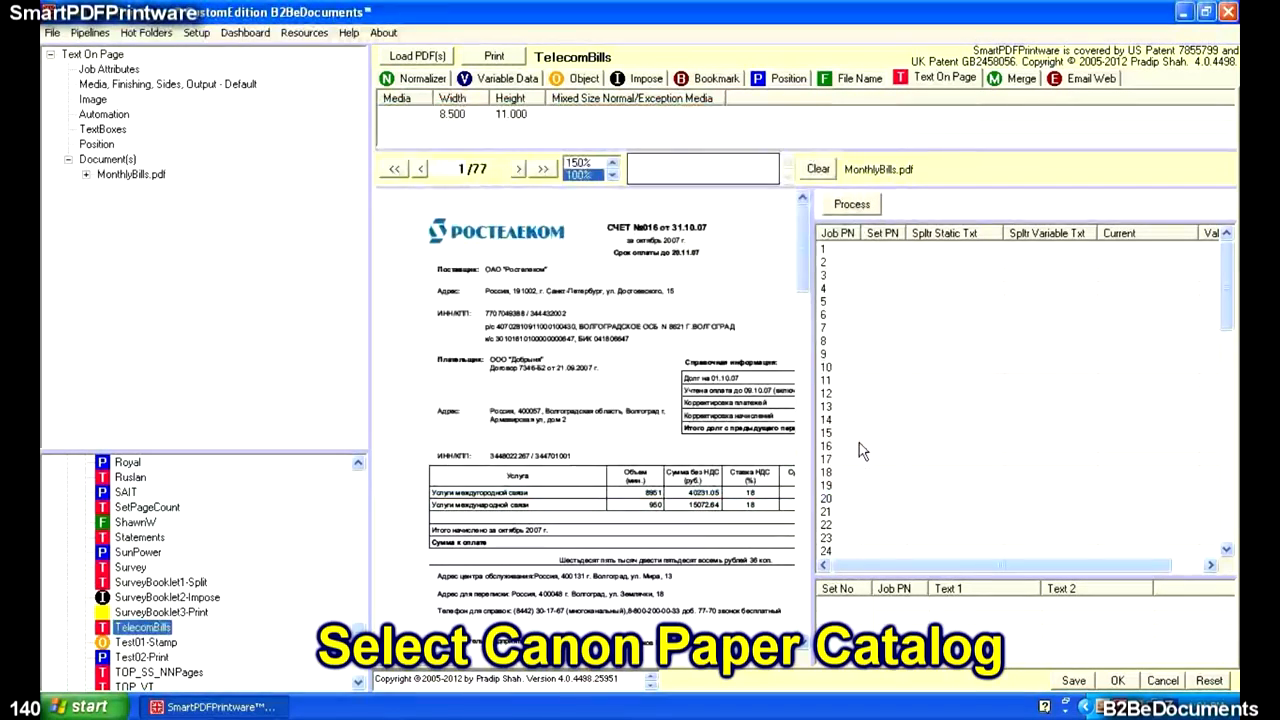
# Examine the papers in the loaded media catalog, including the attributes of the white 612 x 792 stock with paper code 262147.
pyautogui.click(284, 35)
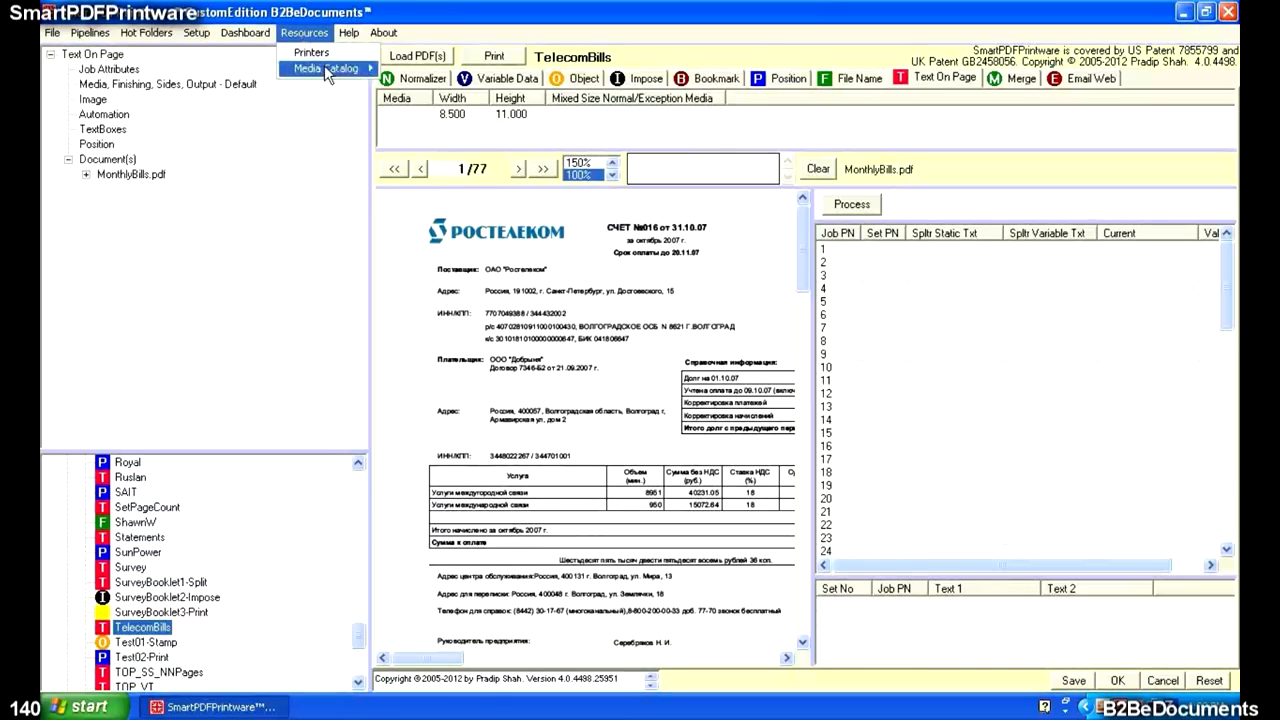
pyautogui.moveTo(324, 65)
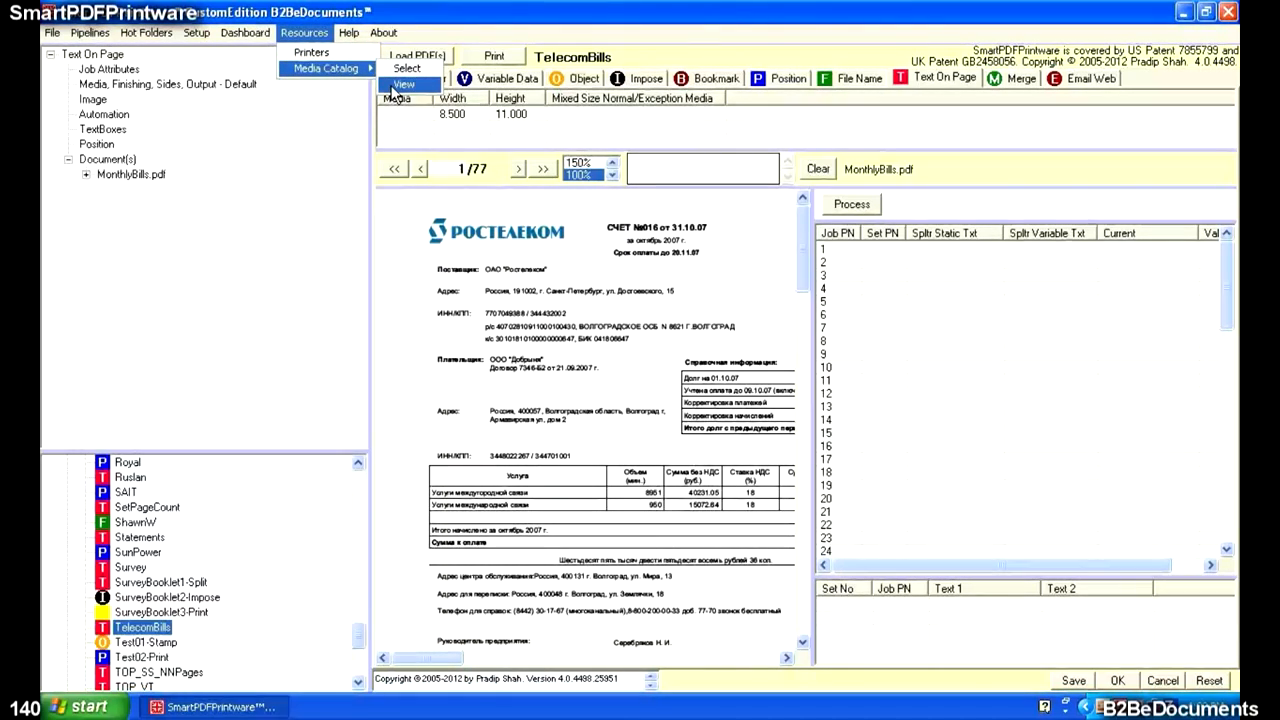
pyautogui.click(394, 86)
pyautogui.click(349, 33)
pyautogui.moveTo(330, 40)
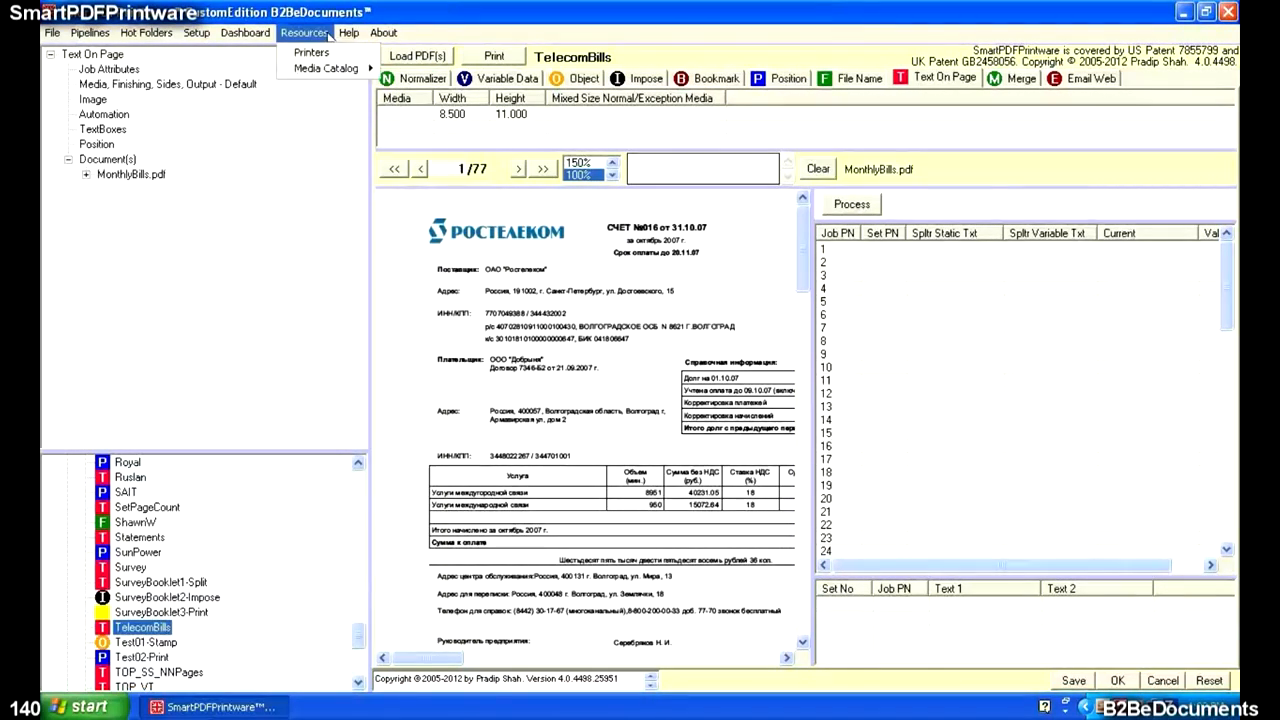
pyautogui.moveTo(343, 66)
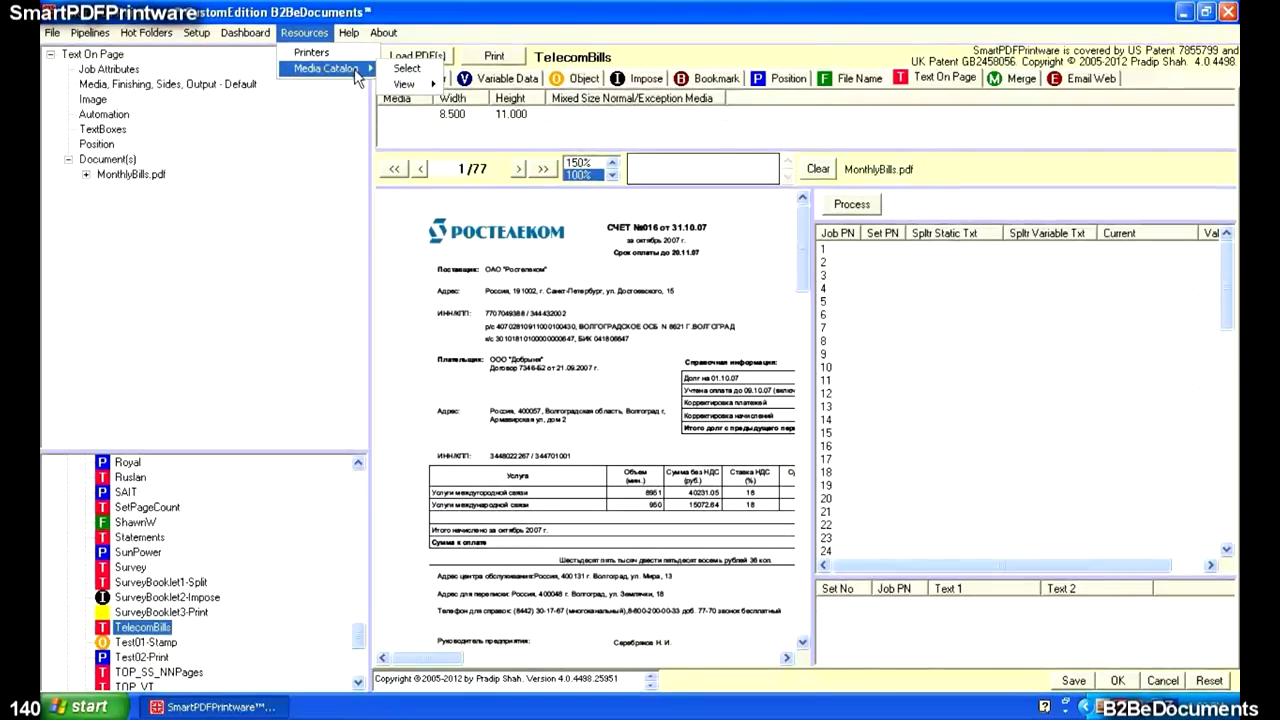
pyautogui.moveTo(400, 86)
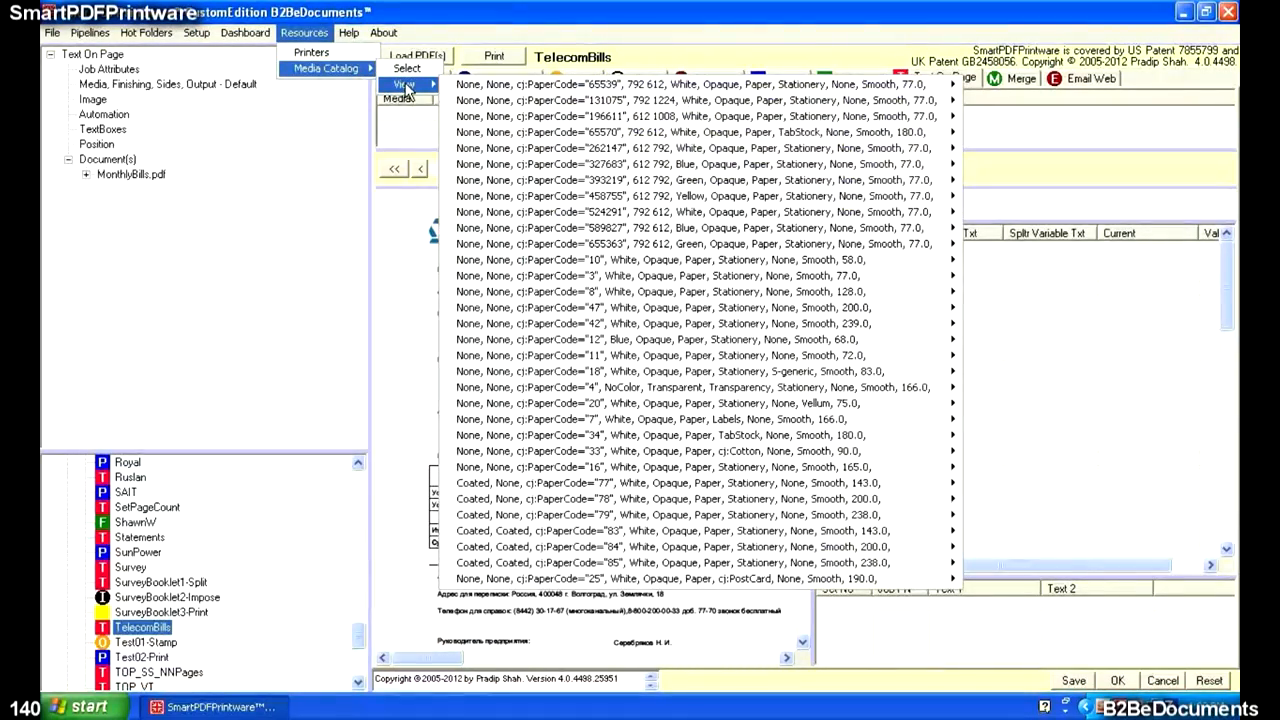
pyautogui.moveTo(860, 150)
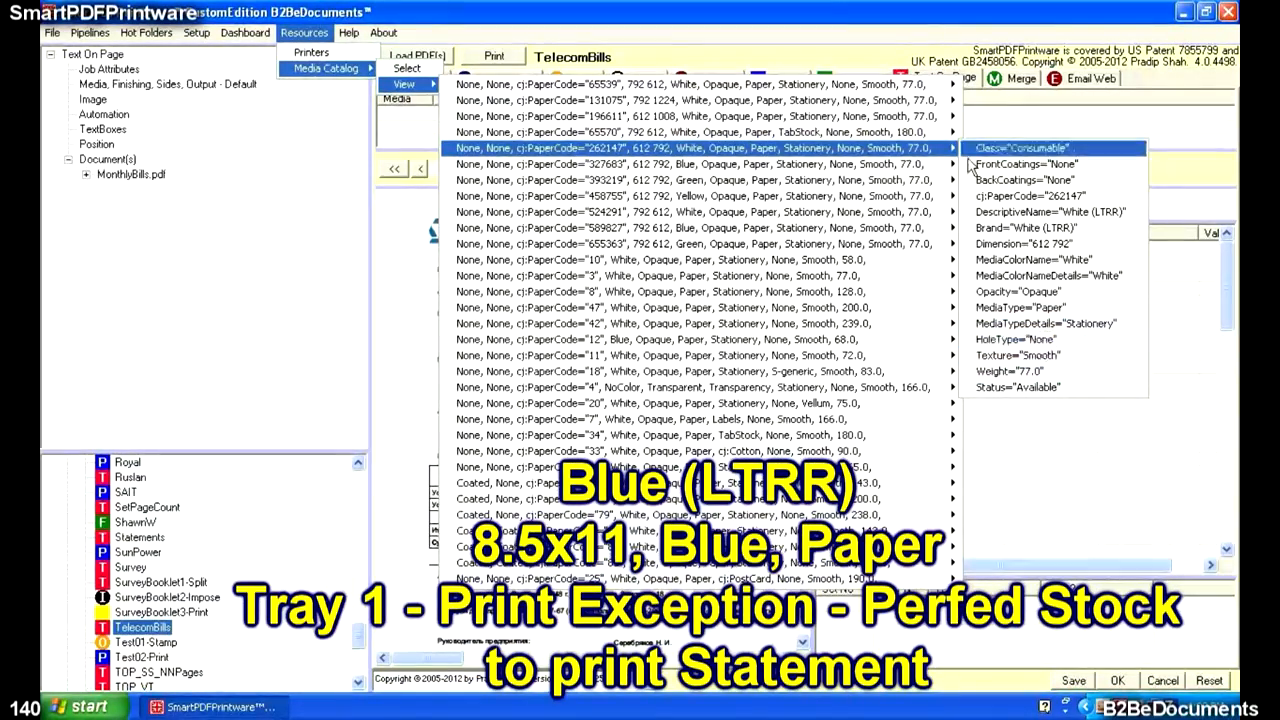
pyautogui.moveTo(938, 166)
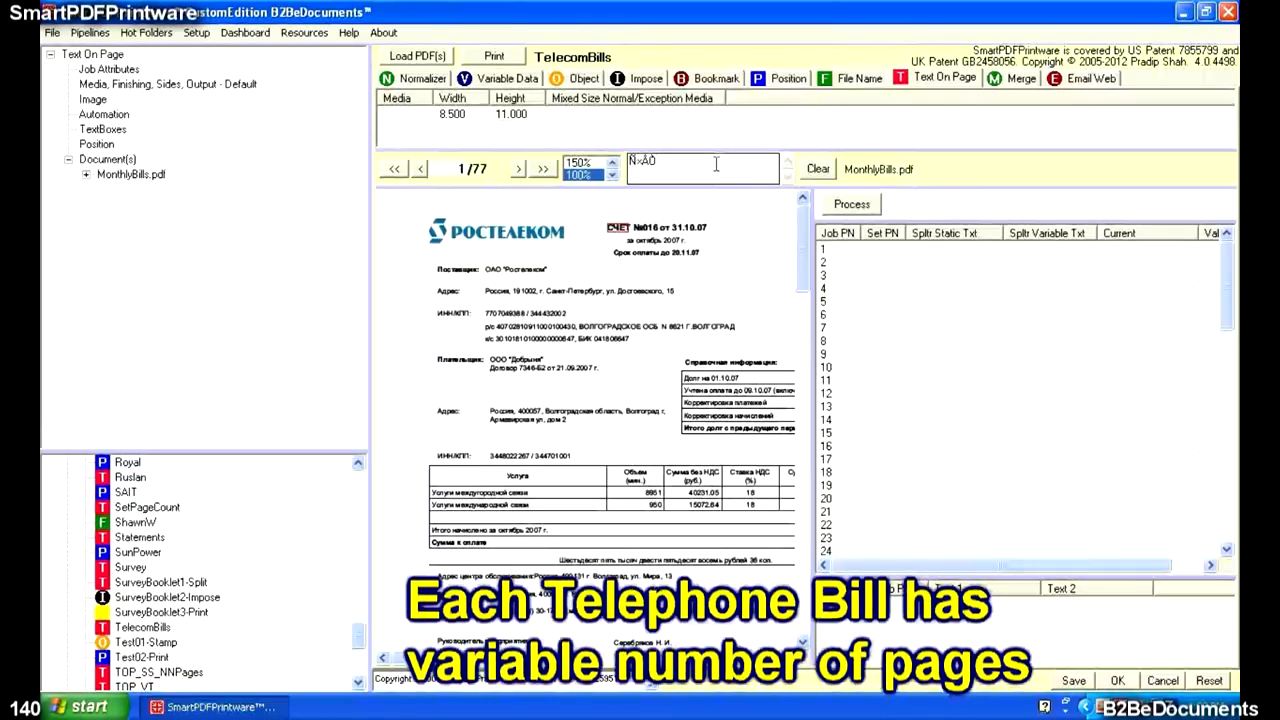
pyautogui.rightClick(716, 166)
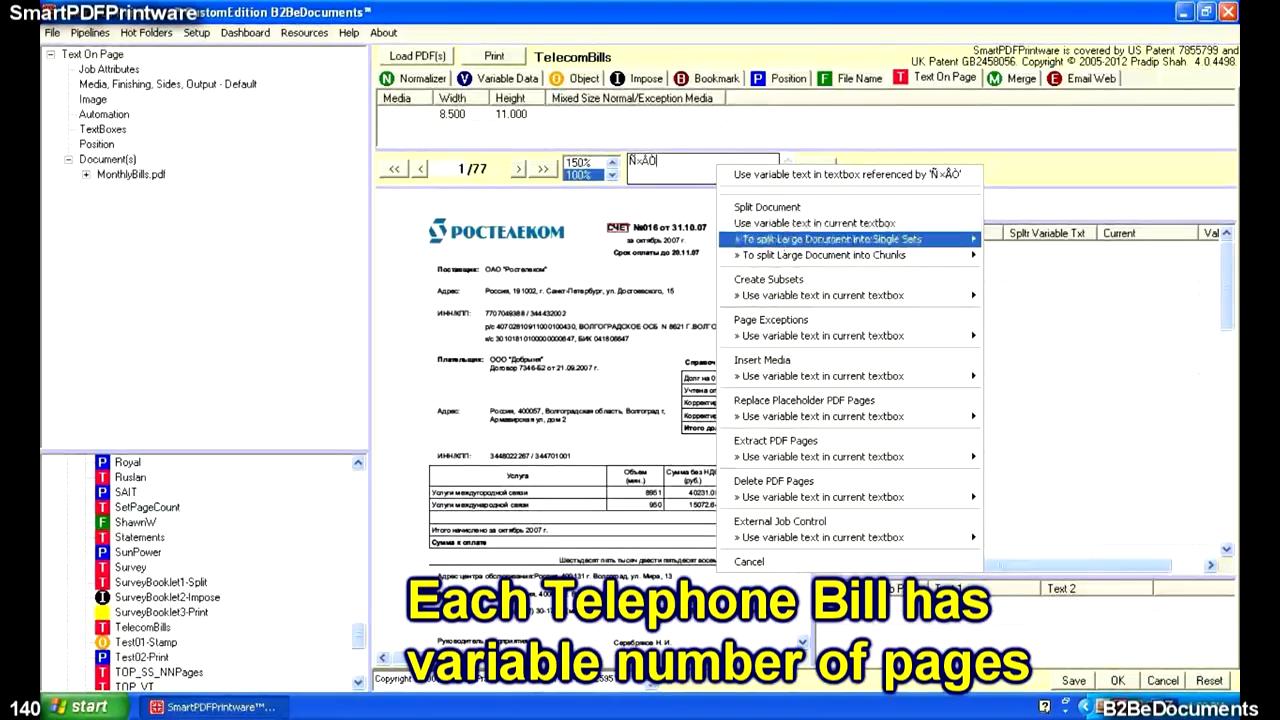
pyautogui.moveTo(864, 243)
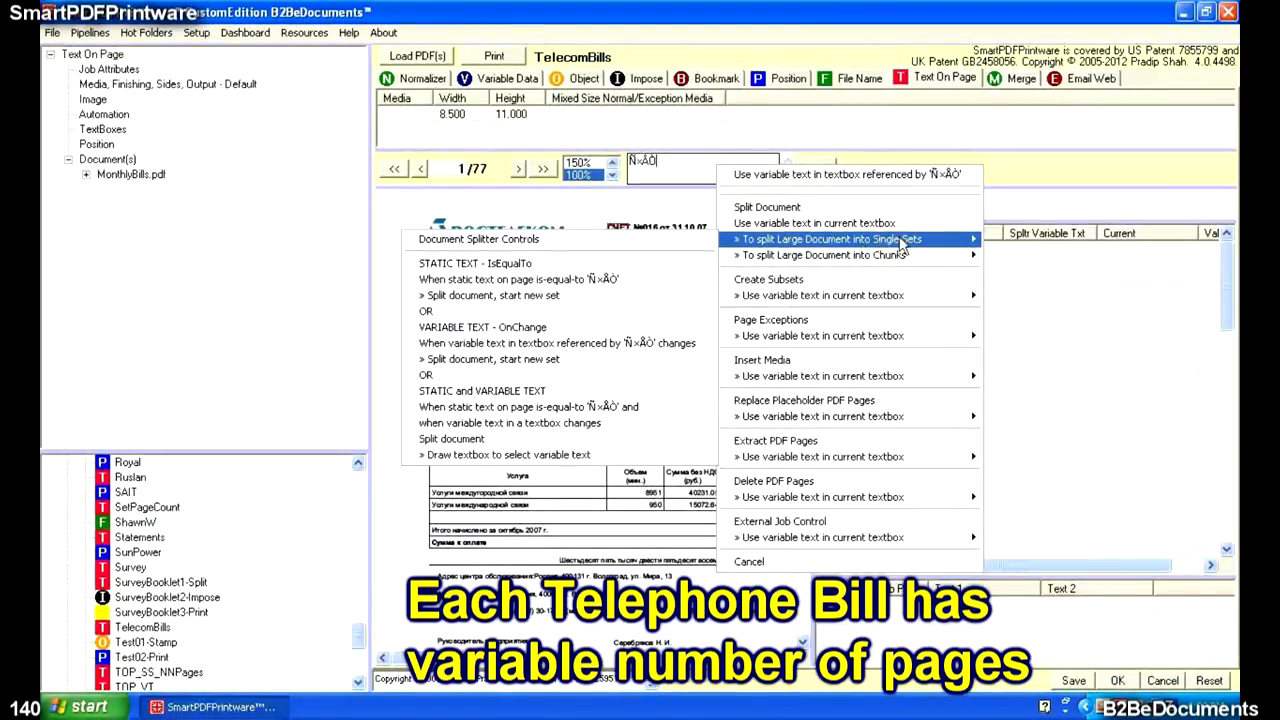
pyautogui.click(1083, 407)
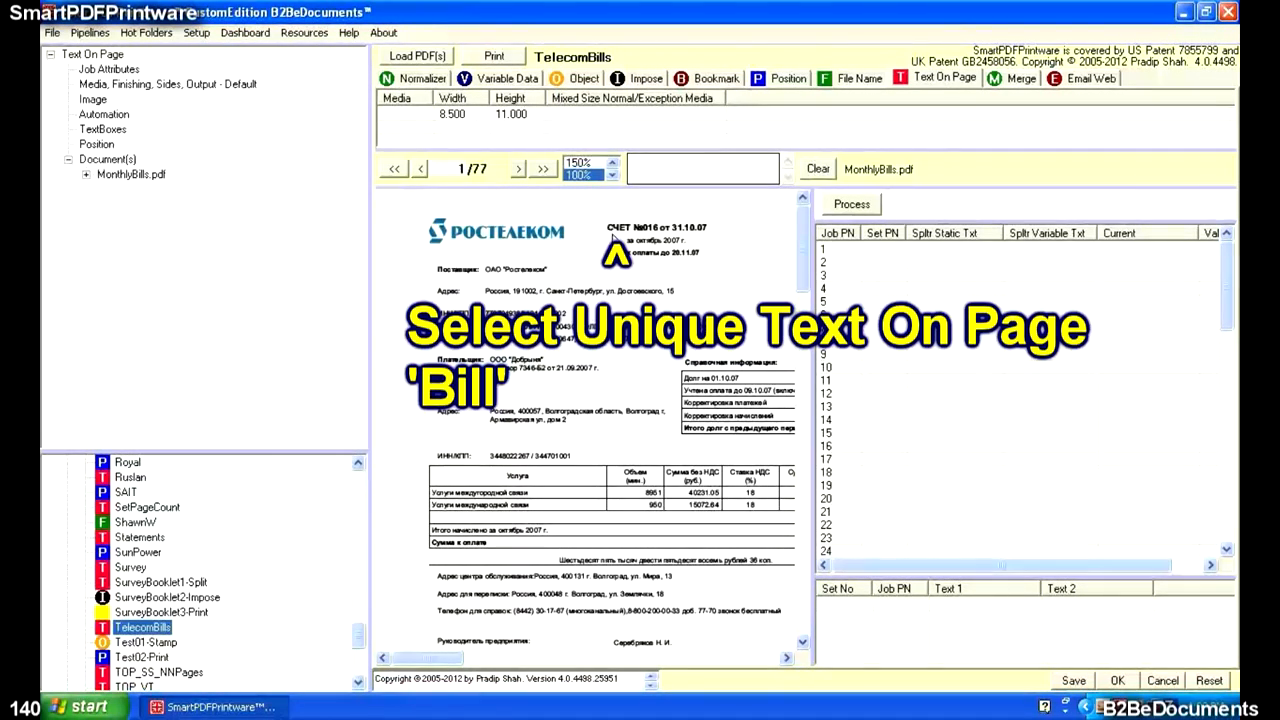
# Select the word СЧЕТ in the bill heading and split the document into single sets wherever this static text is equal.
pyautogui.moveTo(608, 230); pyautogui.dragTo(628, 240)
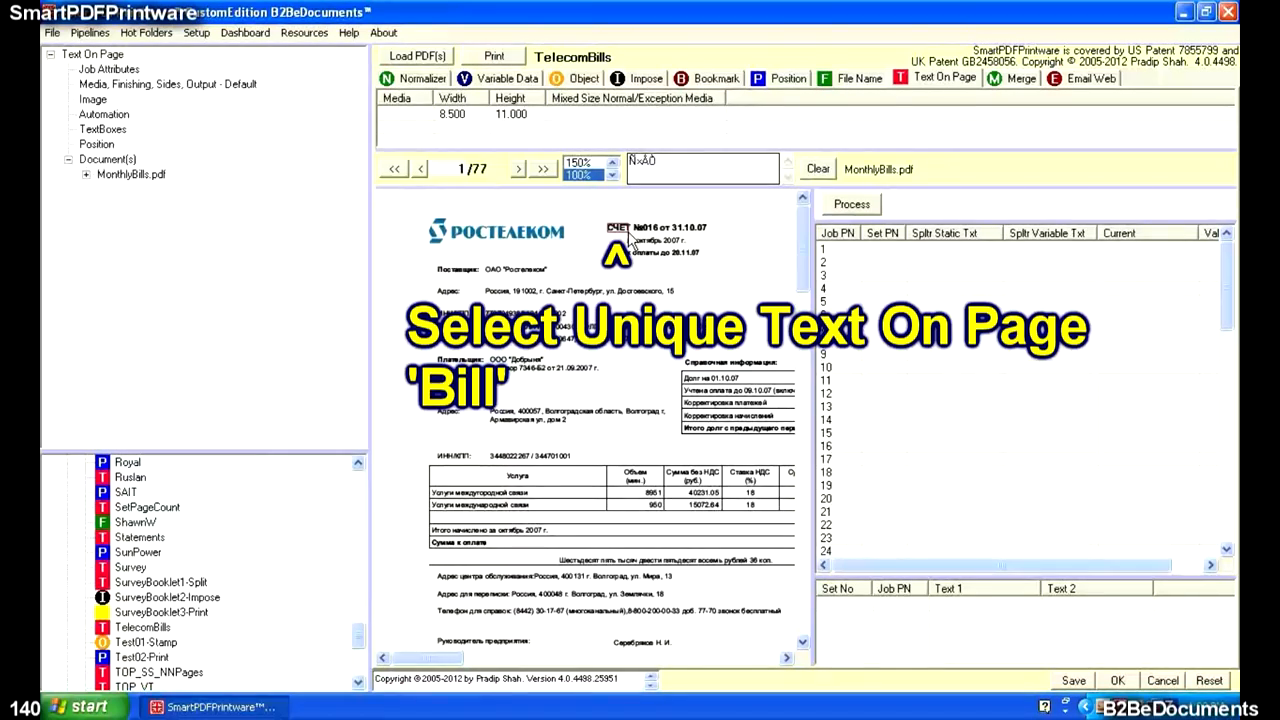
pyautogui.click(663, 161)
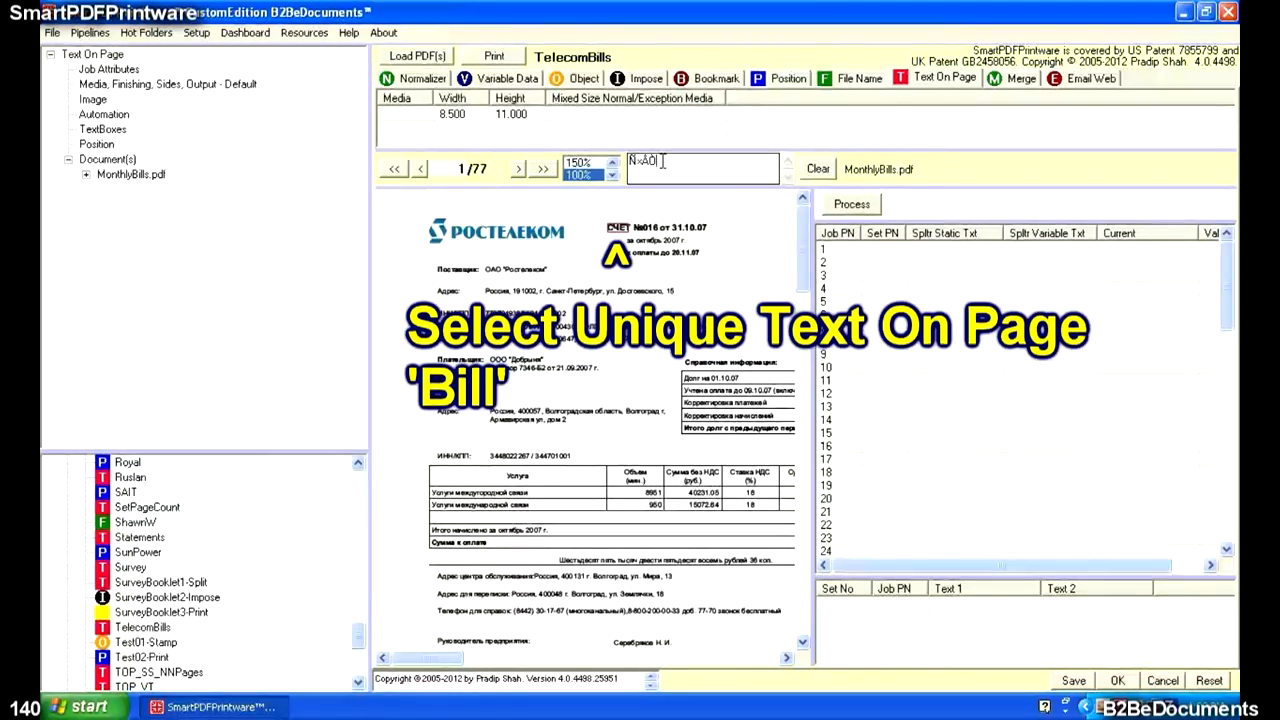
pyautogui.rightClick(718, 164)
pyautogui.moveTo(978, 242)
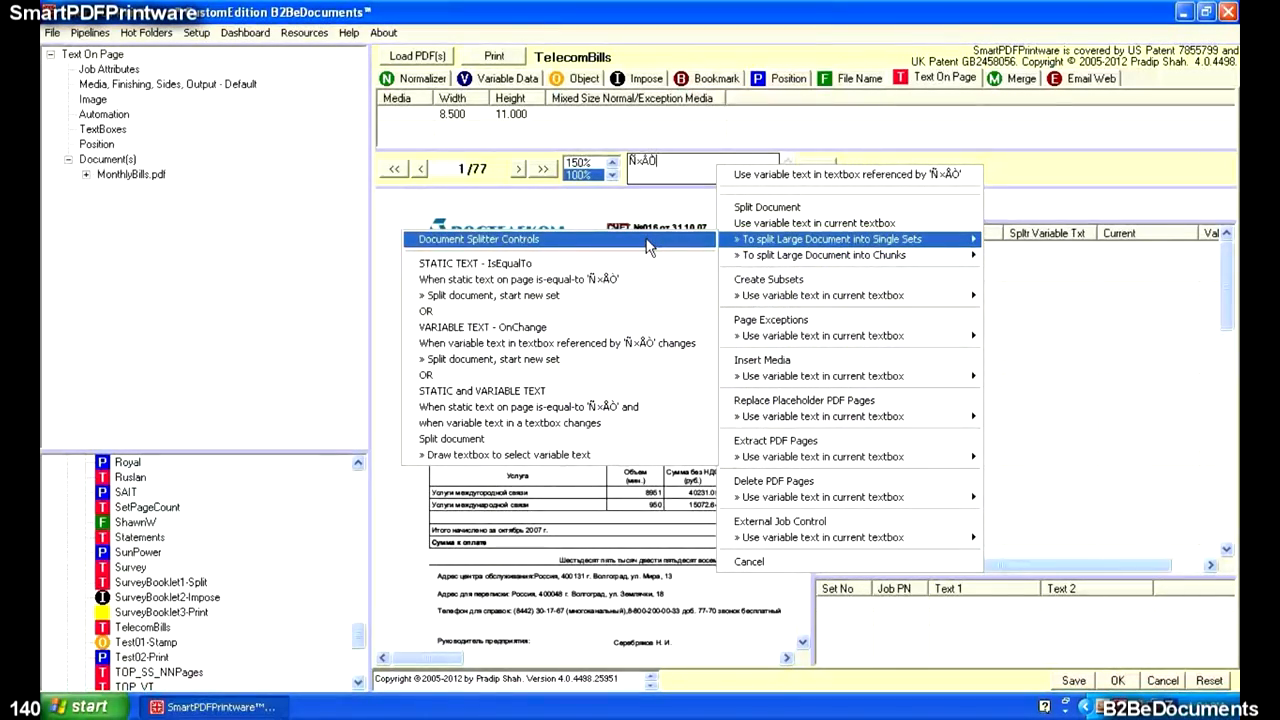
pyautogui.click(599, 296)
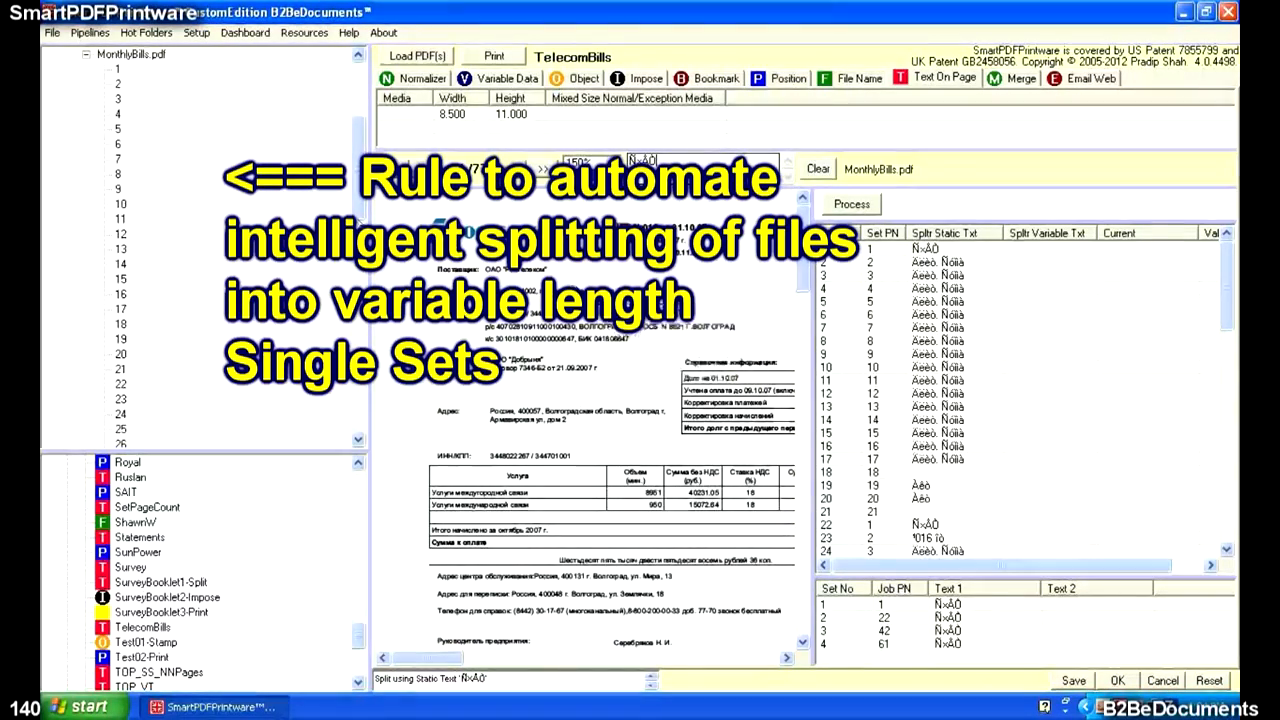
# Review the split rule and the page list through set 4, and clear the current text selection.
pyautogui.scroll(5, 357, 119)
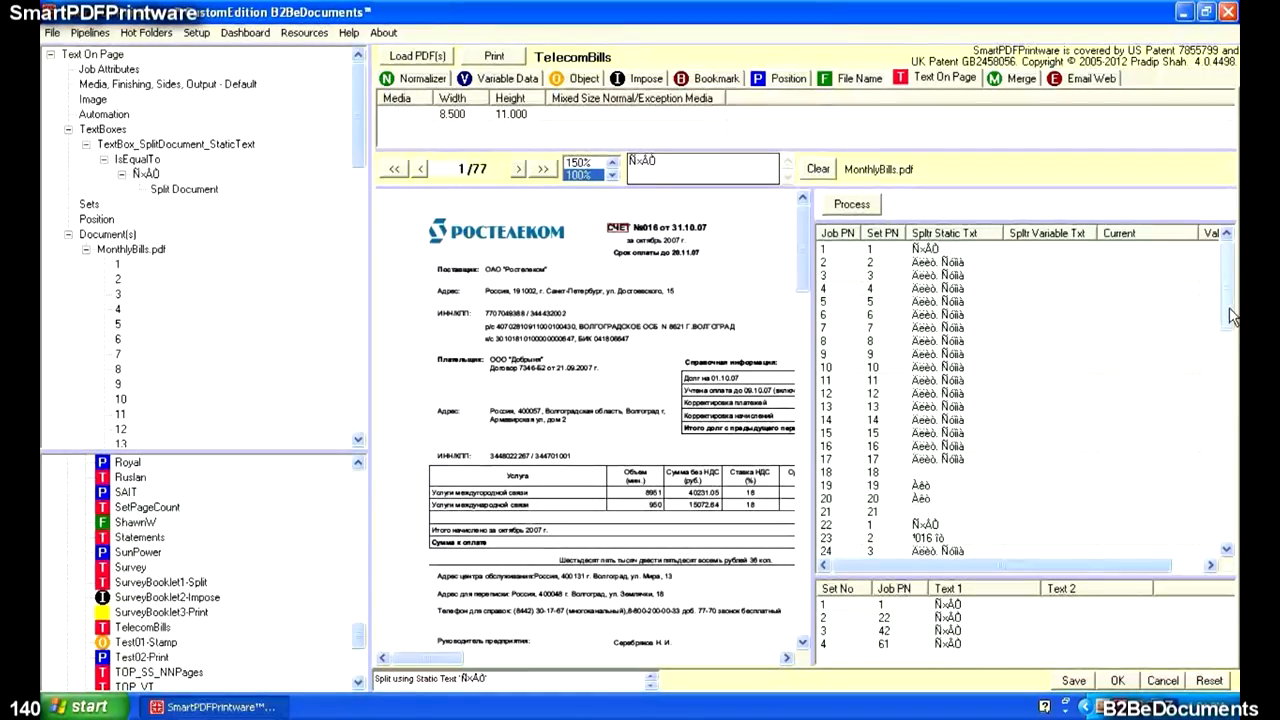
pyautogui.moveTo(1233, 316); pyautogui.dragTo(1235, 398)
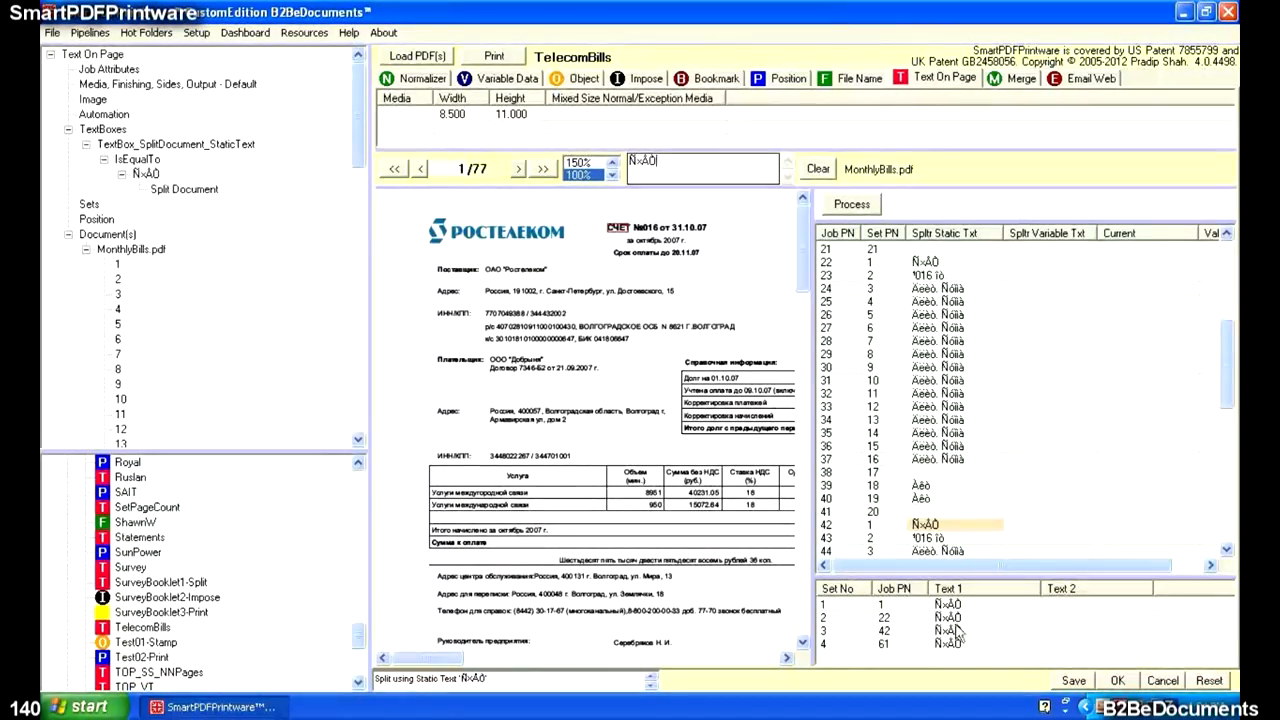
pyautogui.click(830, 643)
pyautogui.click(810, 170)
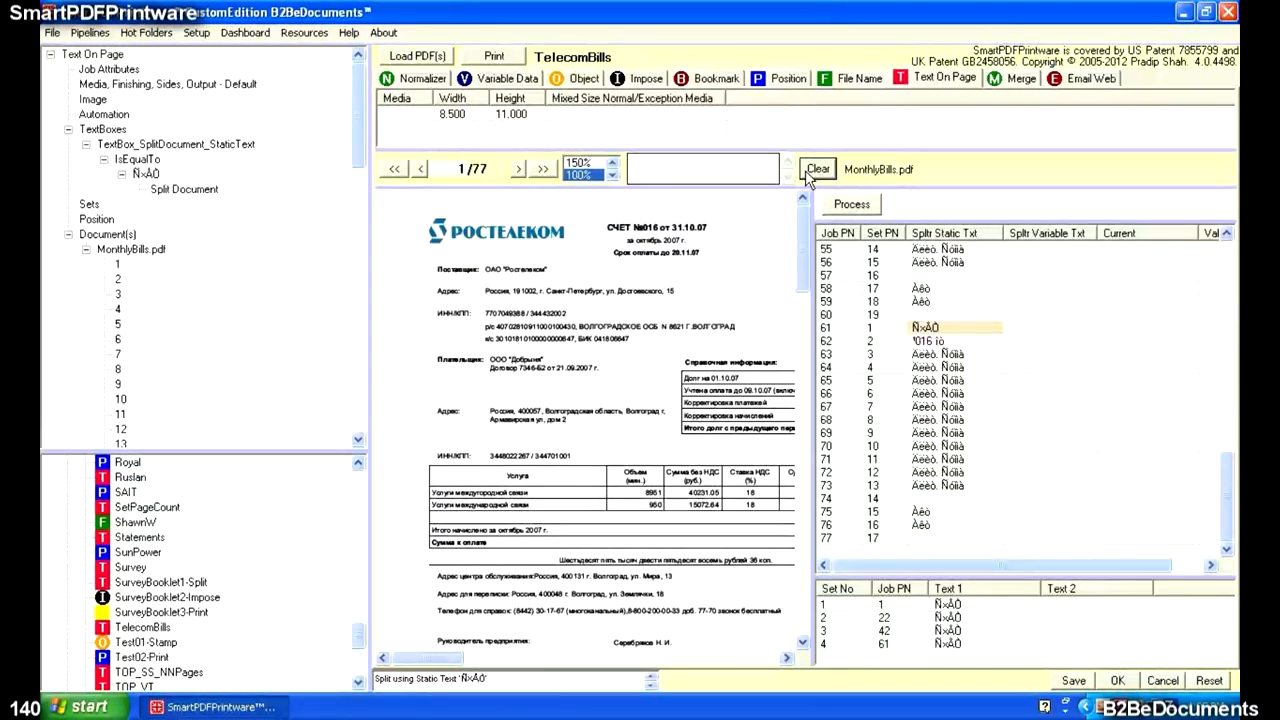
pyautogui.moveTo(1231, 495); pyautogui.dragTo(1229, 273)
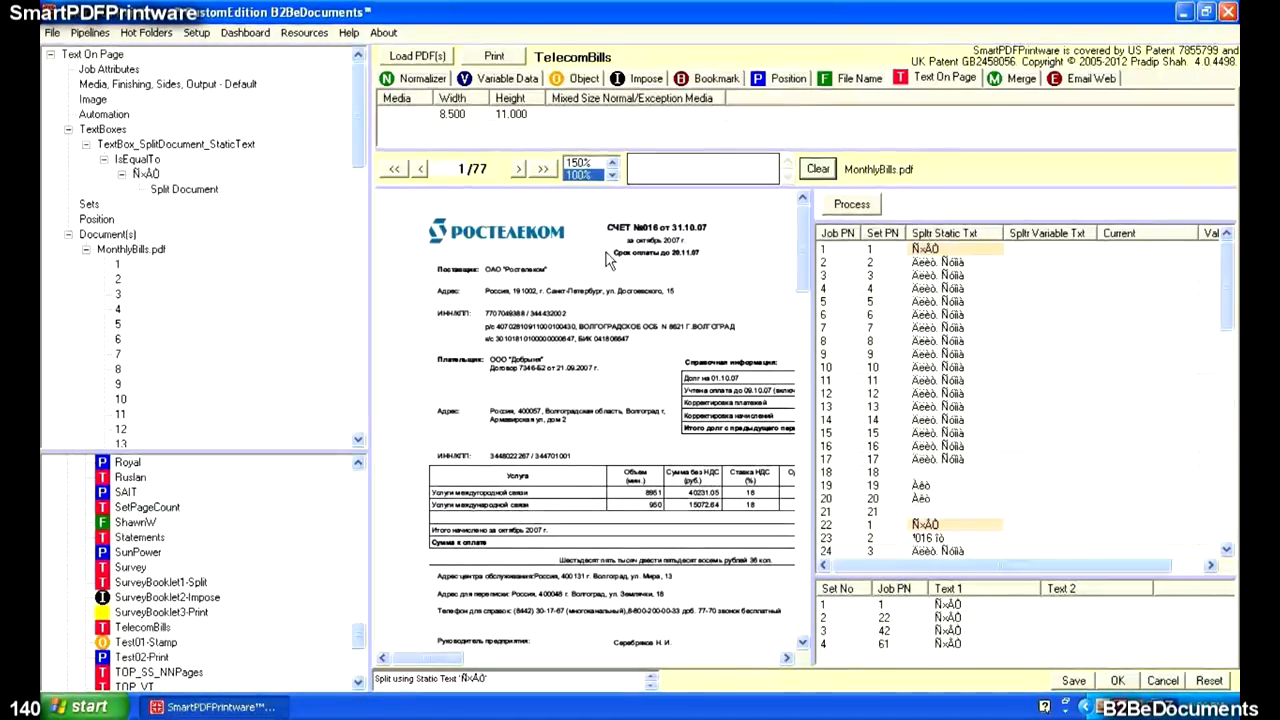
# Select the word СЧЕТ in the bill heading and use its textbox's variable values for page exceptions.
pyautogui.moveTo(616, 234); pyautogui.dragTo(630, 236)
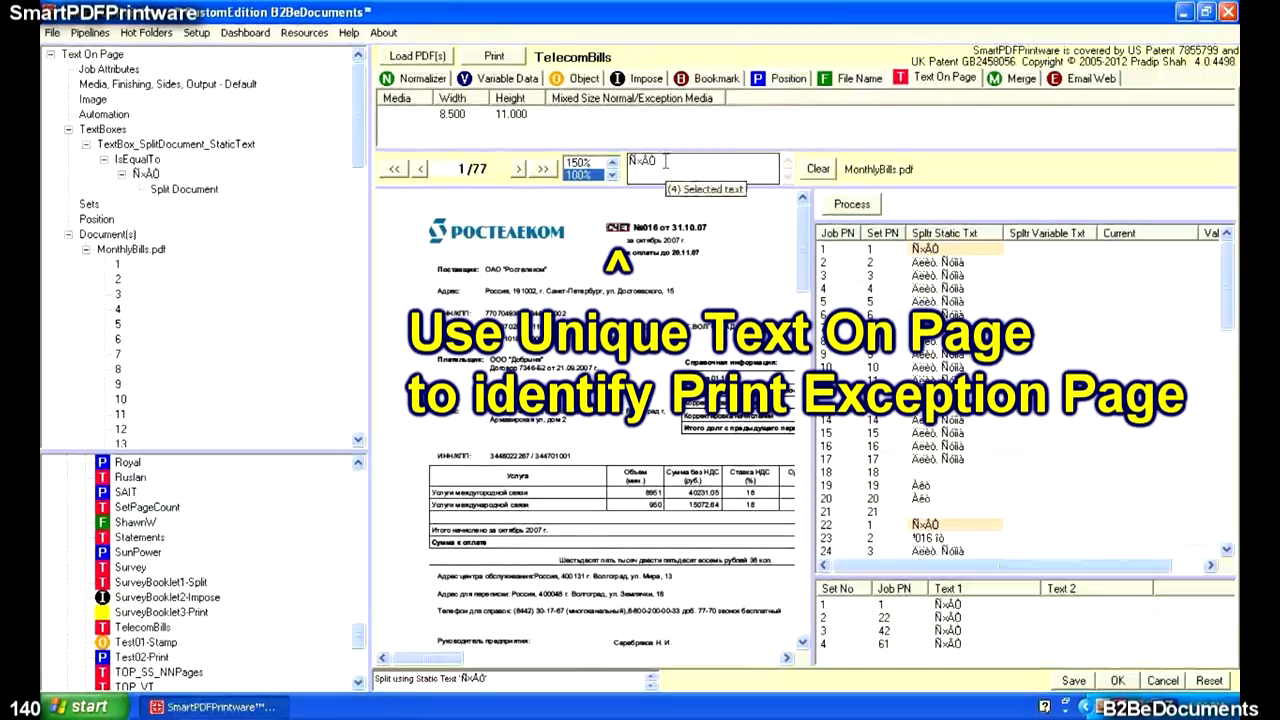
pyautogui.rightClick(665, 161)
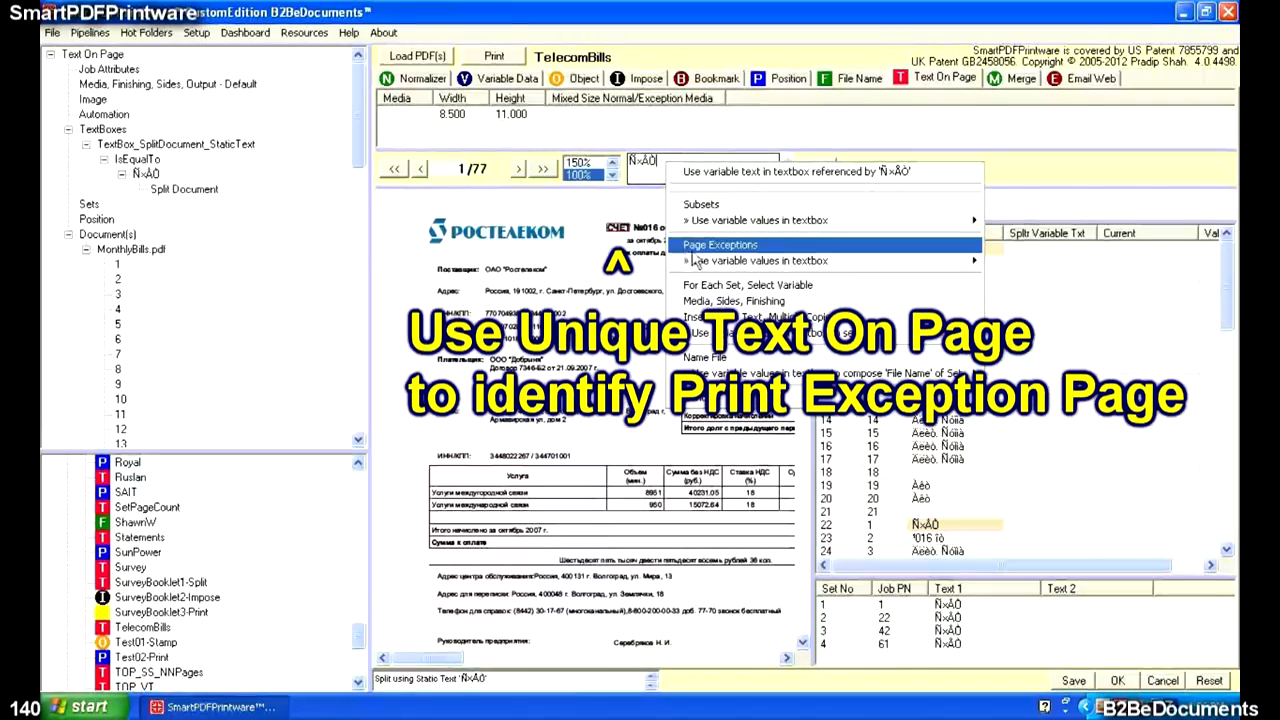
pyautogui.moveTo(900, 262)
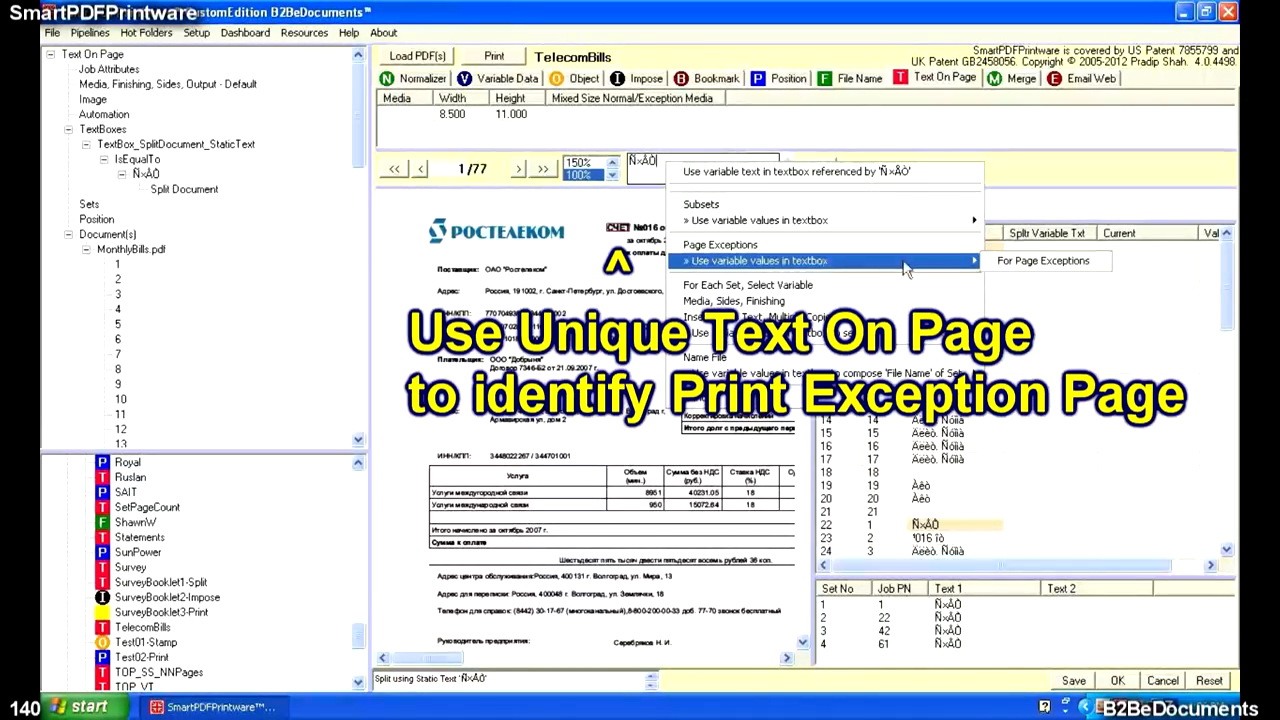
pyautogui.click(1003, 258)
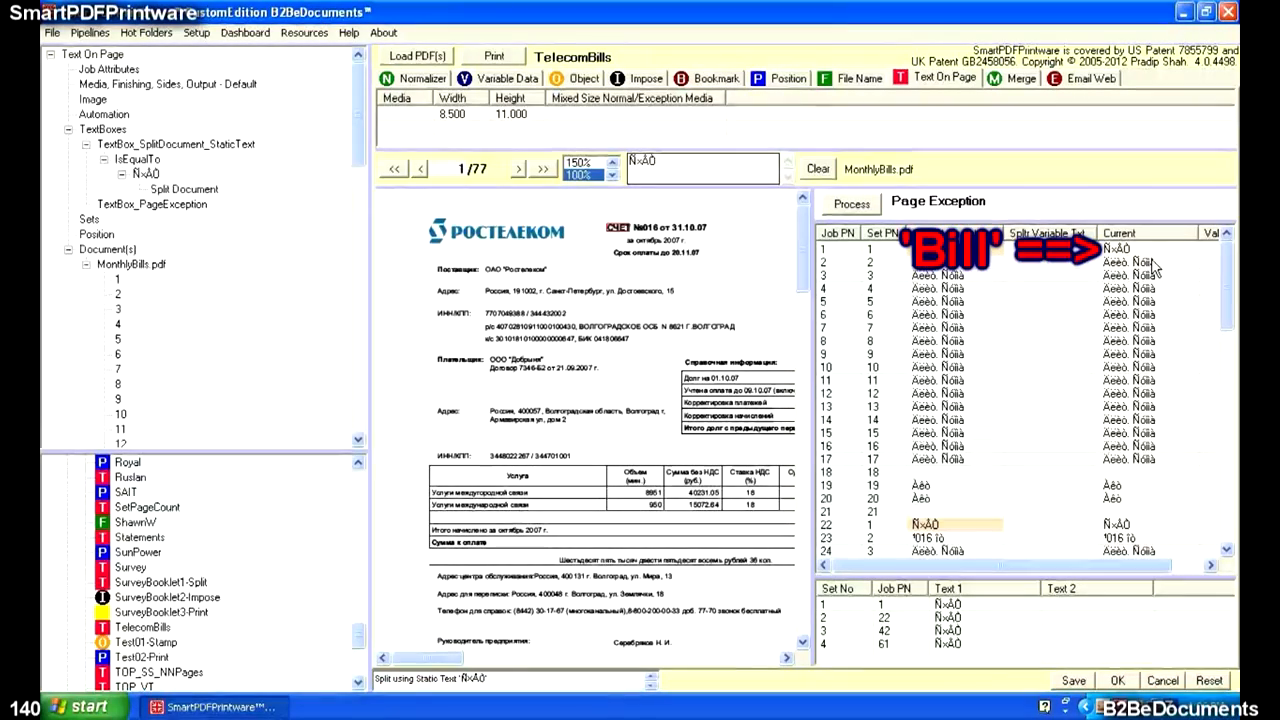
# Examine the text read on job pages 19 and 20 and view both certificate pages in the preview.
pyautogui.click(1112, 487)
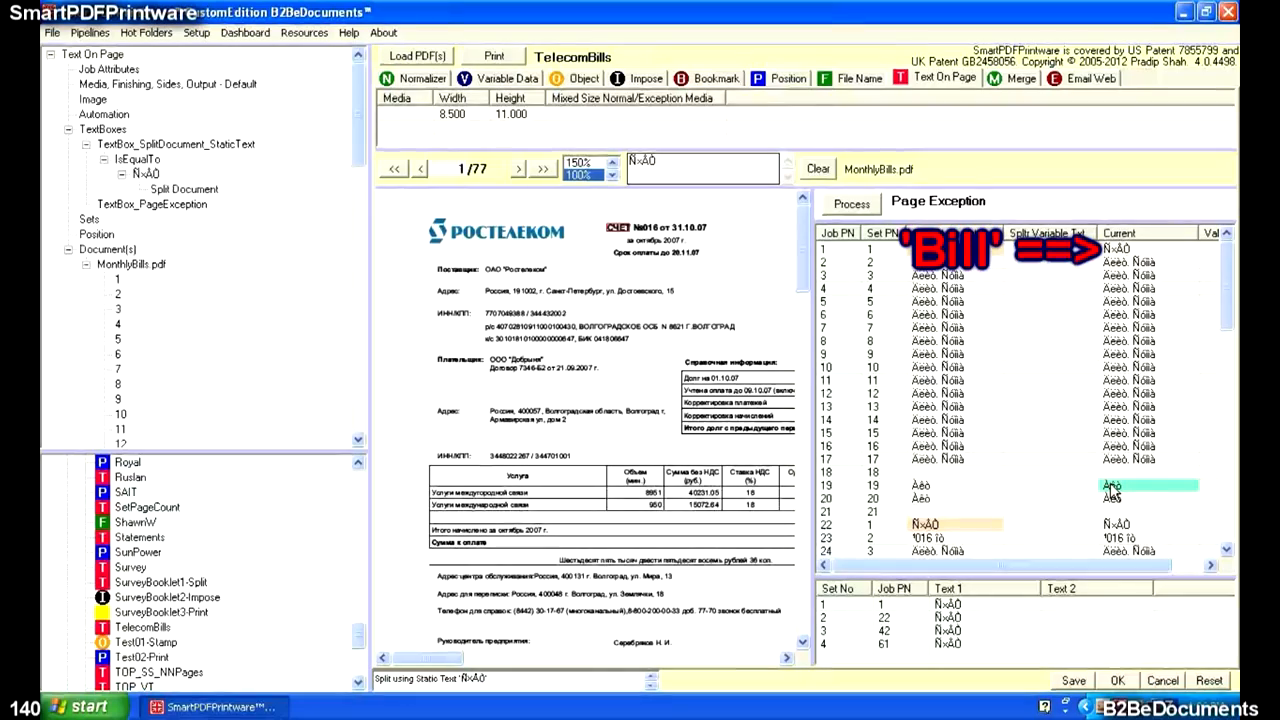
pyautogui.click(1112, 499)
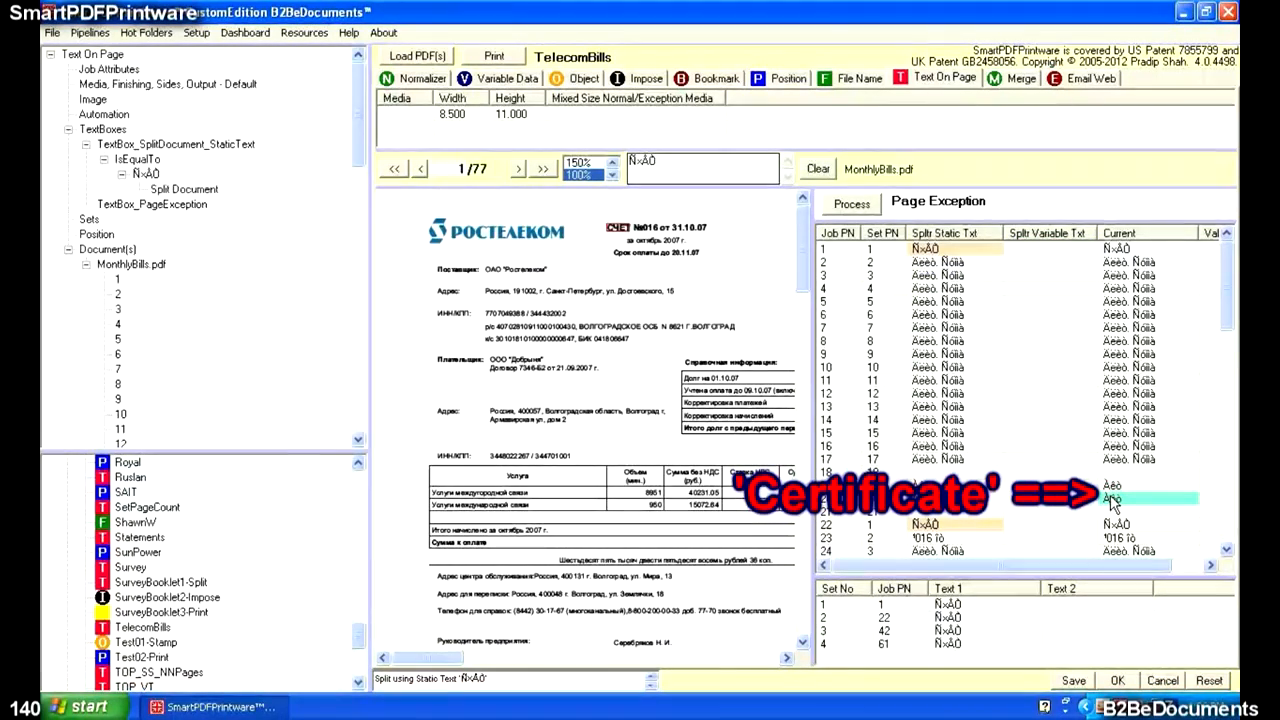
pyautogui.doubleClick(456, 168)
pyautogui.write('1')
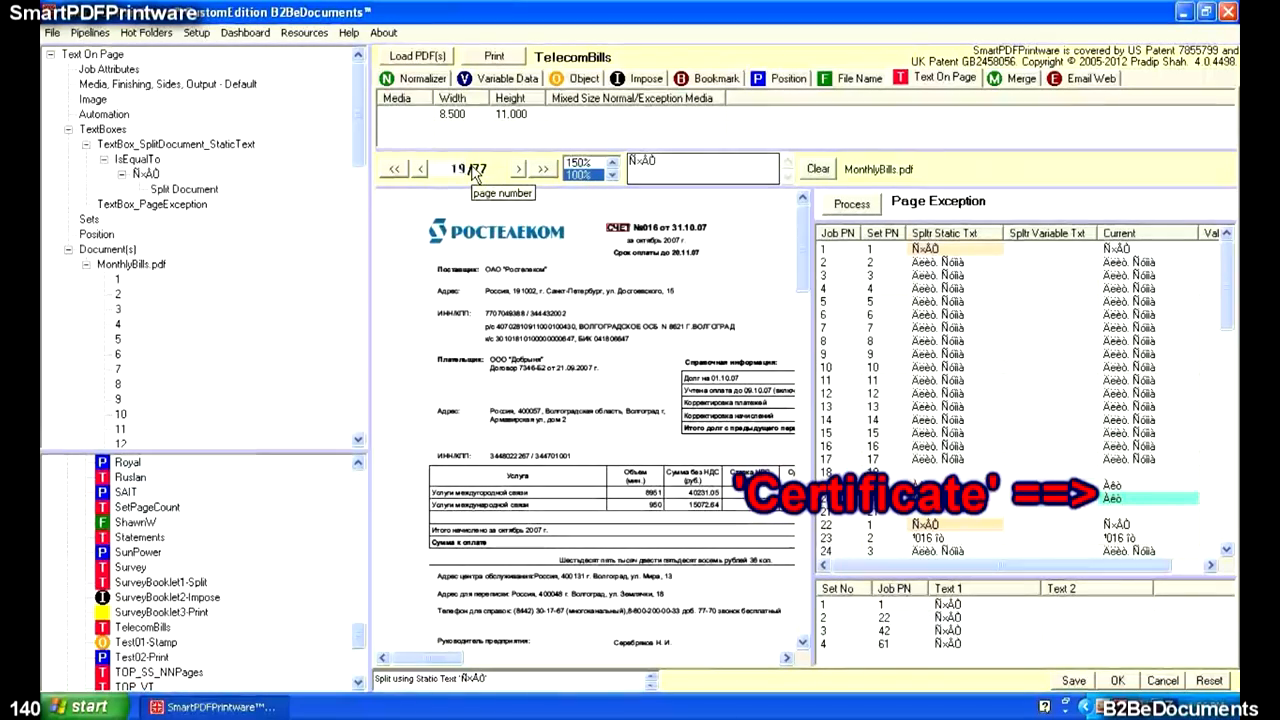
pyautogui.write('9')
pyautogui.press('Return')
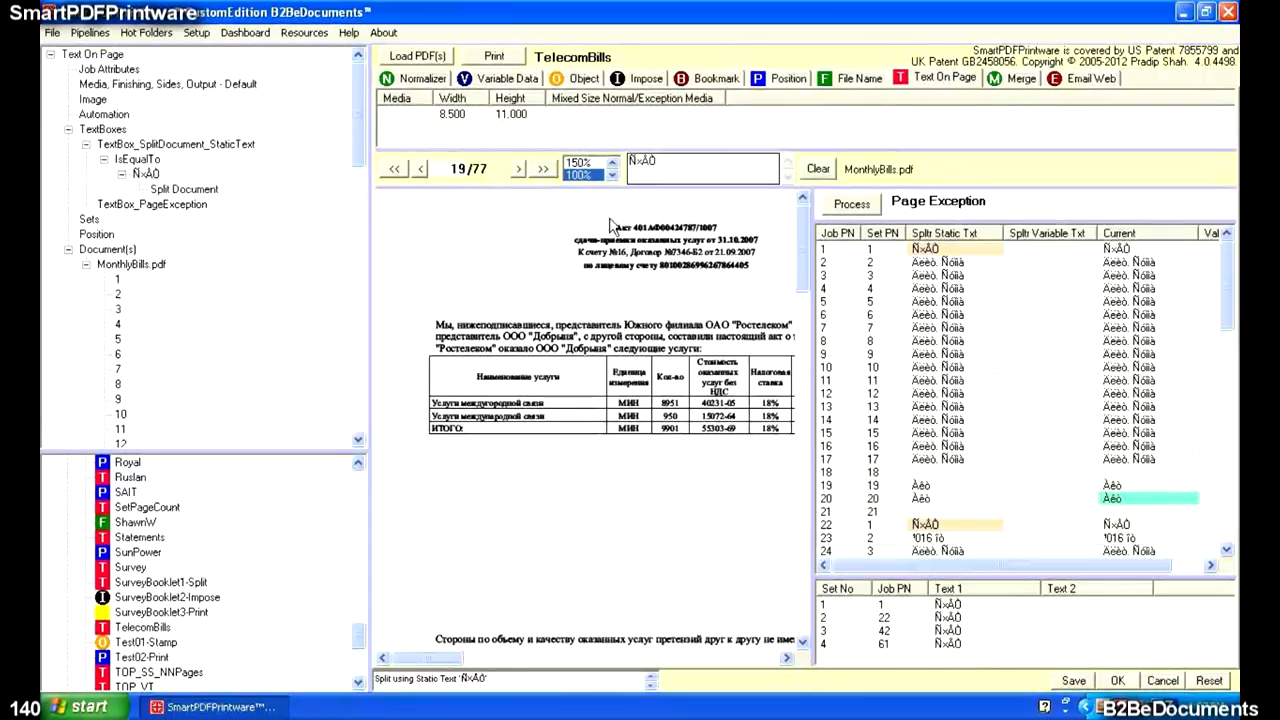
pyautogui.click(518, 170)
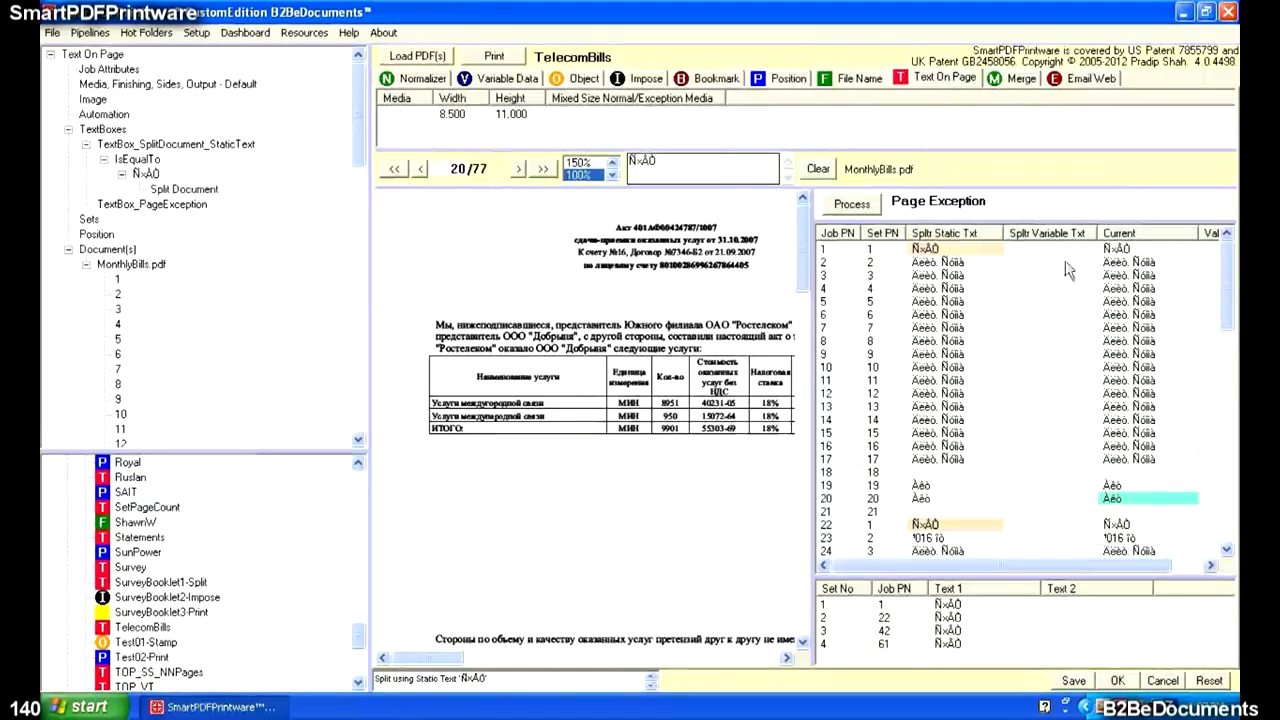
# Add a document-wide page exception that prints pages with text equal to СЧЕТ on JDF media Blue (LTRR), 612 x 792, paper code 327683.
pyautogui.moveTo(1230, 295); pyautogui.dragTo(1233, 397)
pyautogui.rightClick(1157, 249)
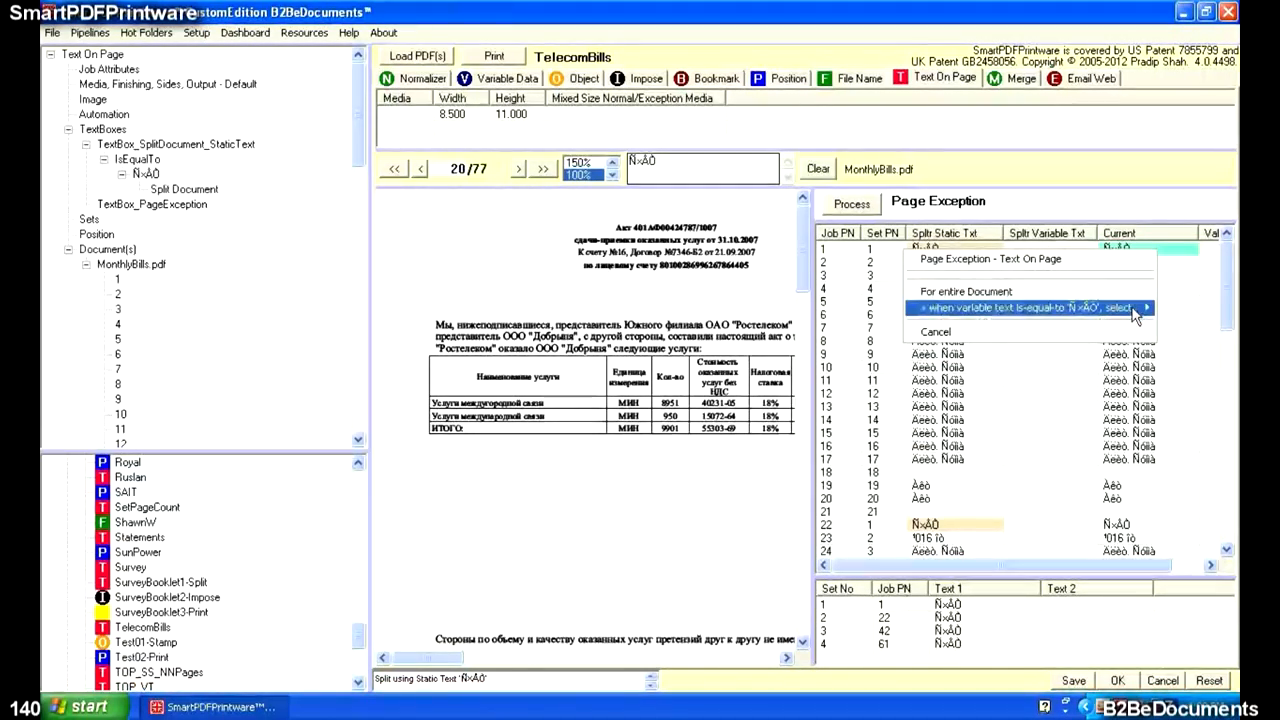
pyautogui.moveTo(1010, 308)
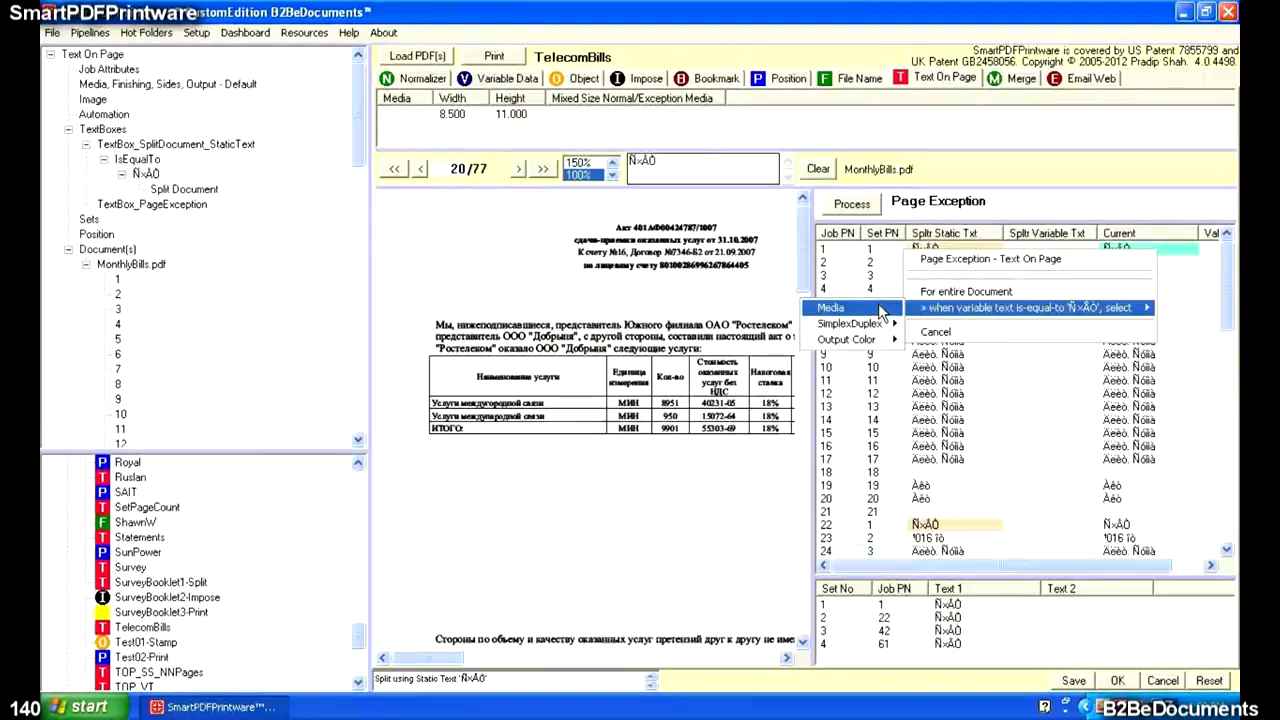
pyautogui.click(883, 312)
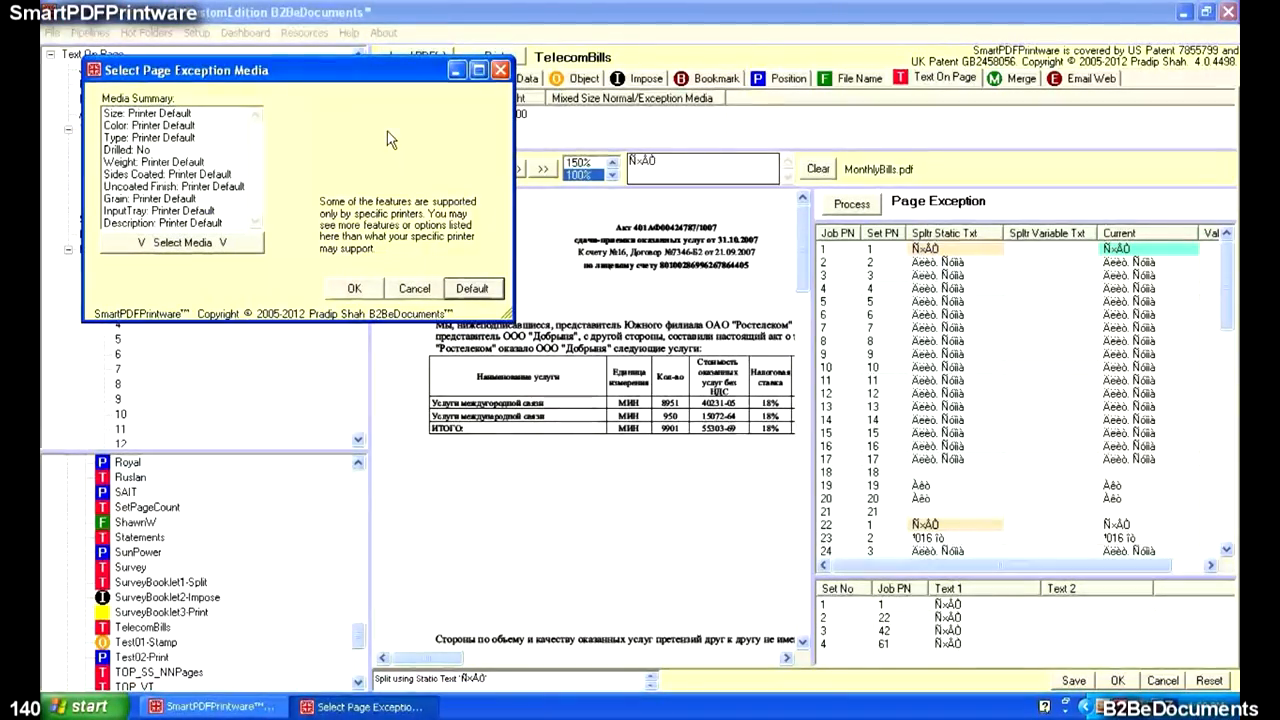
pyautogui.moveTo(376, 74); pyautogui.dragTo(651, 146)
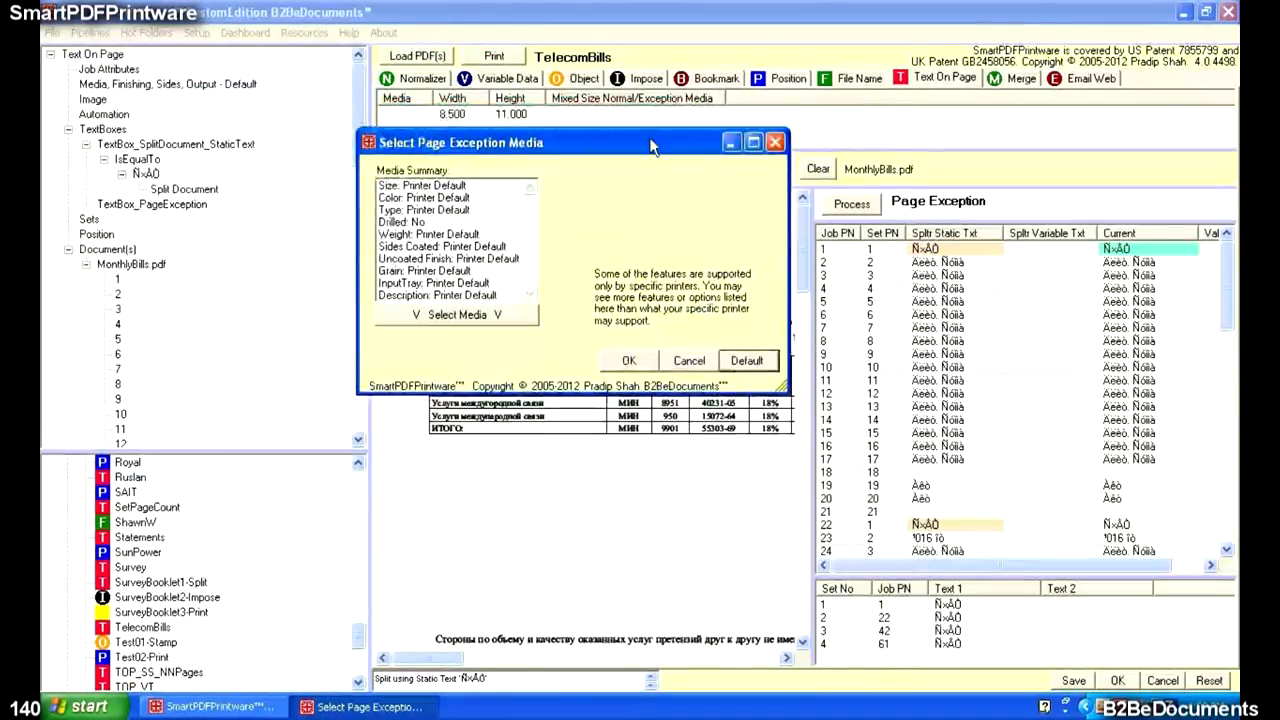
pyautogui.click(498, 316)
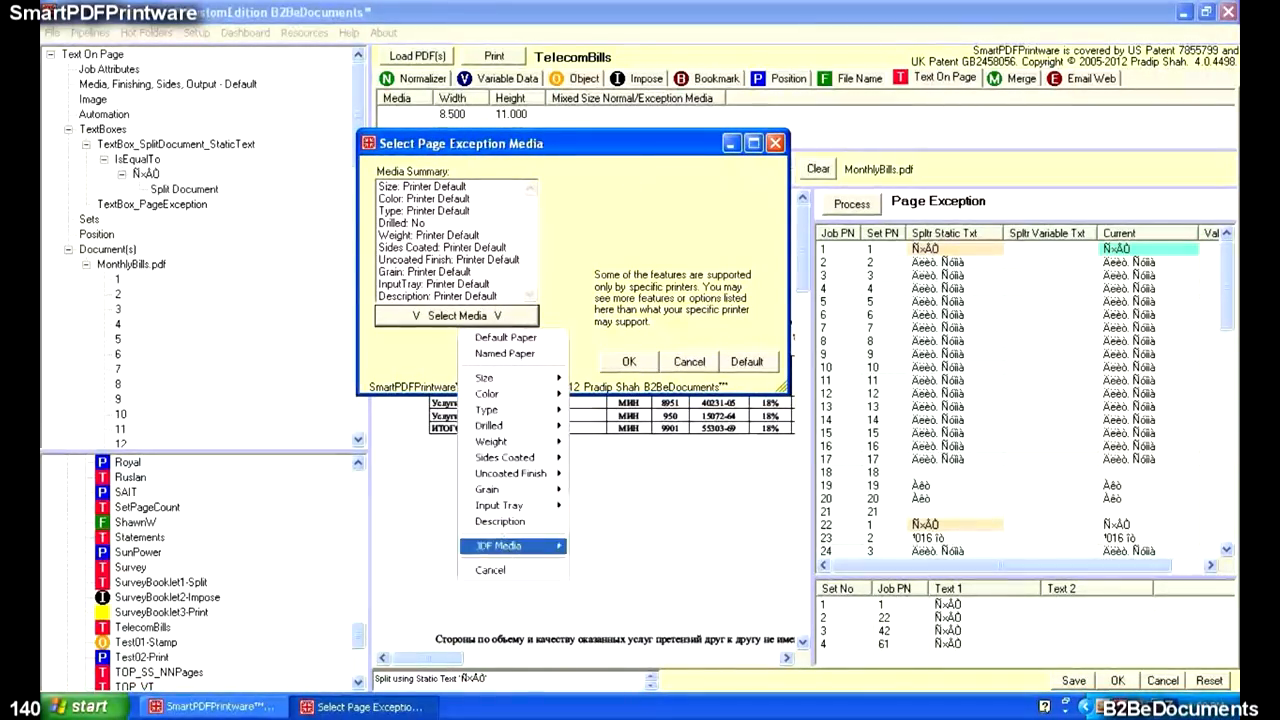
pyautogui.moveTo(508, 554)
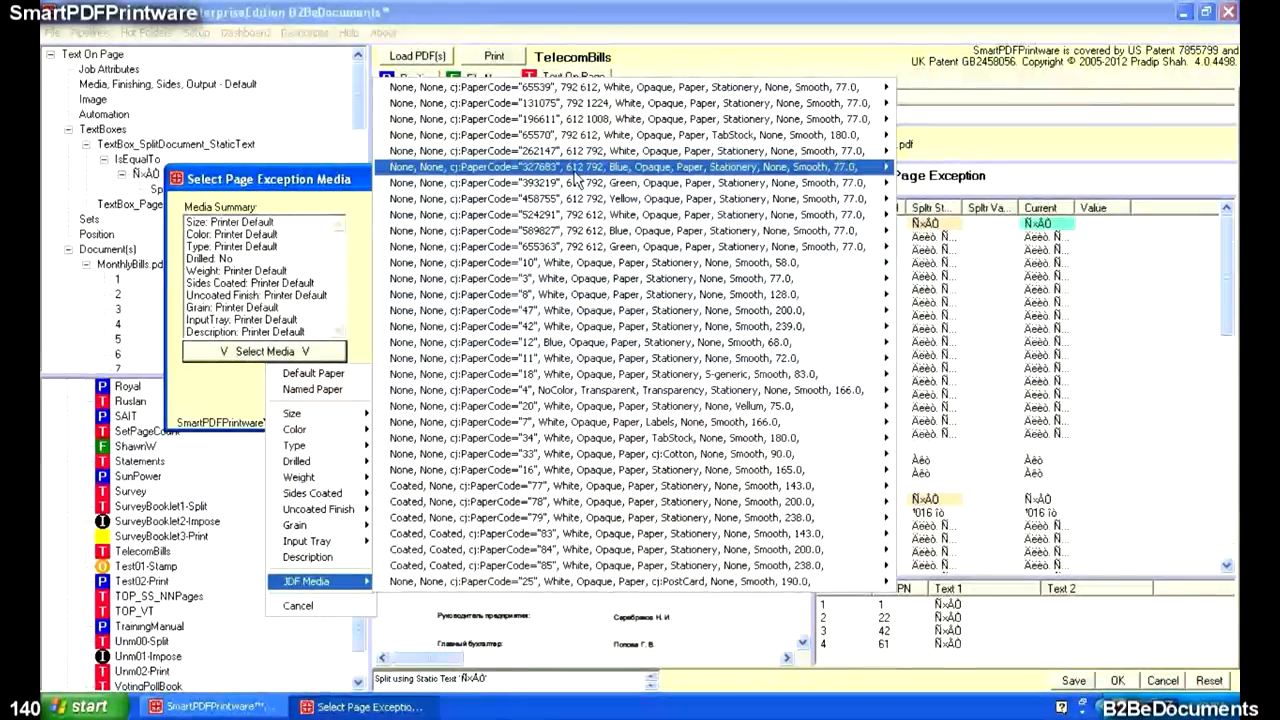
pyautogui.moveTo(577, 168)
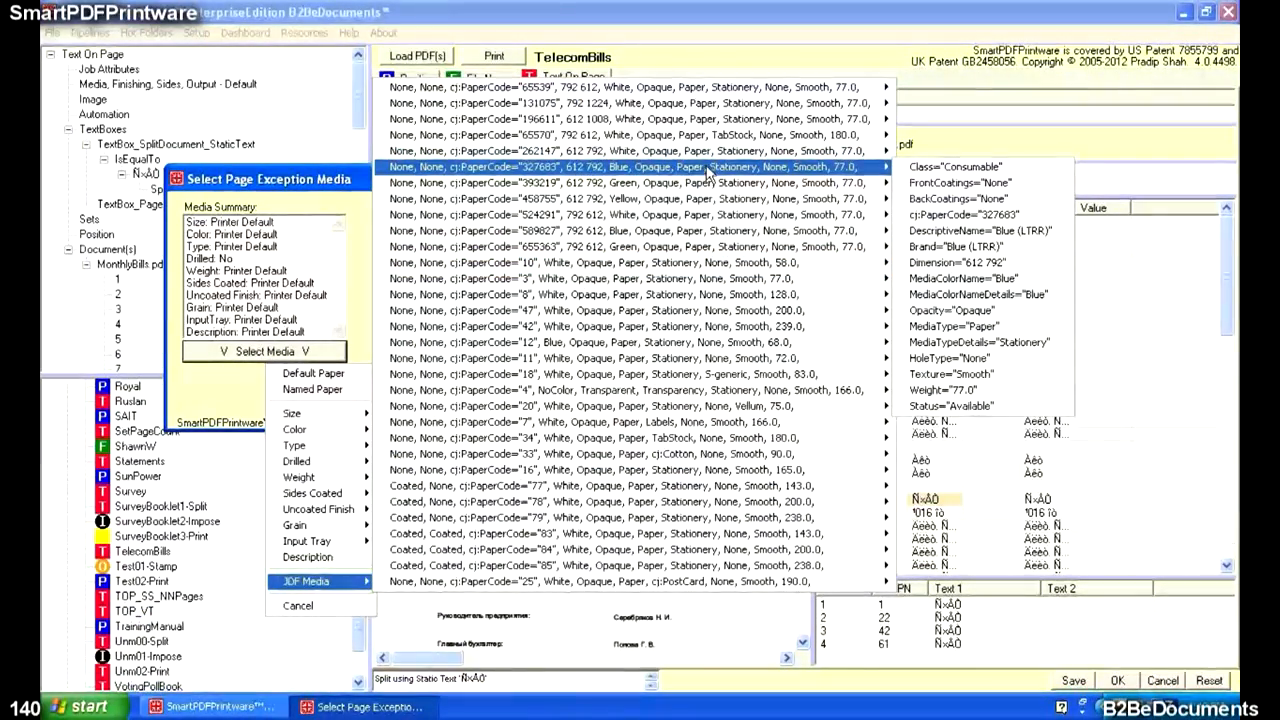
pyautogui.click(965, 232)
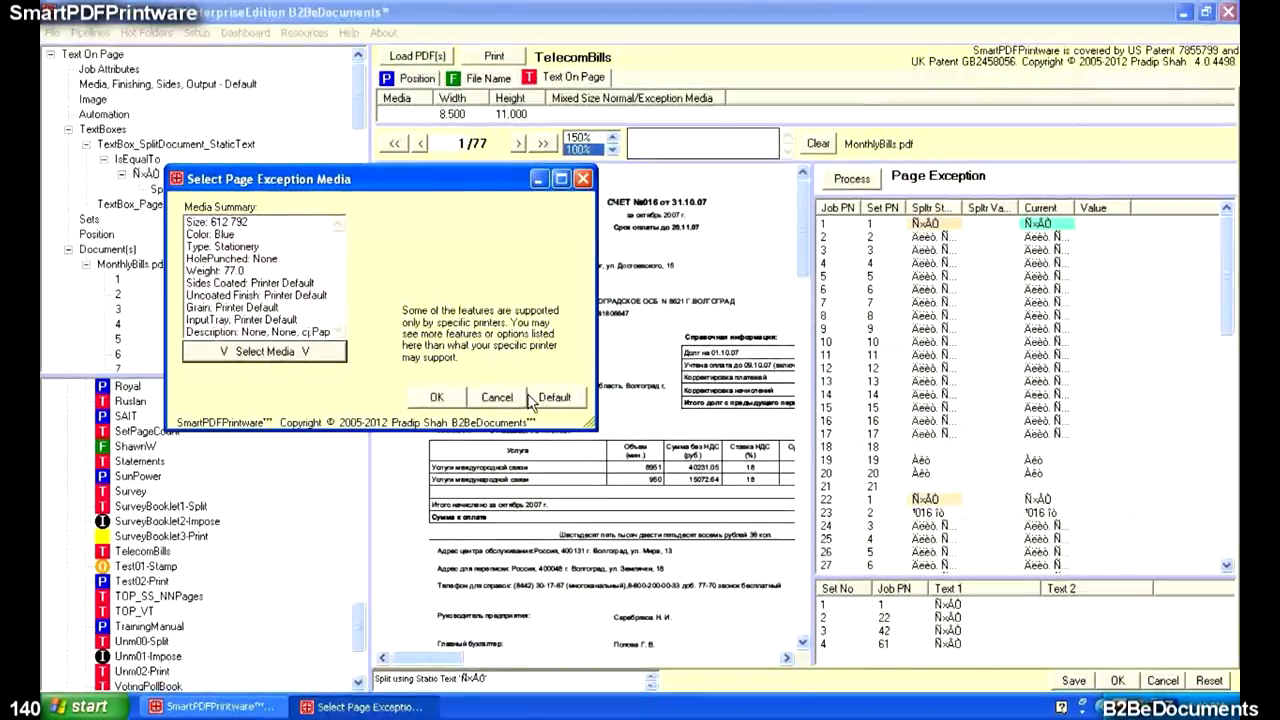
pyautogui.click(433, 402)
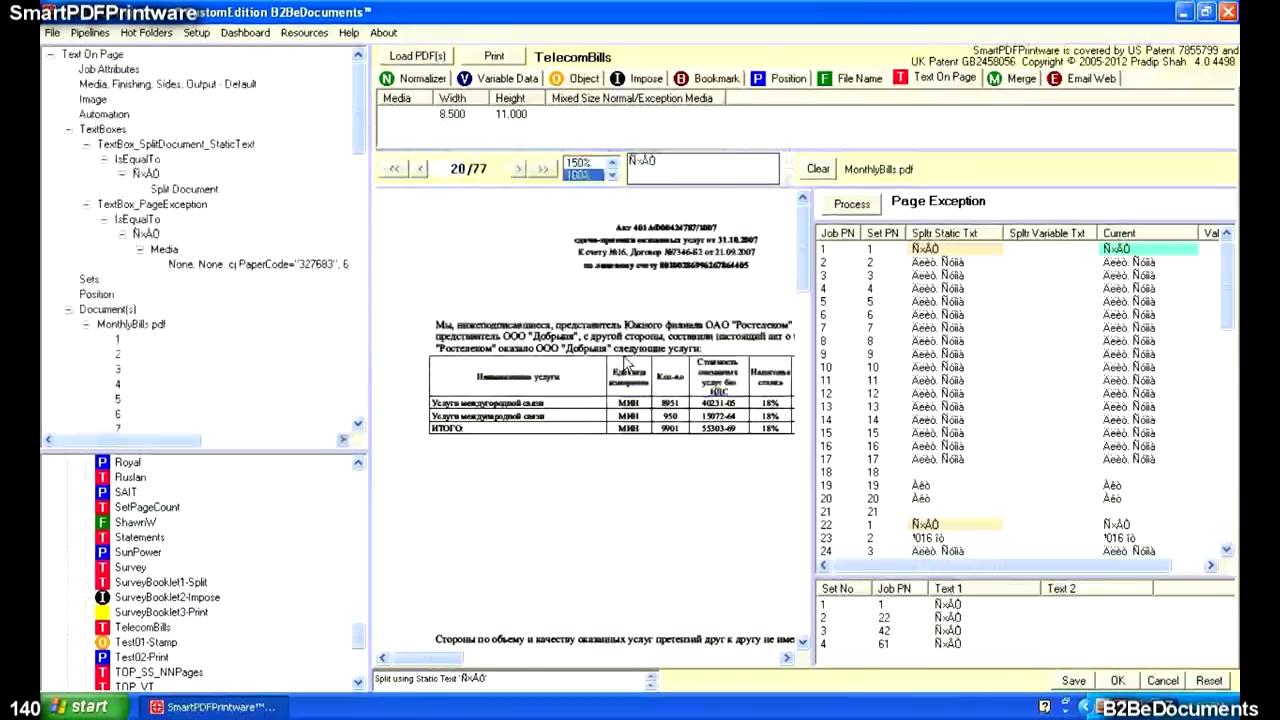
# Set pages with text equal to СЧЕТ to print simplex, and widen the workflow tree and the page list.
pyautogui.rightClick(1138, 250)
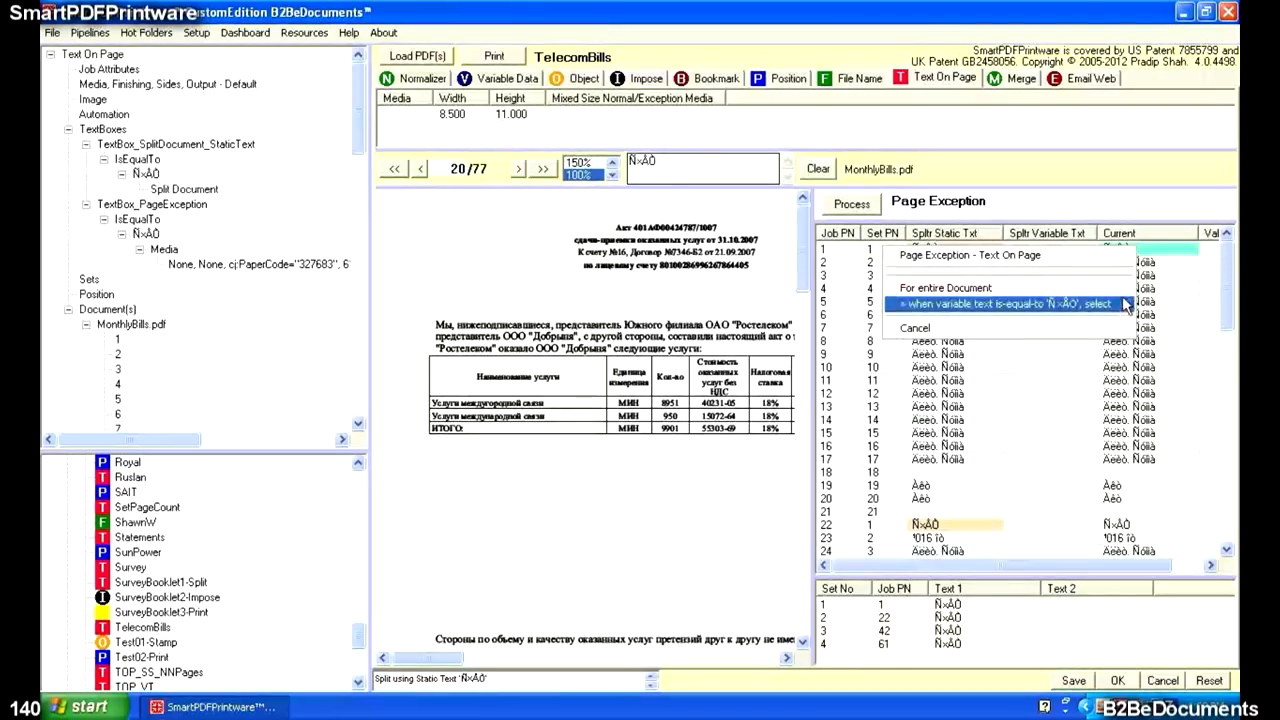
pyautogui.moveTo(1122, 306)
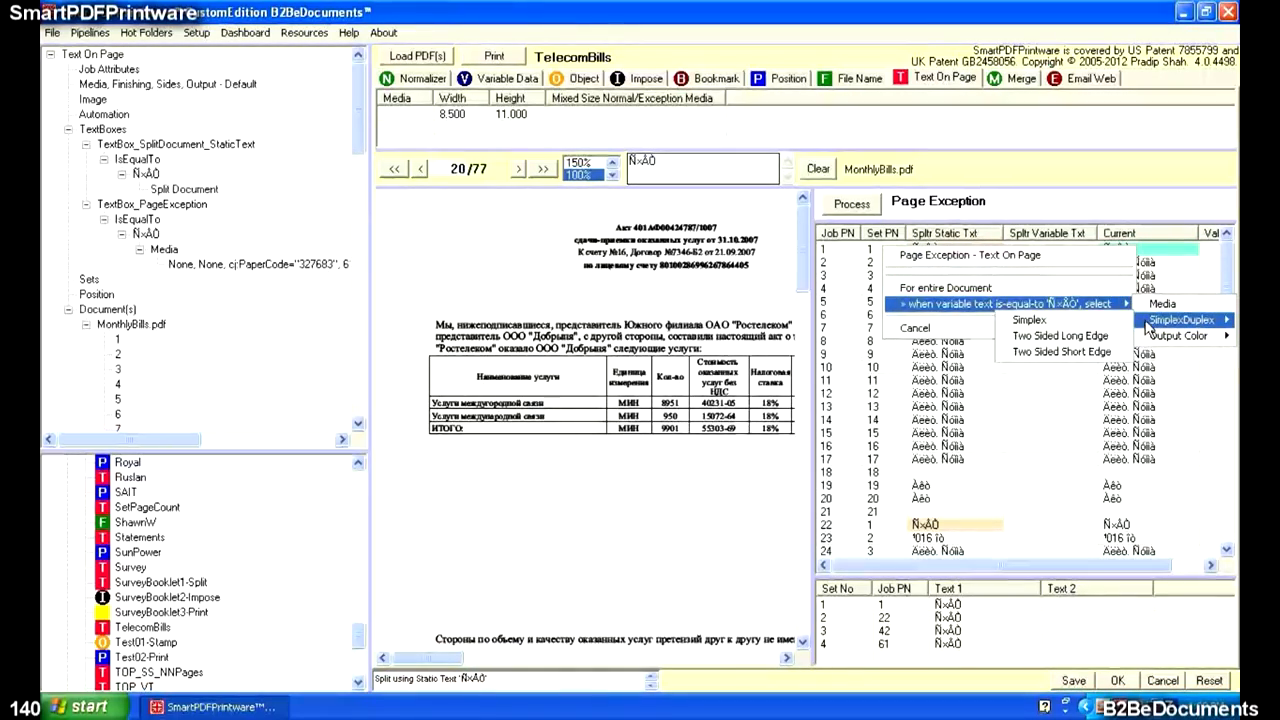
pyautogui.click(1120, 324)
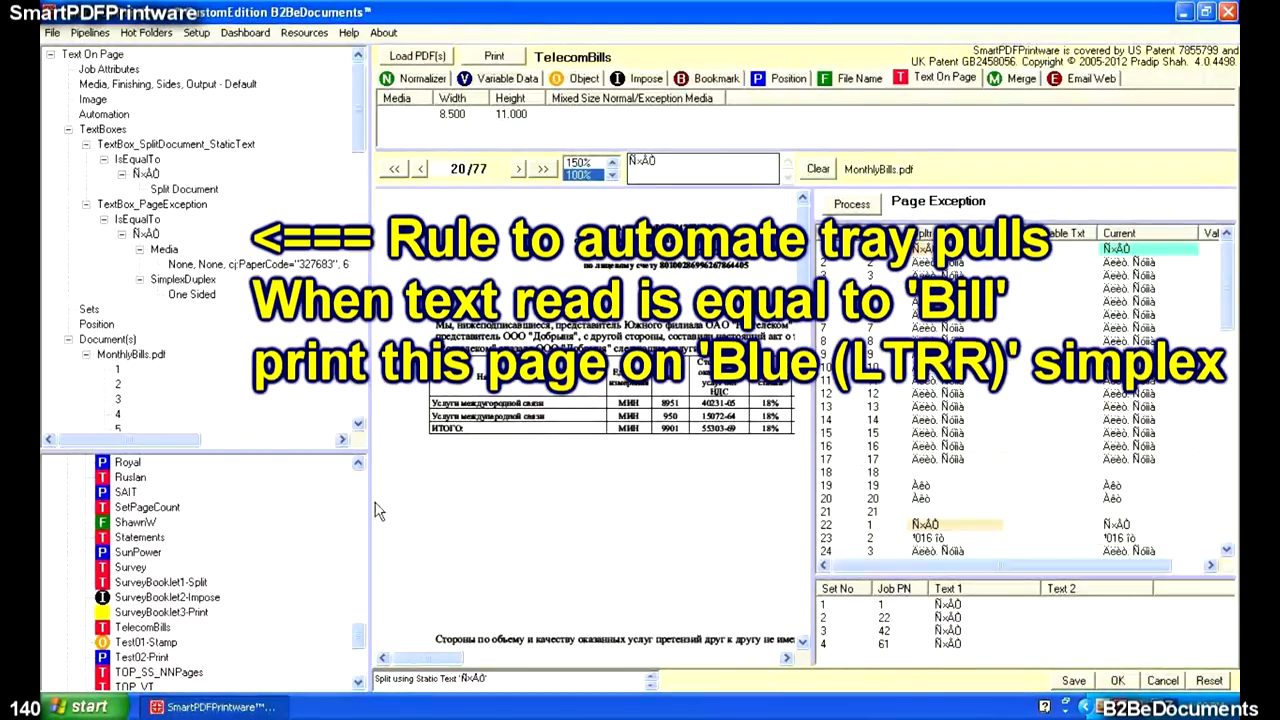
pyautogui.moveTo(368, 495); pyautogui.dragTo(494, 488)
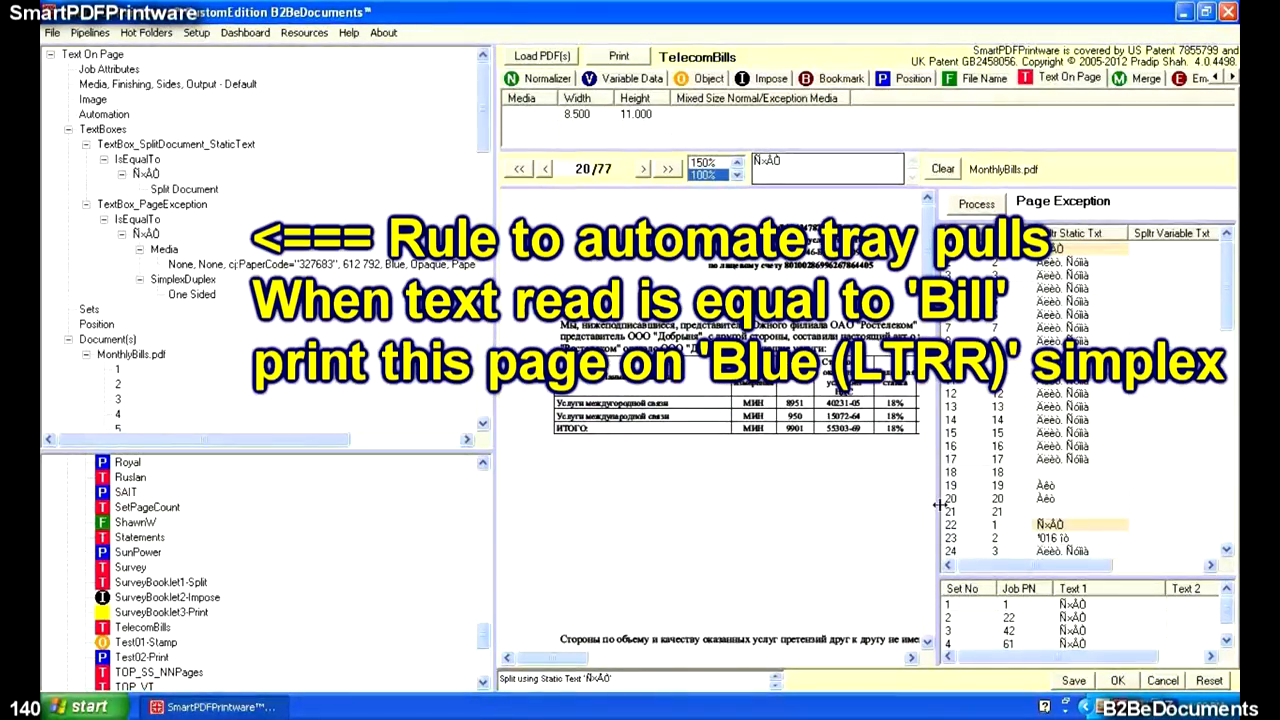
pyautogui.moveTo(940, 505); pyautogui.dragTo(782, 505)
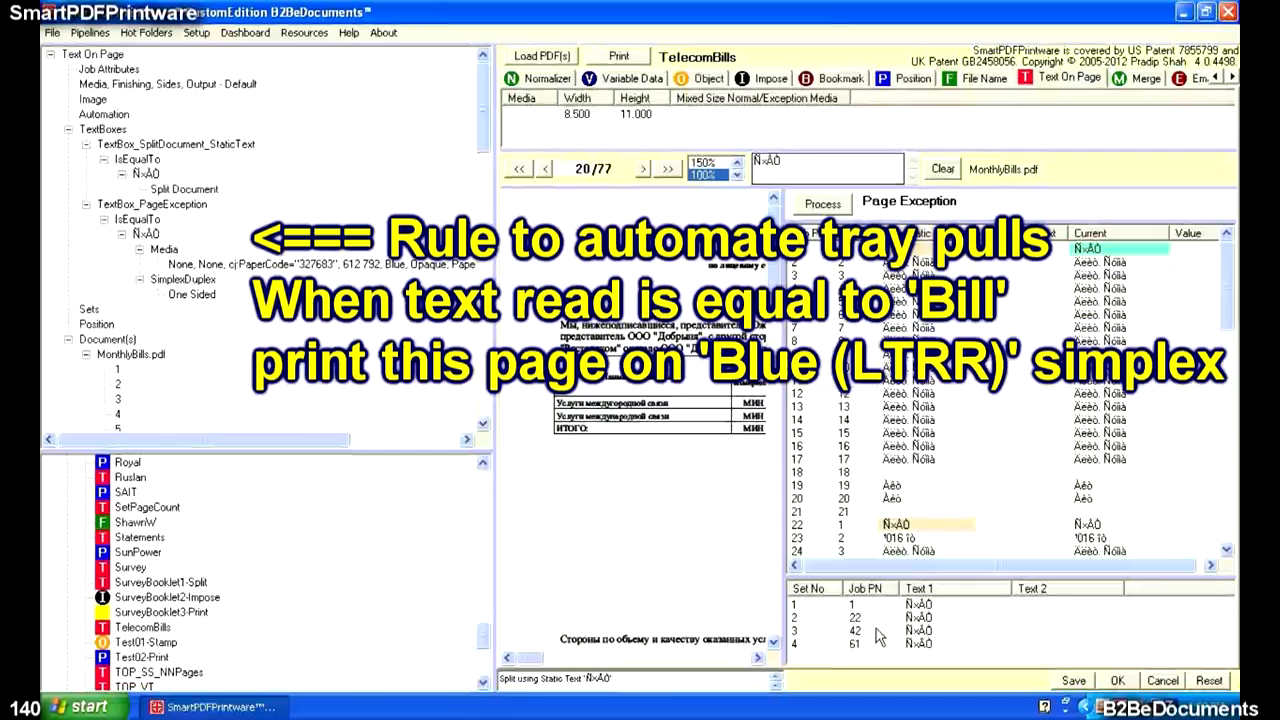
# Add a document-wide page exception that prints pages with text equal to Акт on JDF media Green (LTRR), 612 x 792, paper code 393219.
pyautogui.click(1105, 488)
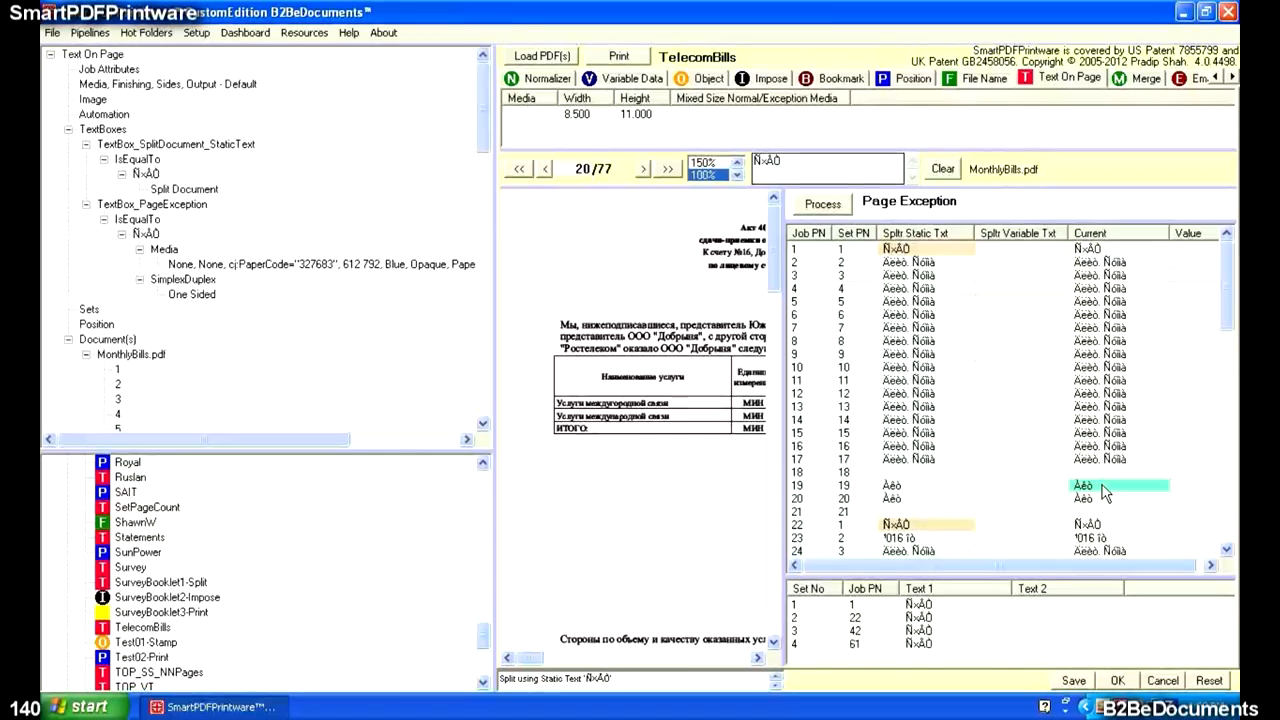
pyautogui.rightClick(1105, 490)
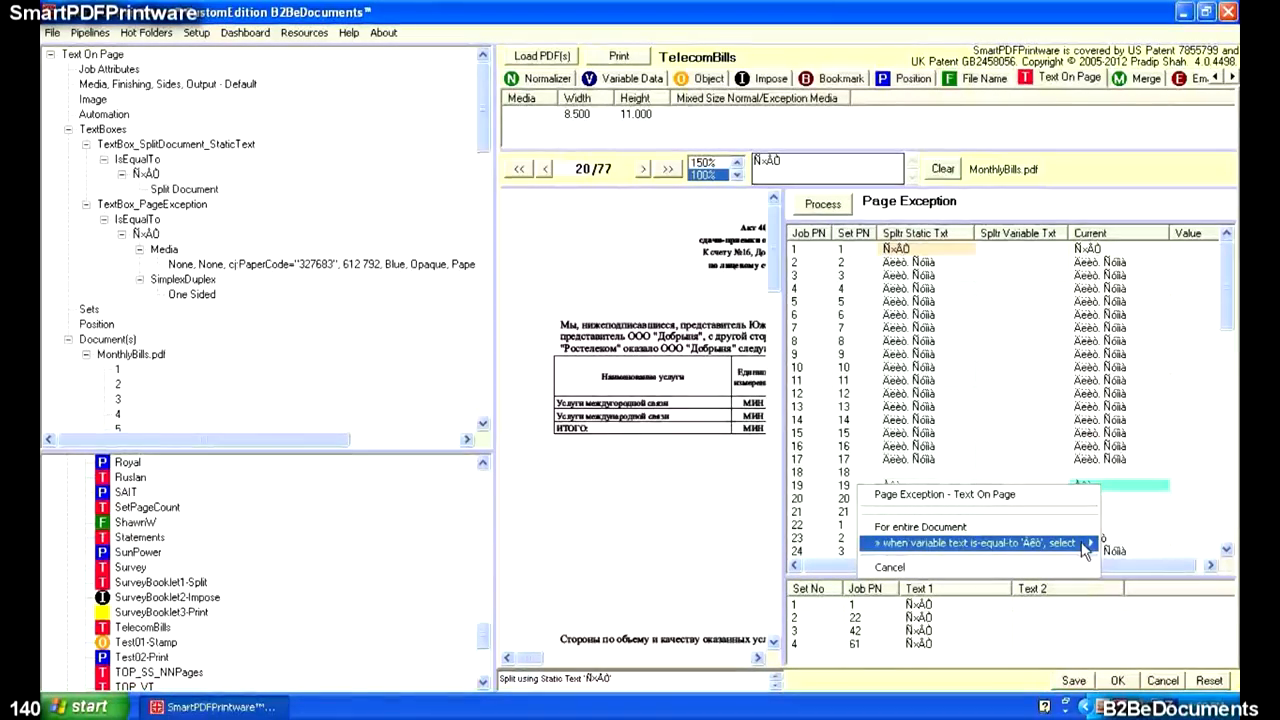
pyautogui.moveTo(1085, 548)
pyautogui.click(1127, 543)
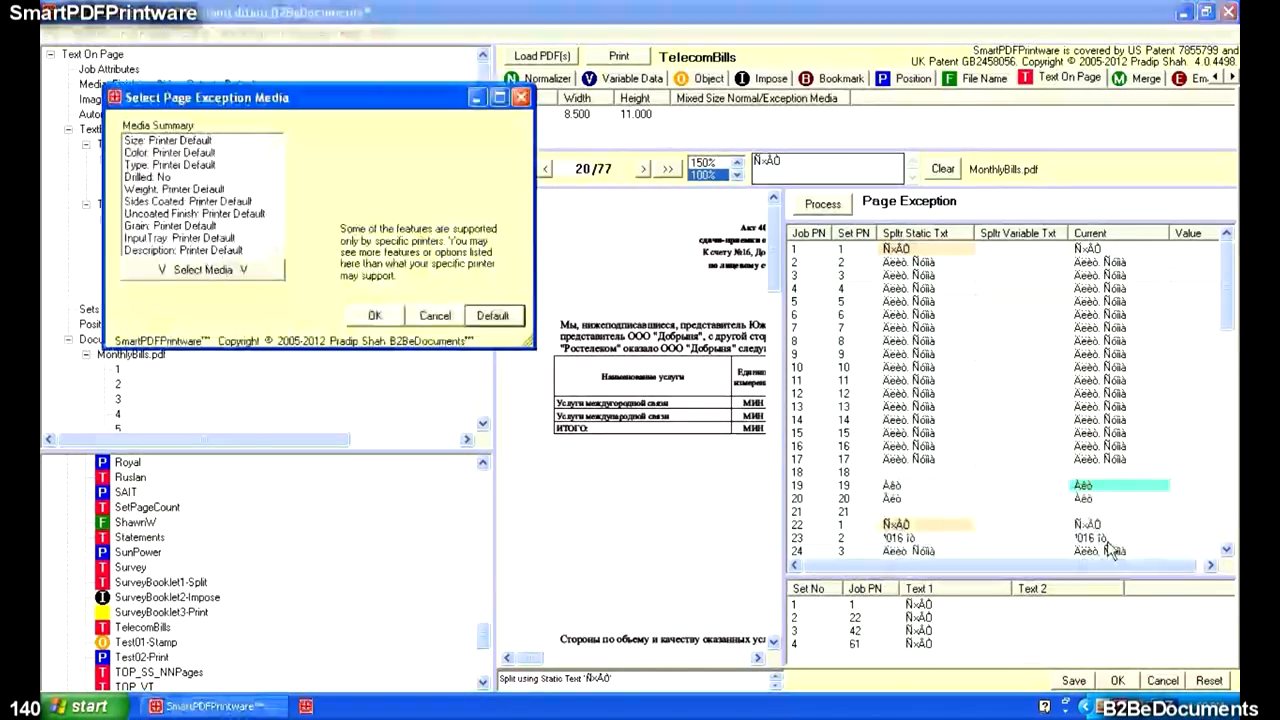
pyautogui.moveTo(451, 95); pyautogui.dragTo(796, 142)
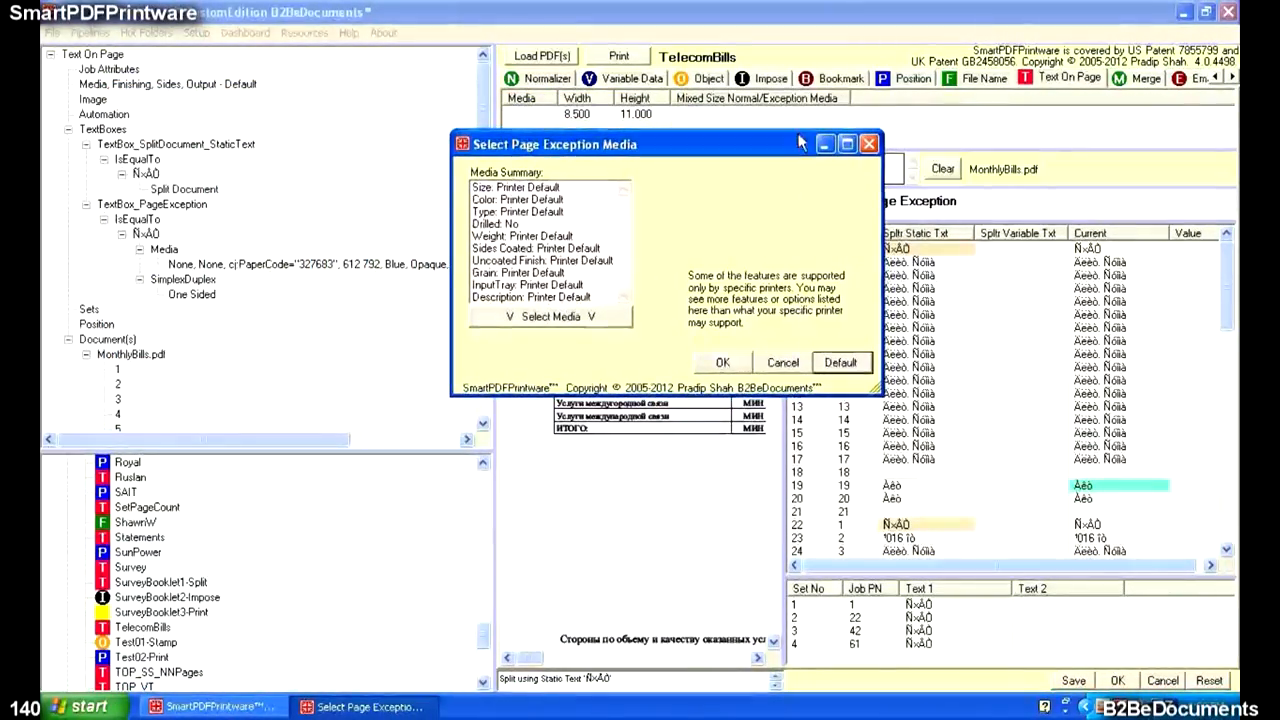
pyautogui.click(604, 319)
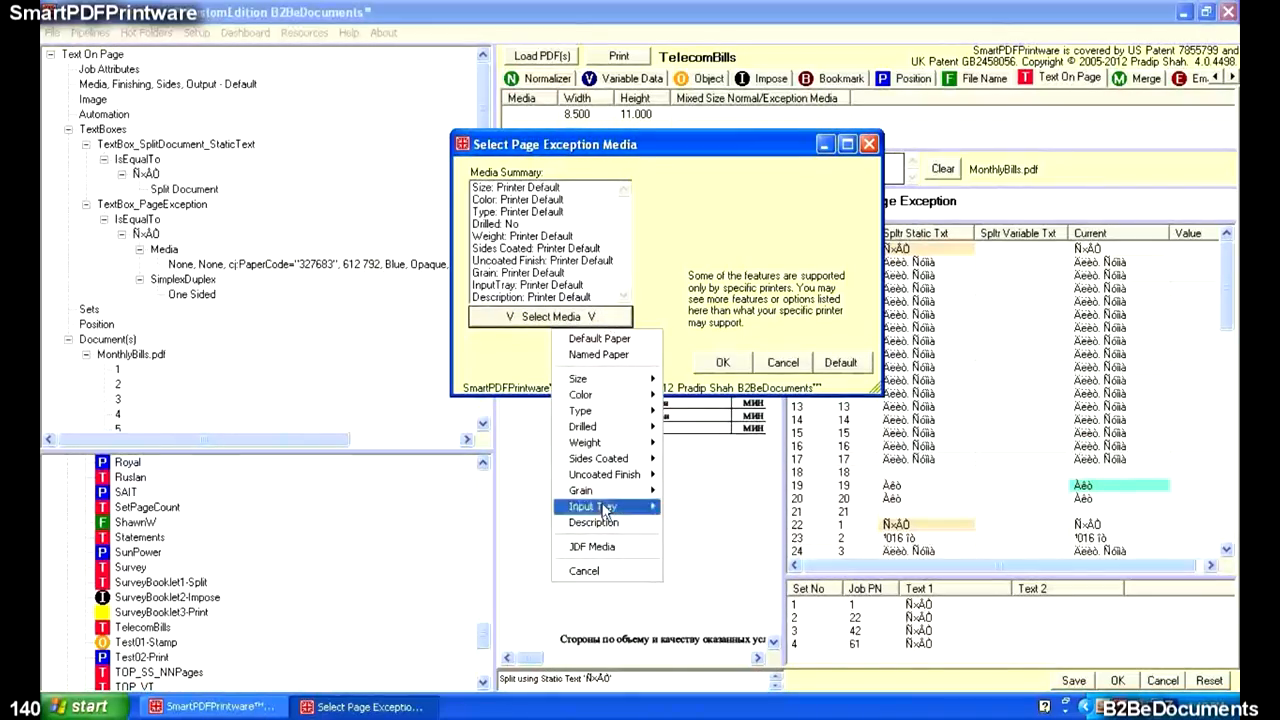
pyautogui.moveTo(603, 549)
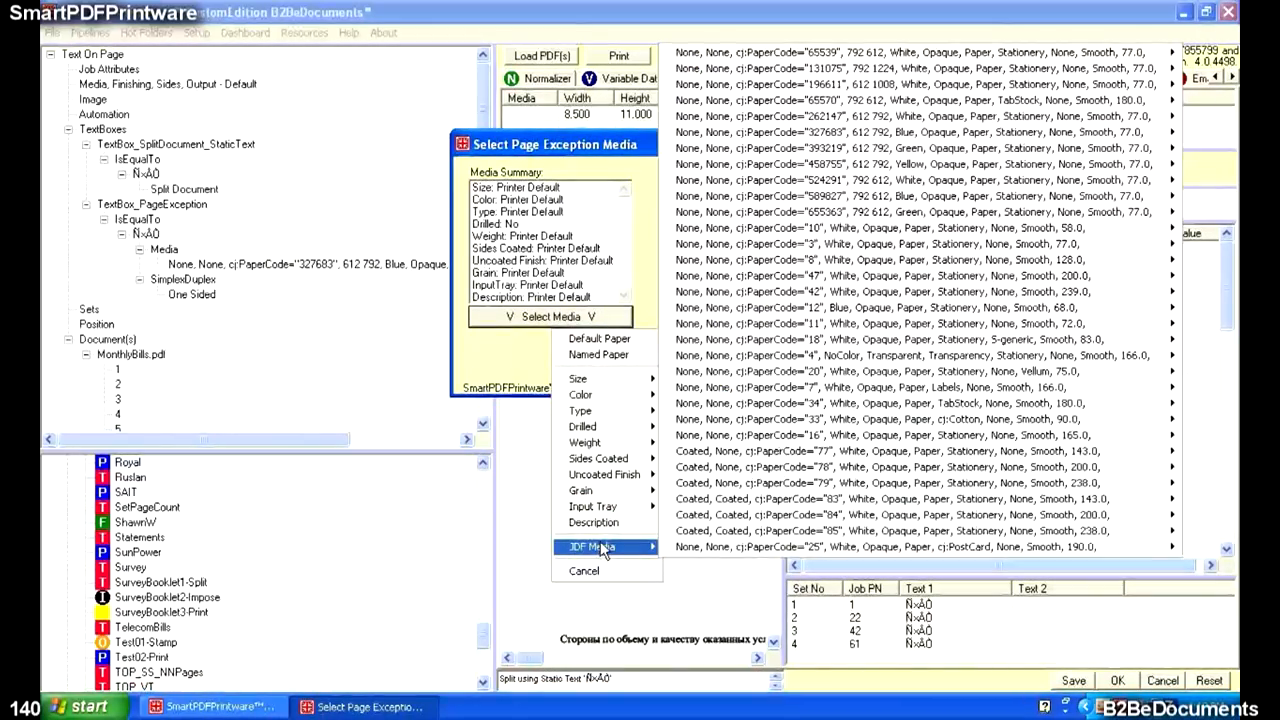
pyautogui.moveTo(862, 261)
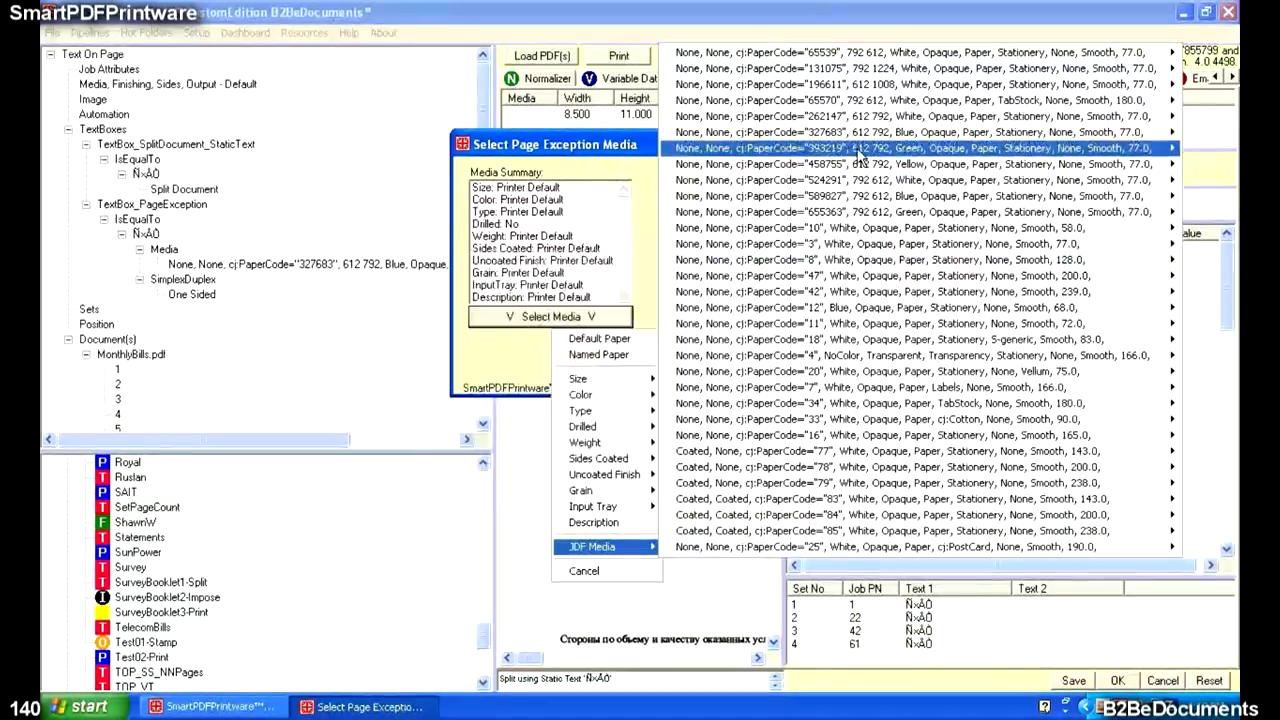
pyautogui.moveTo(858, 150)
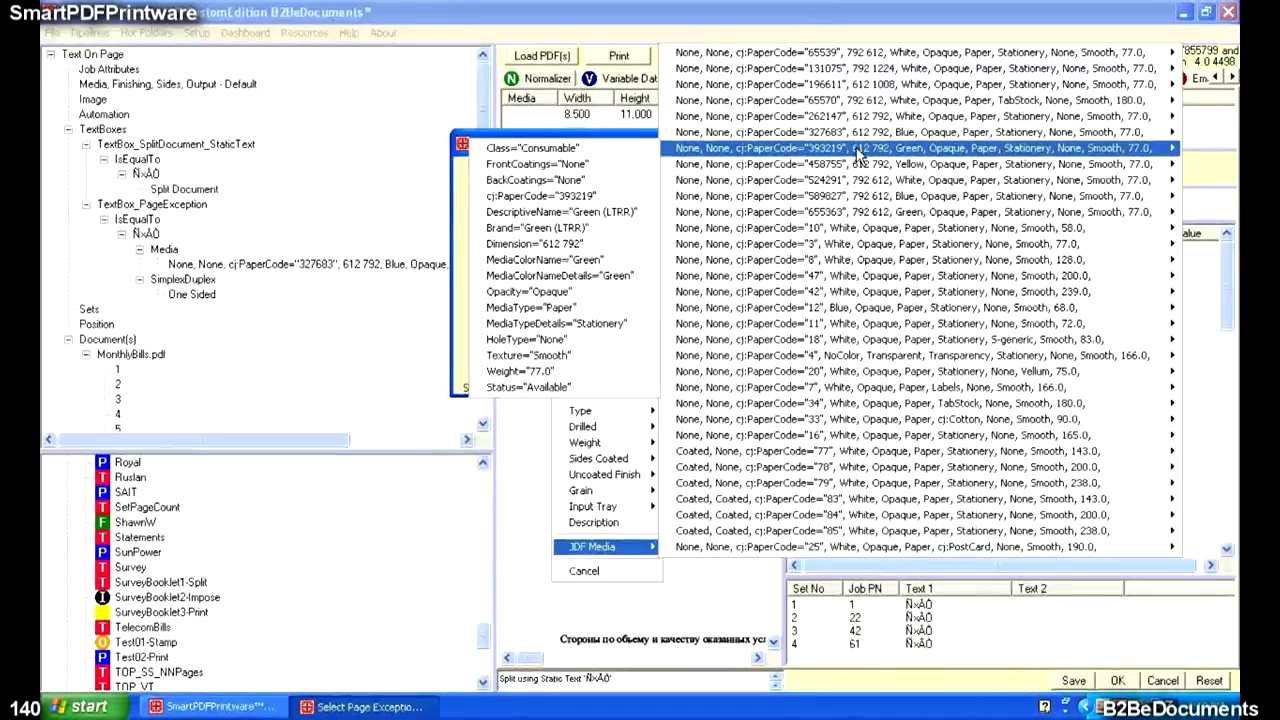
pyautogui.click(644, 214)
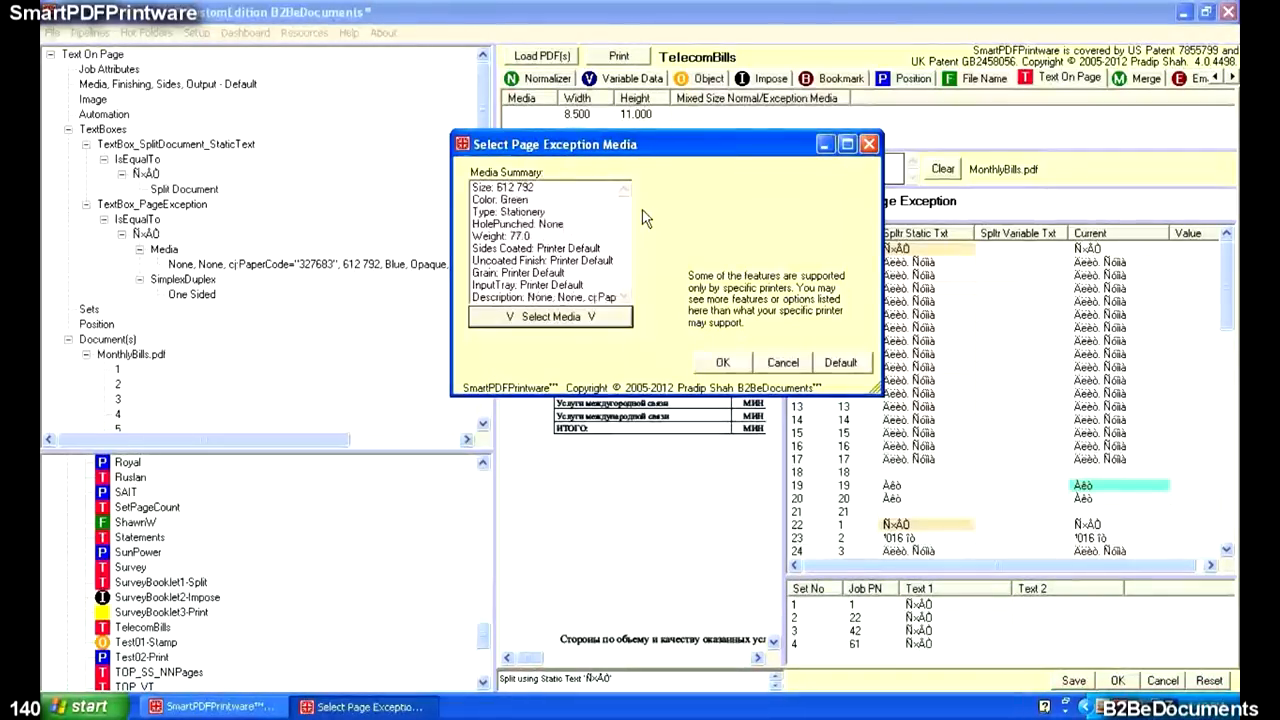
pyautogui.click(724, 362)
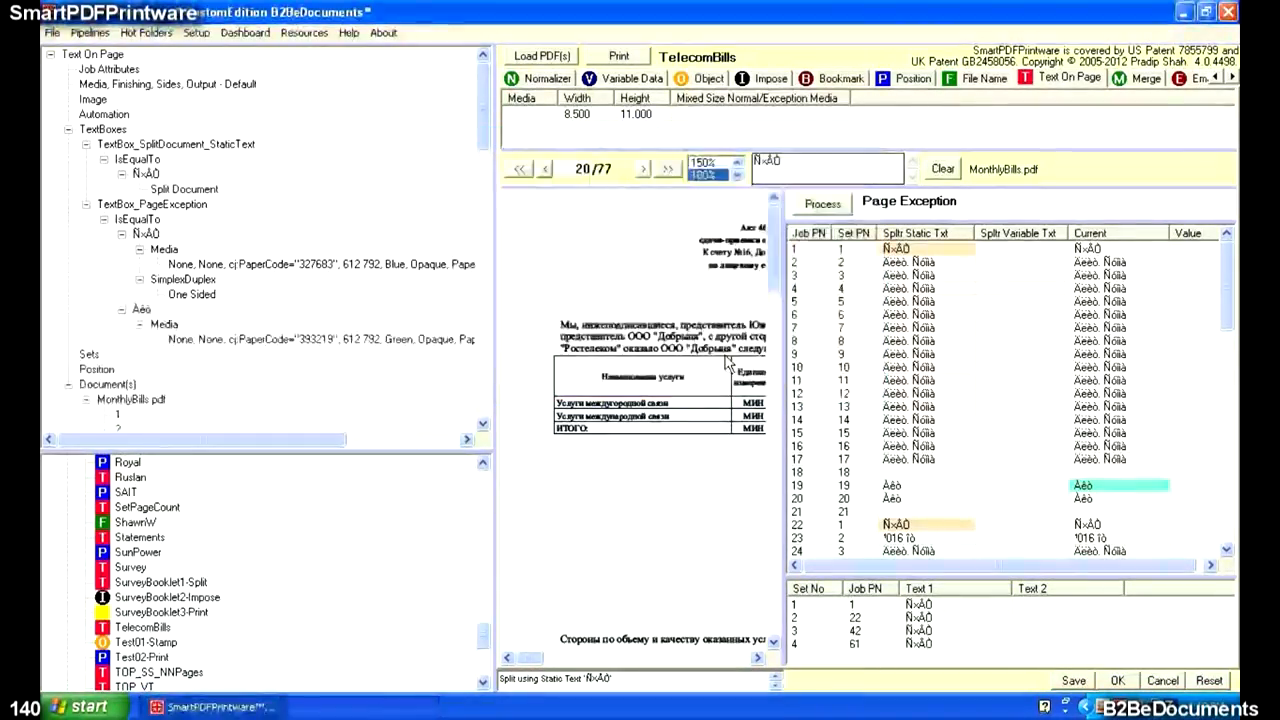
# Set pages throughout the document with text equal to Акт to print simplex.
pyautogui.rightClick(1115, 488)
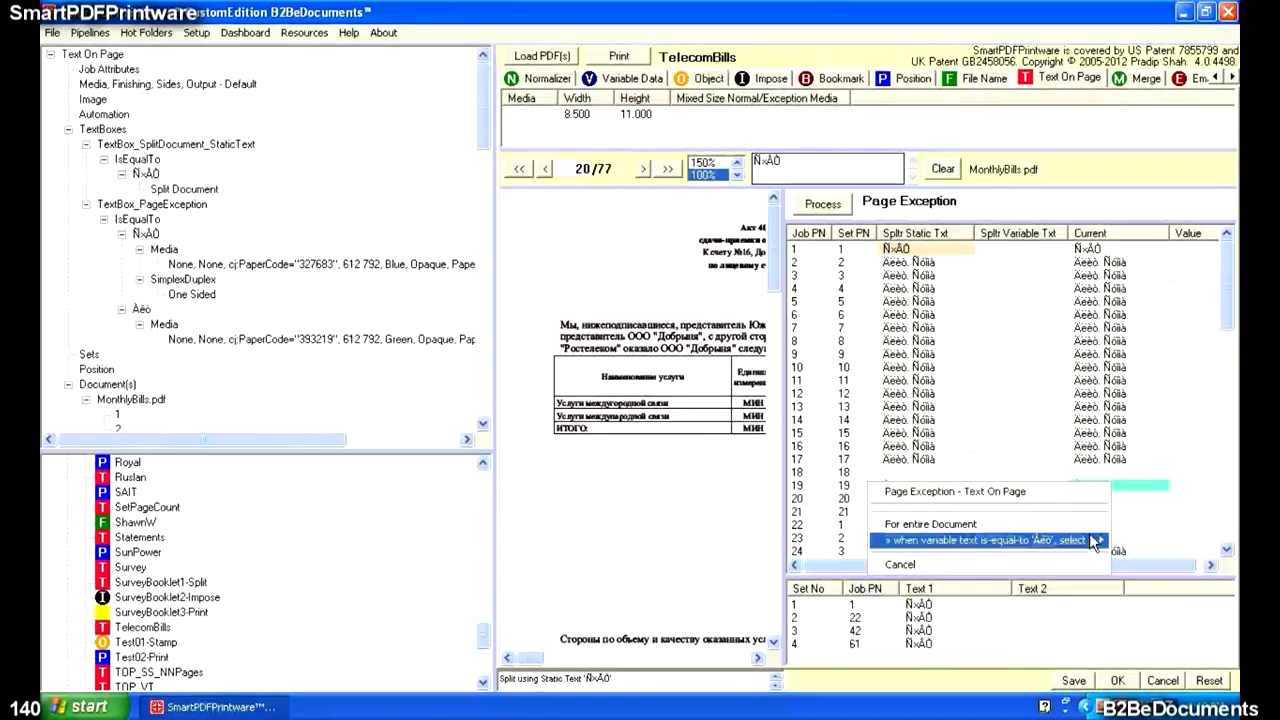
pyautogui.moveTo(1095, 545)
pyautogui.moveTo(1128, 558)
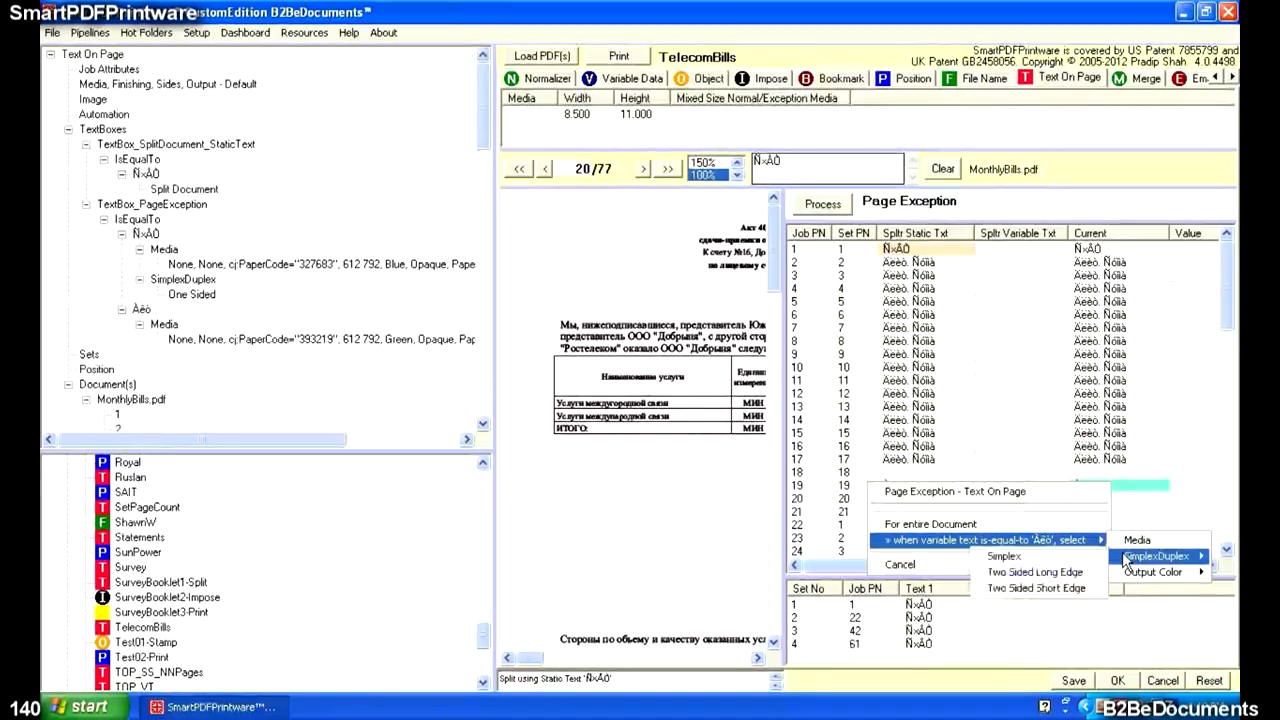
pyautogui.click(1095, 558)
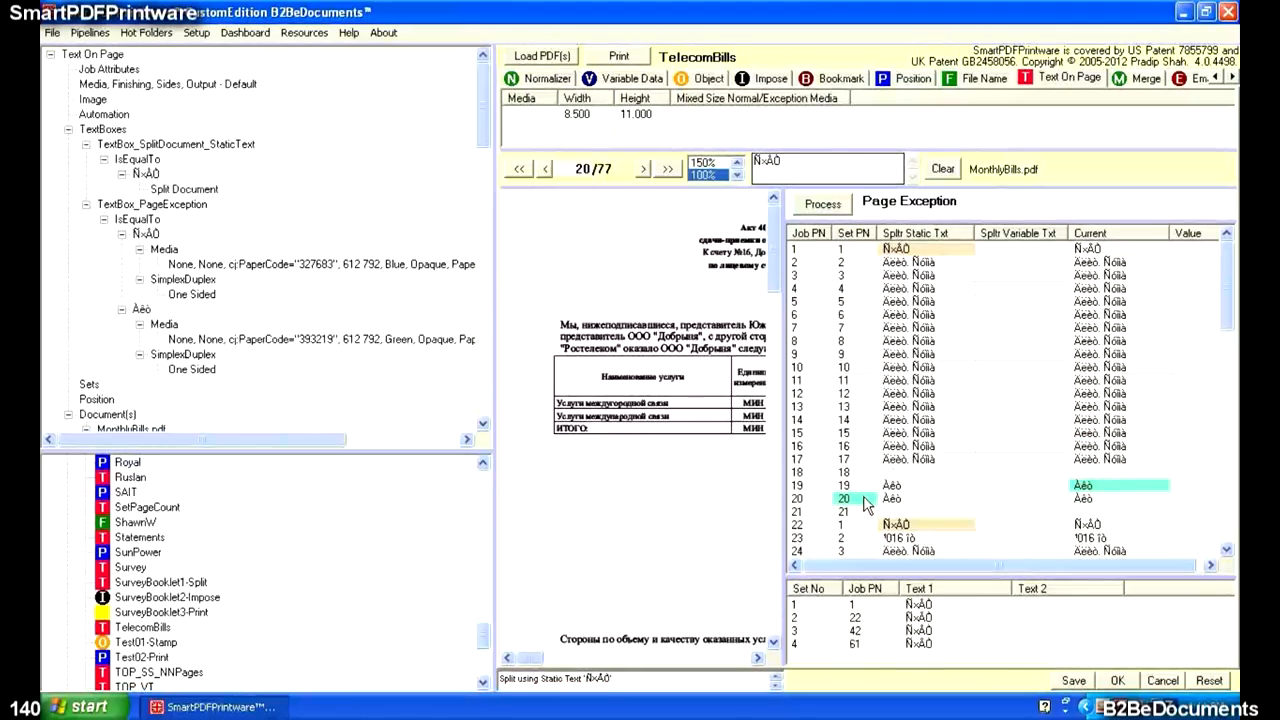
# Examine the page list for the first page and the Акт pages of the second, third and fourth bill sets.
pyautogui.moveTo(1229, 317); pyautogui.dragTo(1231, 395)
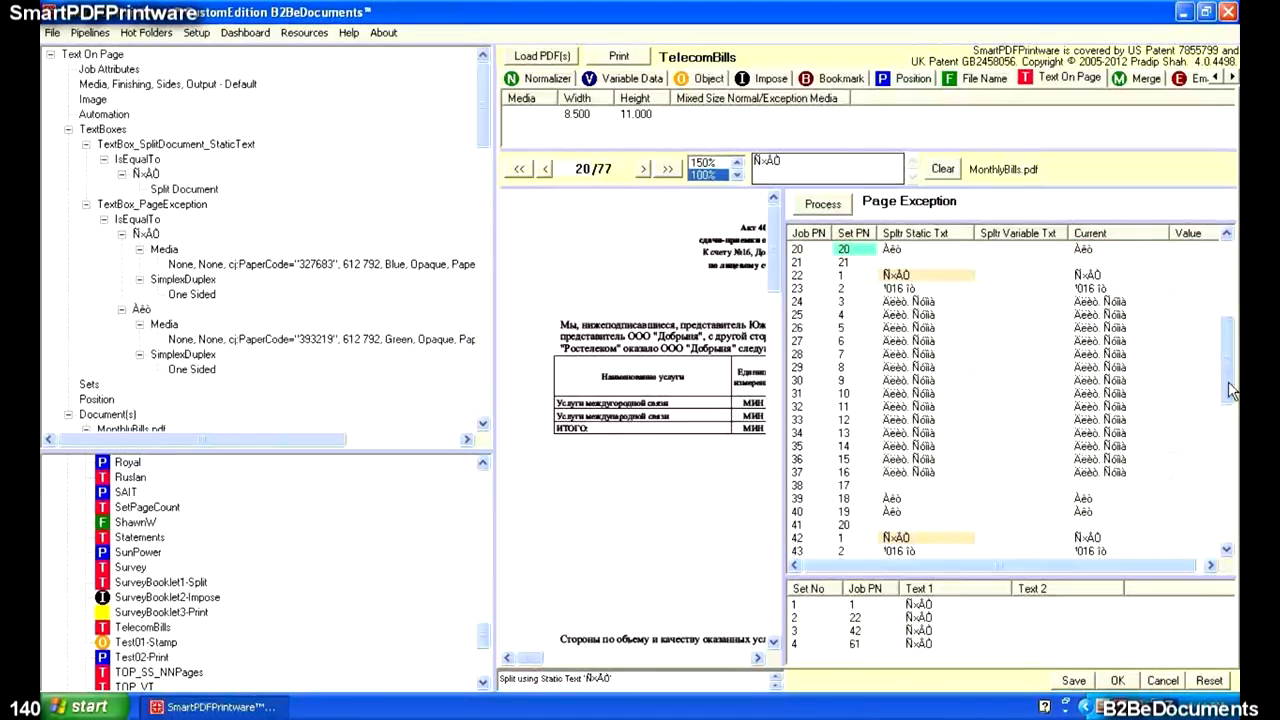
pyautogui.click(856, 276)
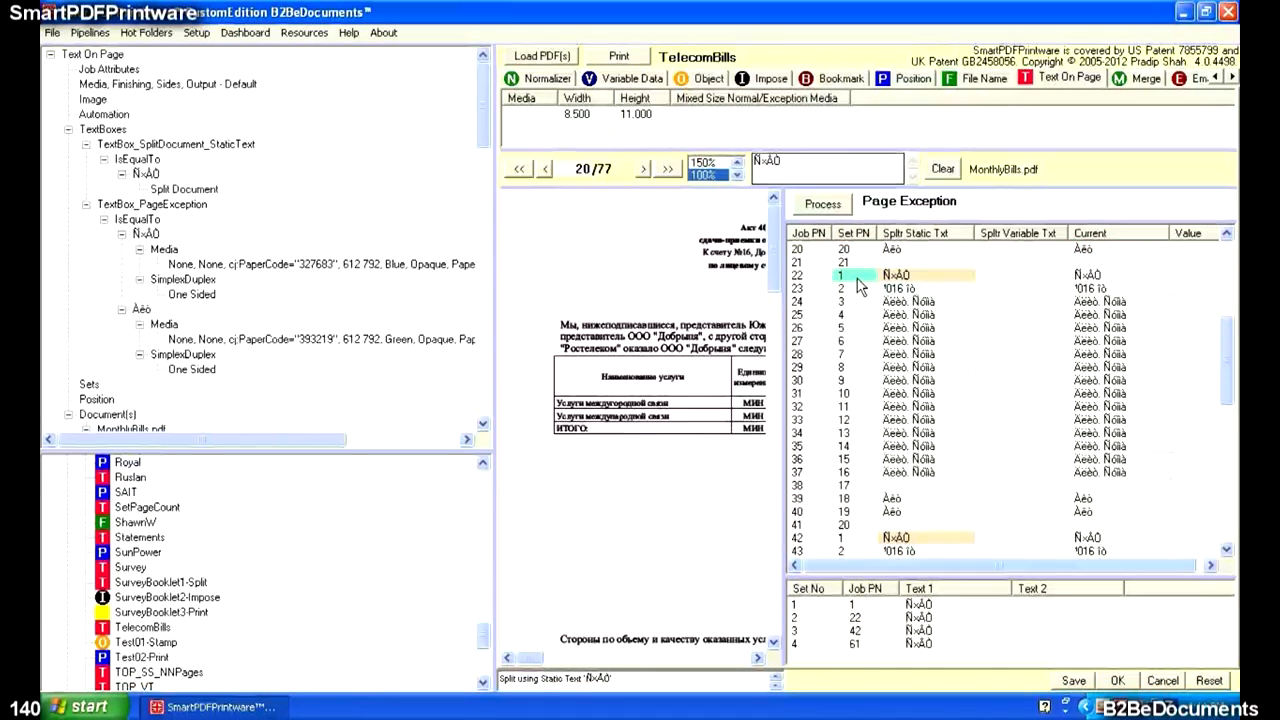
pyautogui.click(868, 499)
pyautogui.click(864, 512)
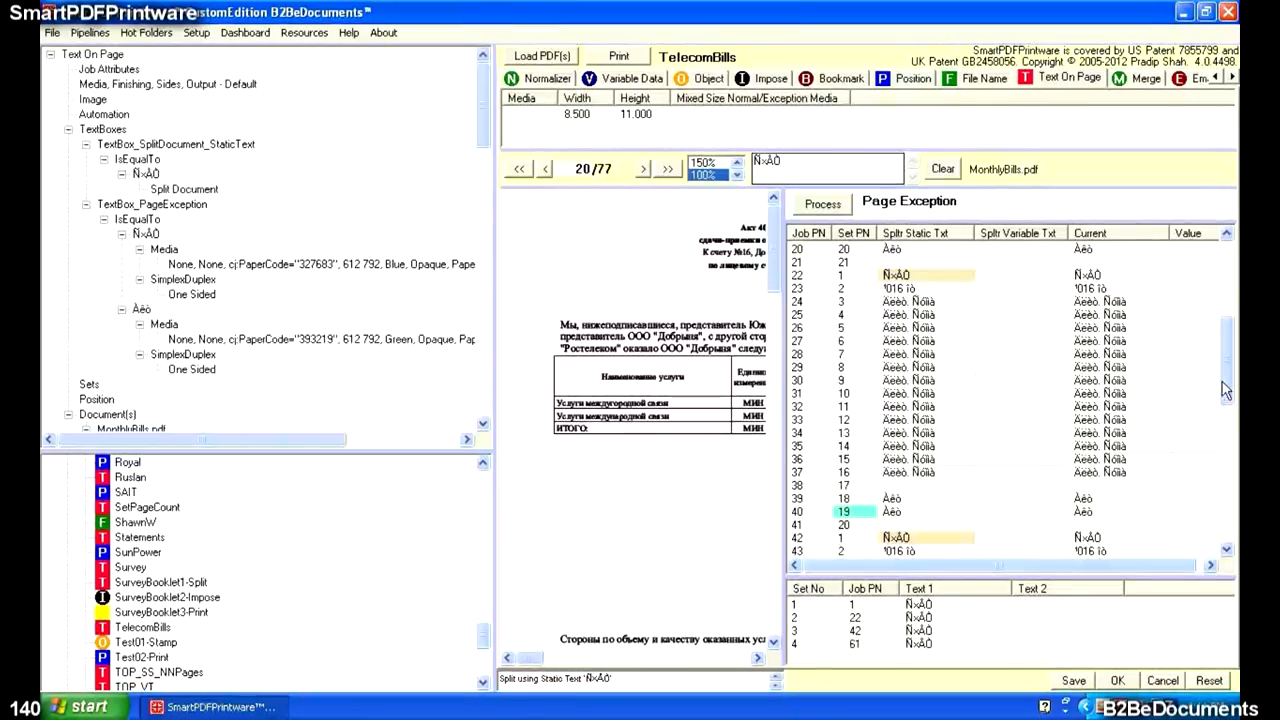
pyautogui.moveTo(1224, 378); pyautogui.dragTo(1226, 447)
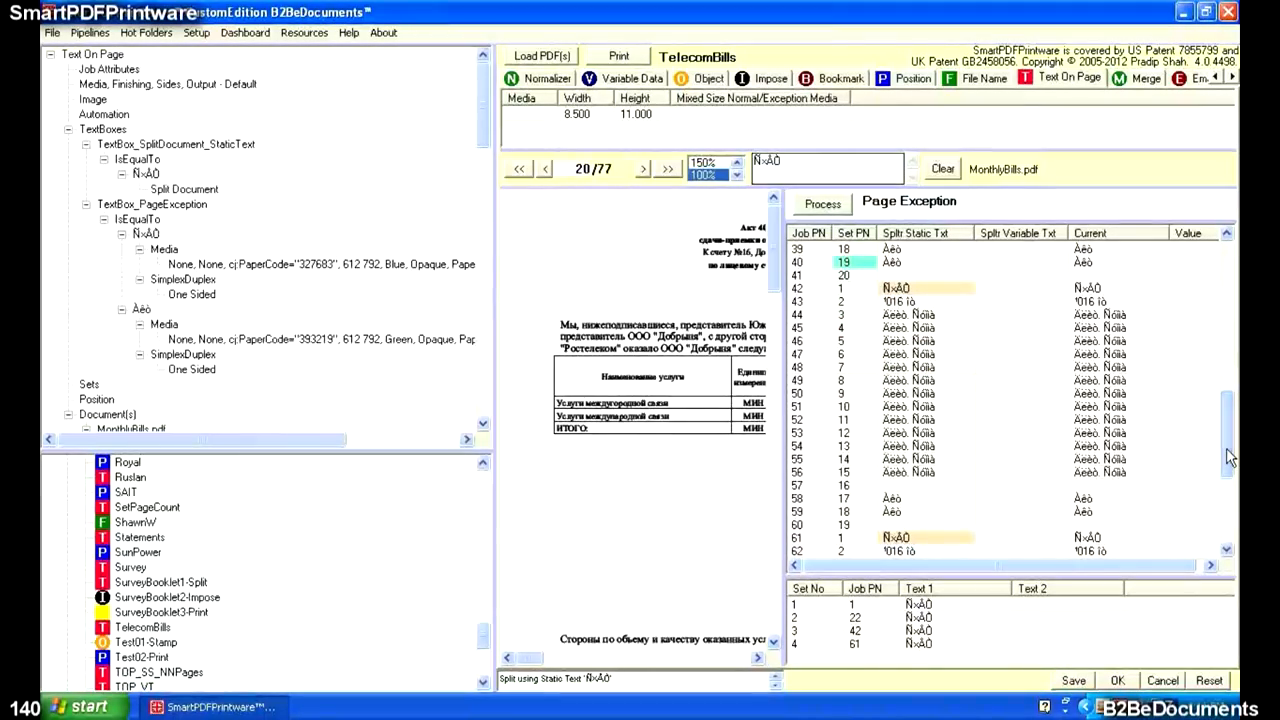
pyautogui.click(860, 288)
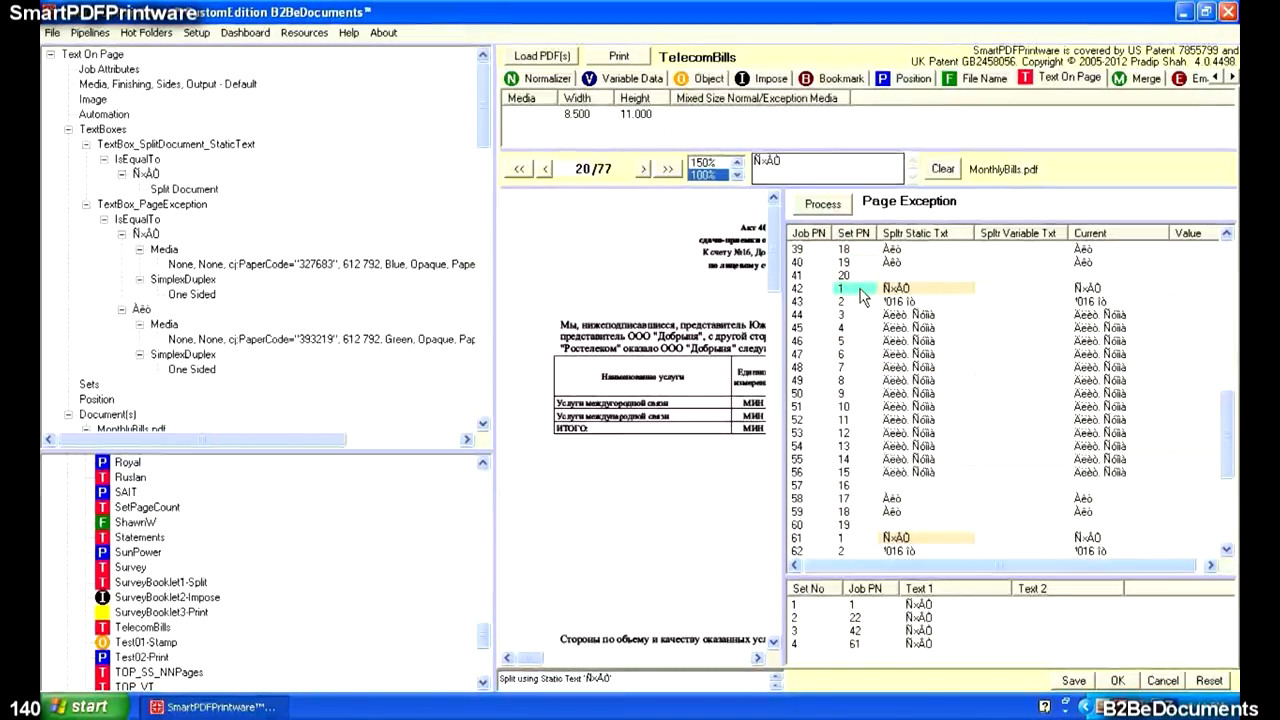
pyautogui.click(866, 498)
pyautogui.click(867, 512)
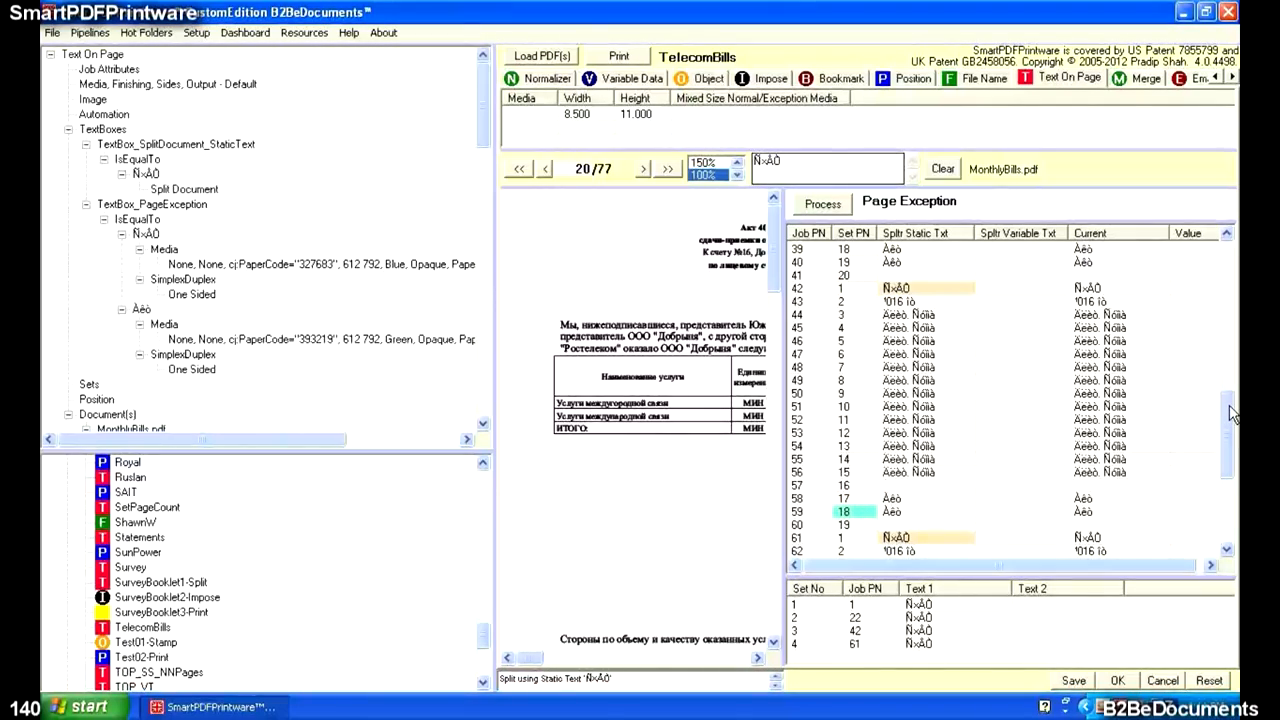
pyautogui.moveTo(1233, 418); pyautogui.dragTo(1232, 495)
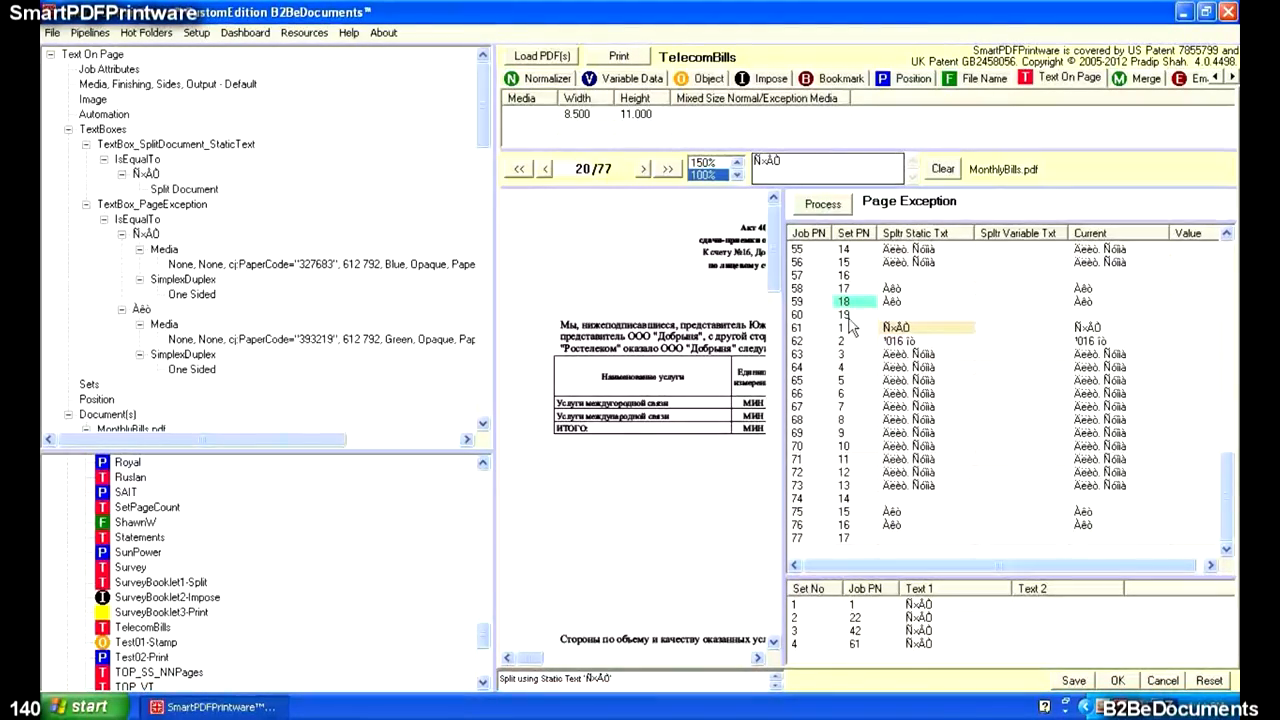
pyautogui.click(853, 333)
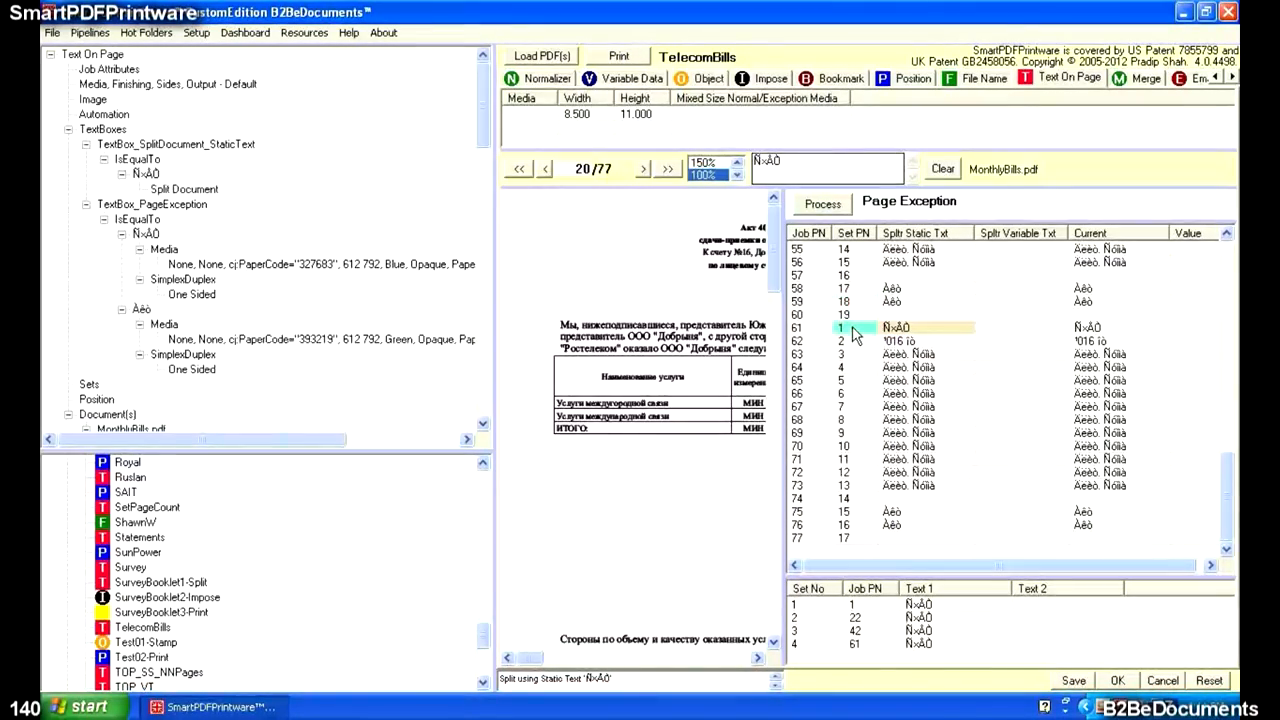
pyautogui.click(866, 527)
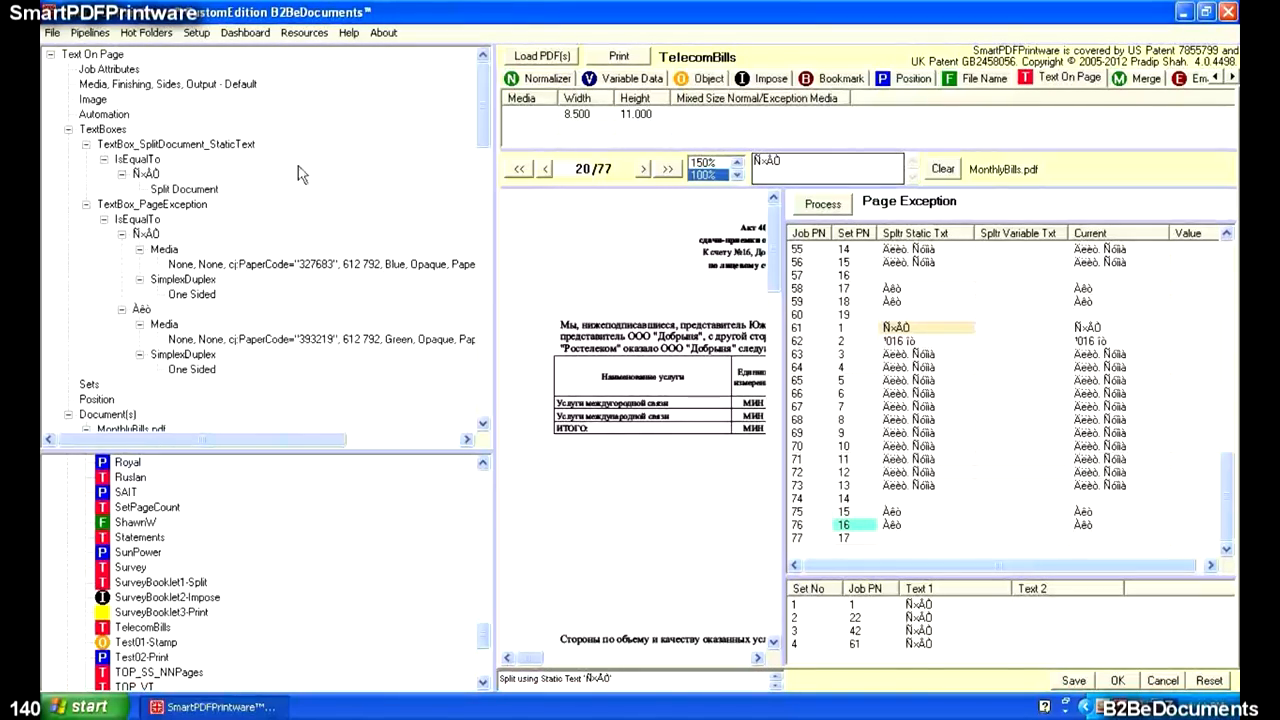
# Set the job attributes to CanonPS-JDF-Canon, system Canon imageRUNNER ADVANCE 8105 V2, Hold, and print controller CiR8105.
pyautogui.doubleClick(138, 75)
pyautogui.moveTo(347, 120); pyautogui.dragTo(425, 59)
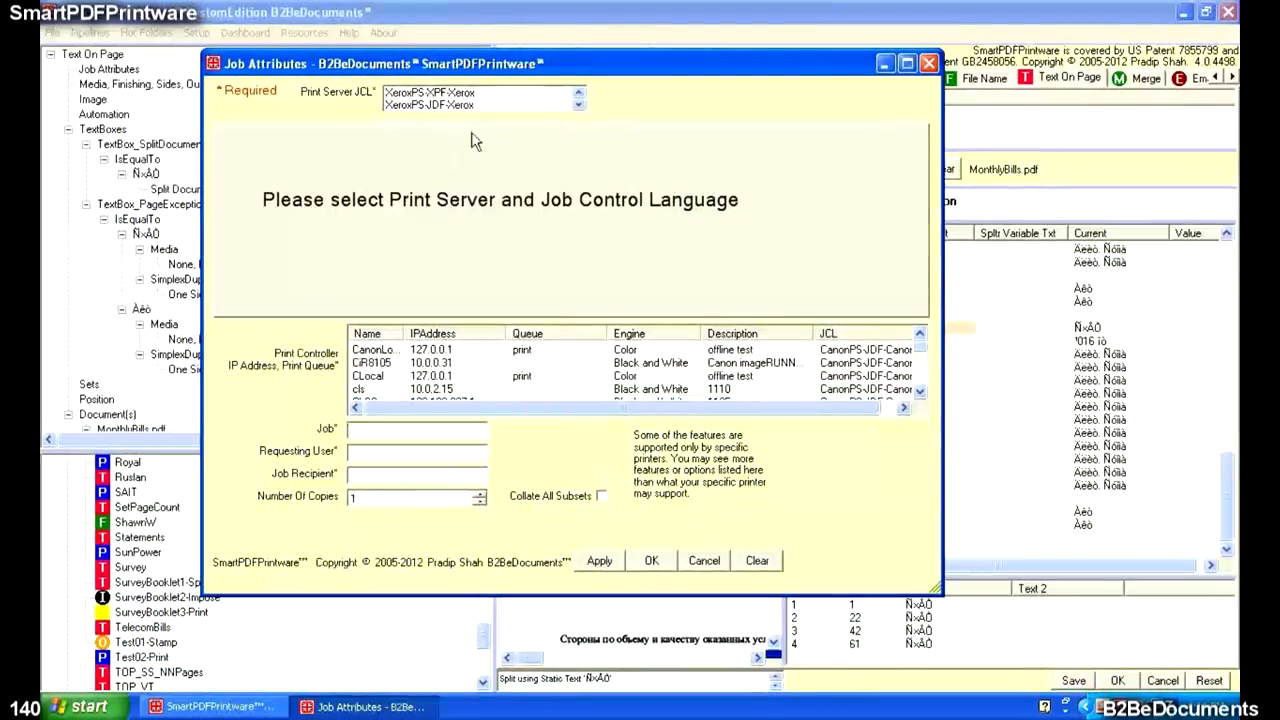
pyautogui.scroll(-1, 480, 100)
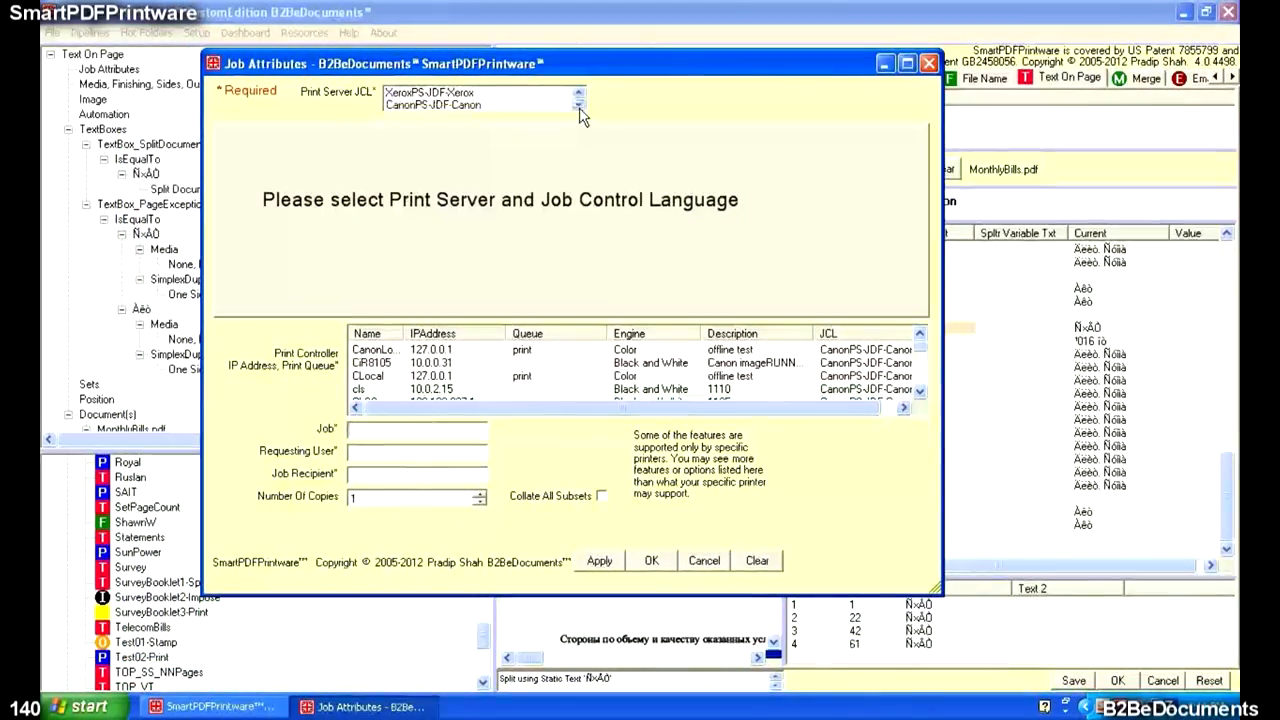
pyautogui.click(472, 105)
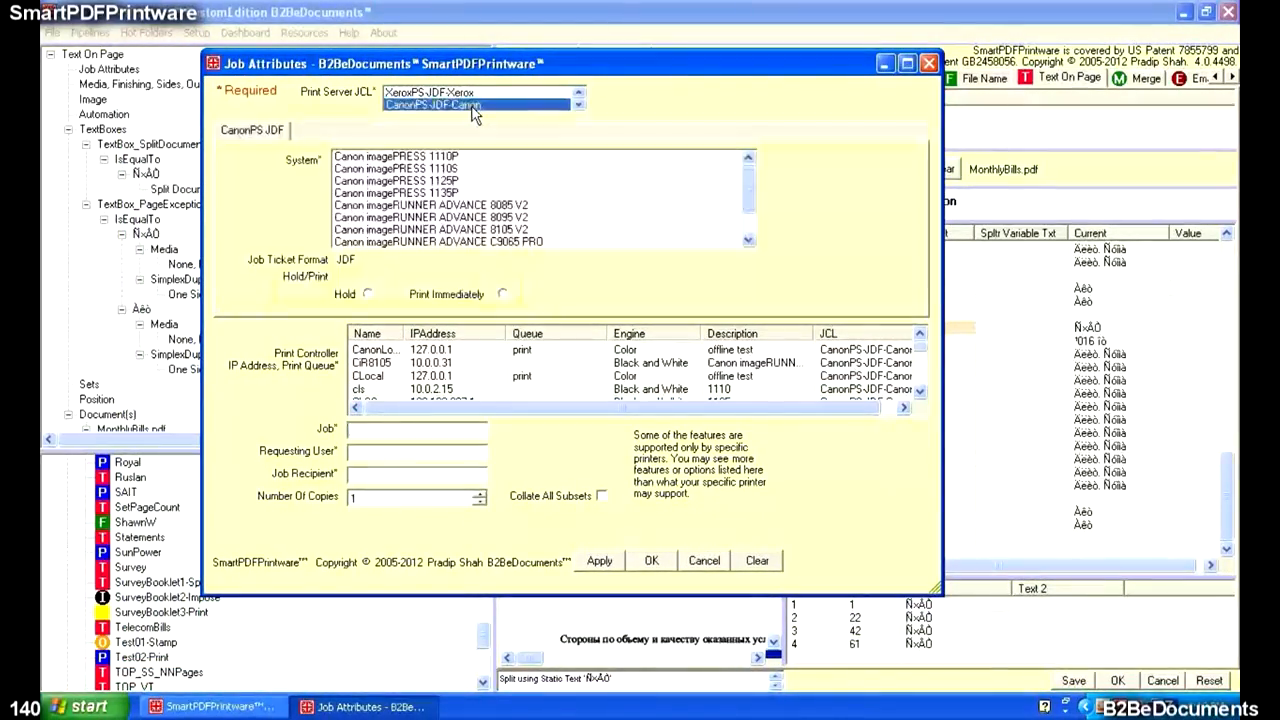
pyautogui.click(503, 229)
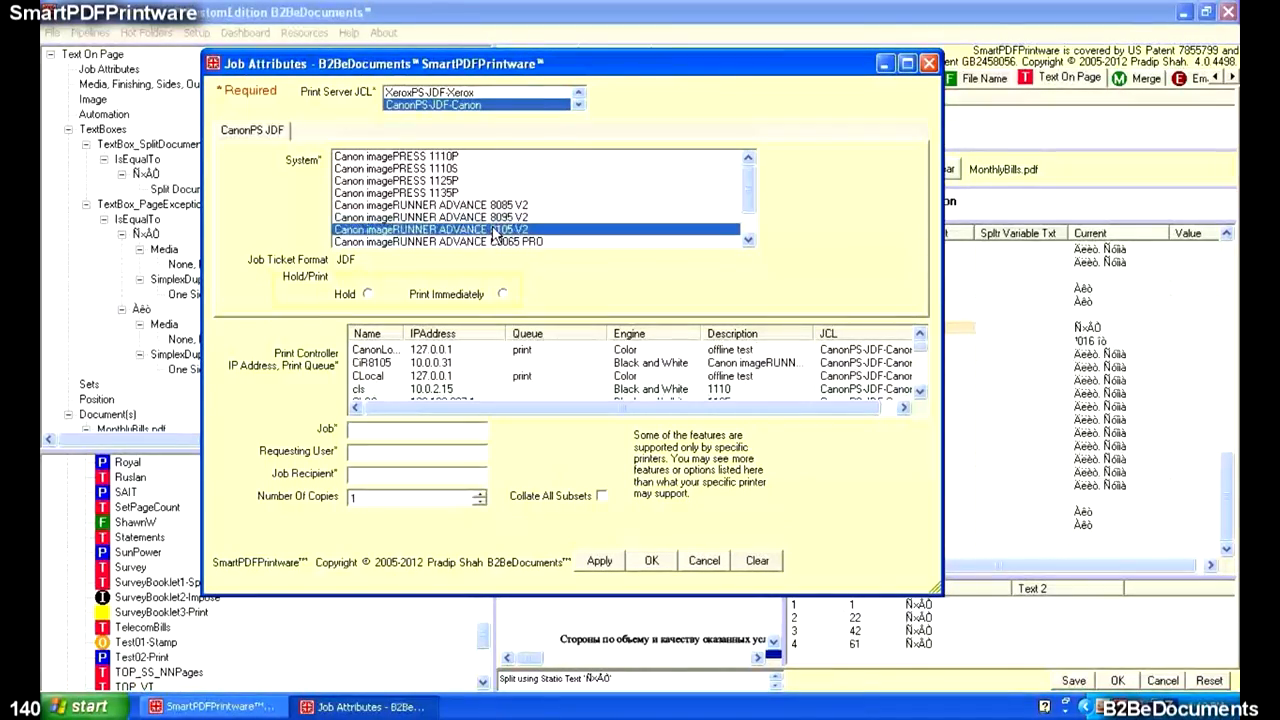
pyautogui.click(368, 295)
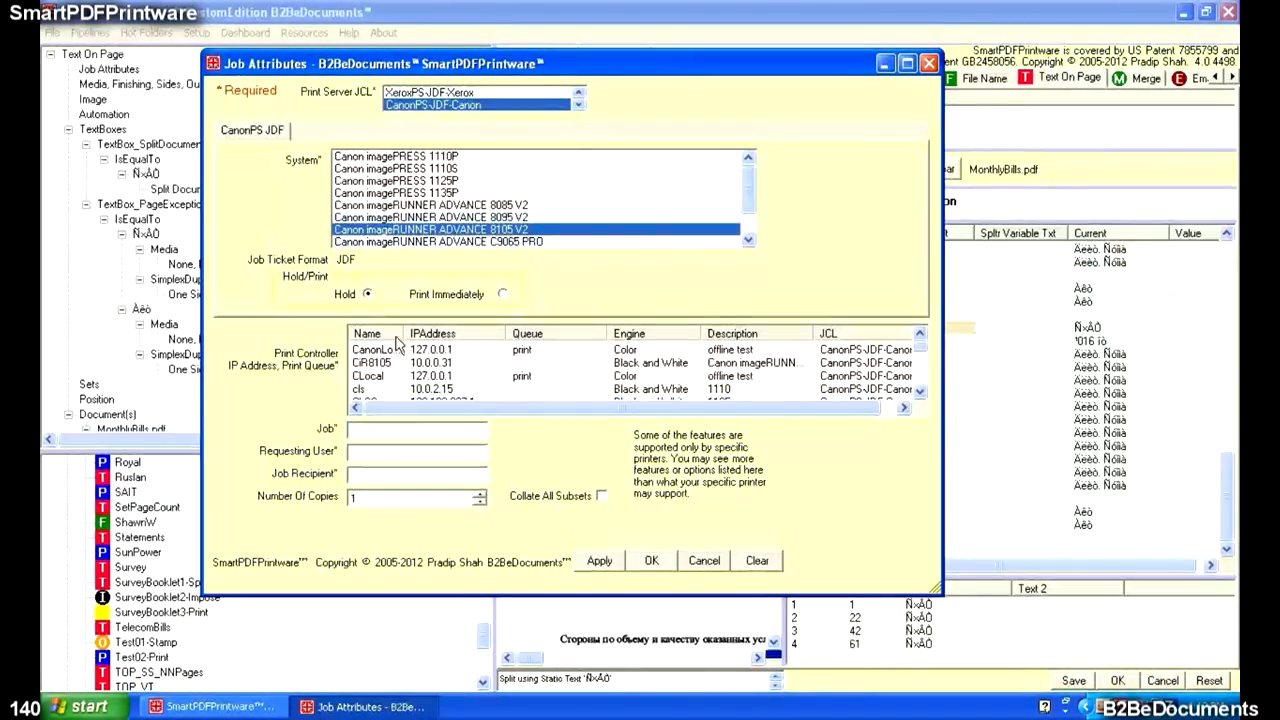
pyautogui.moveTo(406, 333); pyautogui.dragTo(437, 333)
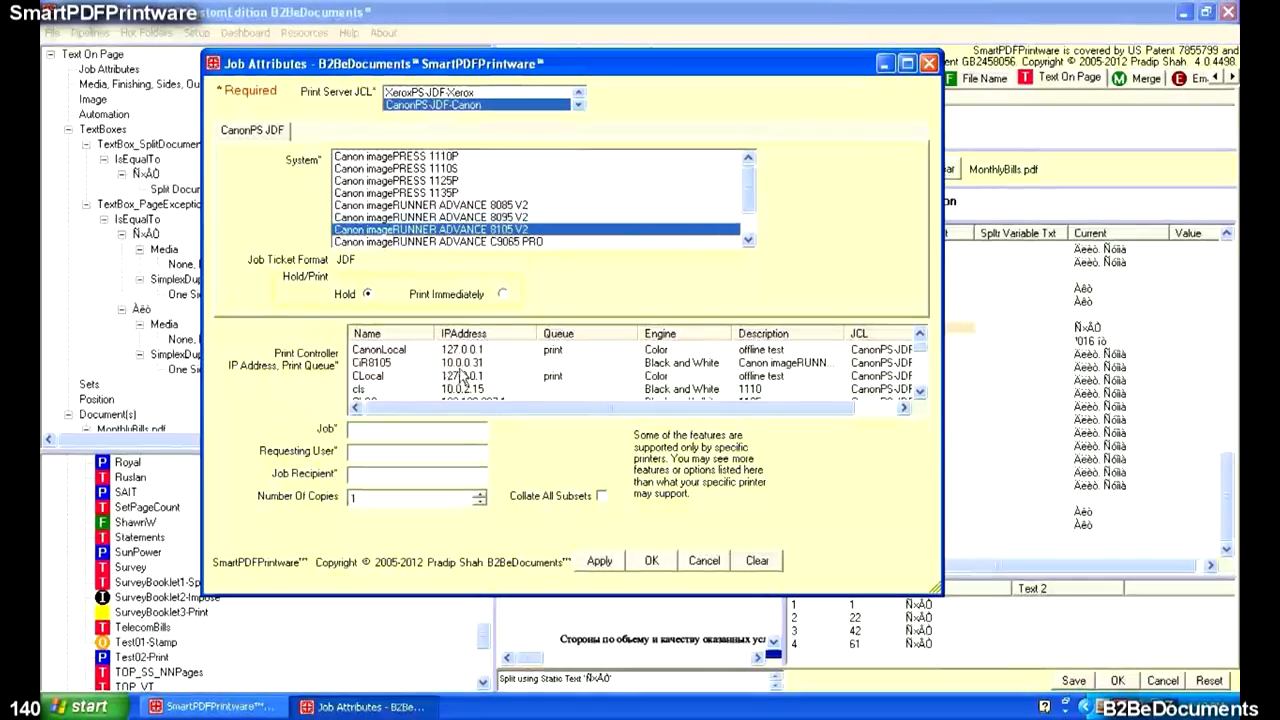
pyautogui.click(461, 365)
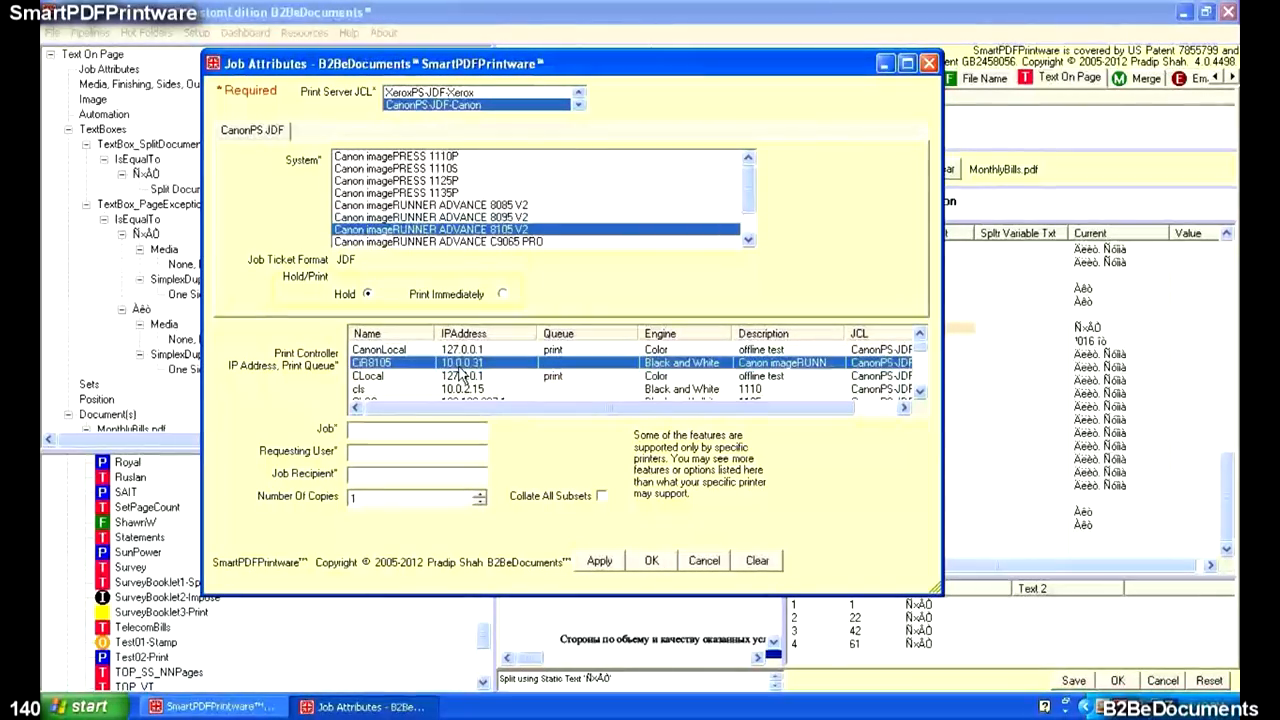
# Name the job Bills, fill in the requesting user's and job recipient's names, and apply the job attributes.
pyautogui.click(406, 432)
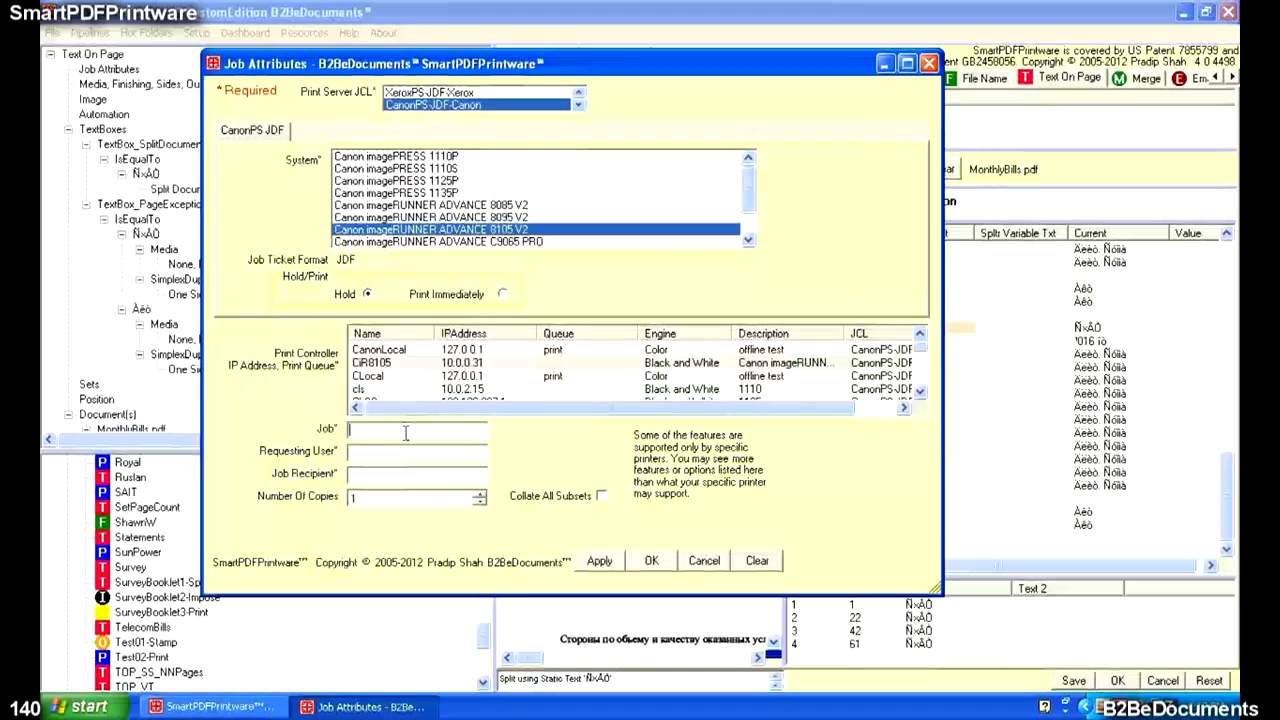
pyautogui.write('Bills')
pyautogui.click(406, 454)
pyautogui.write('Bob')
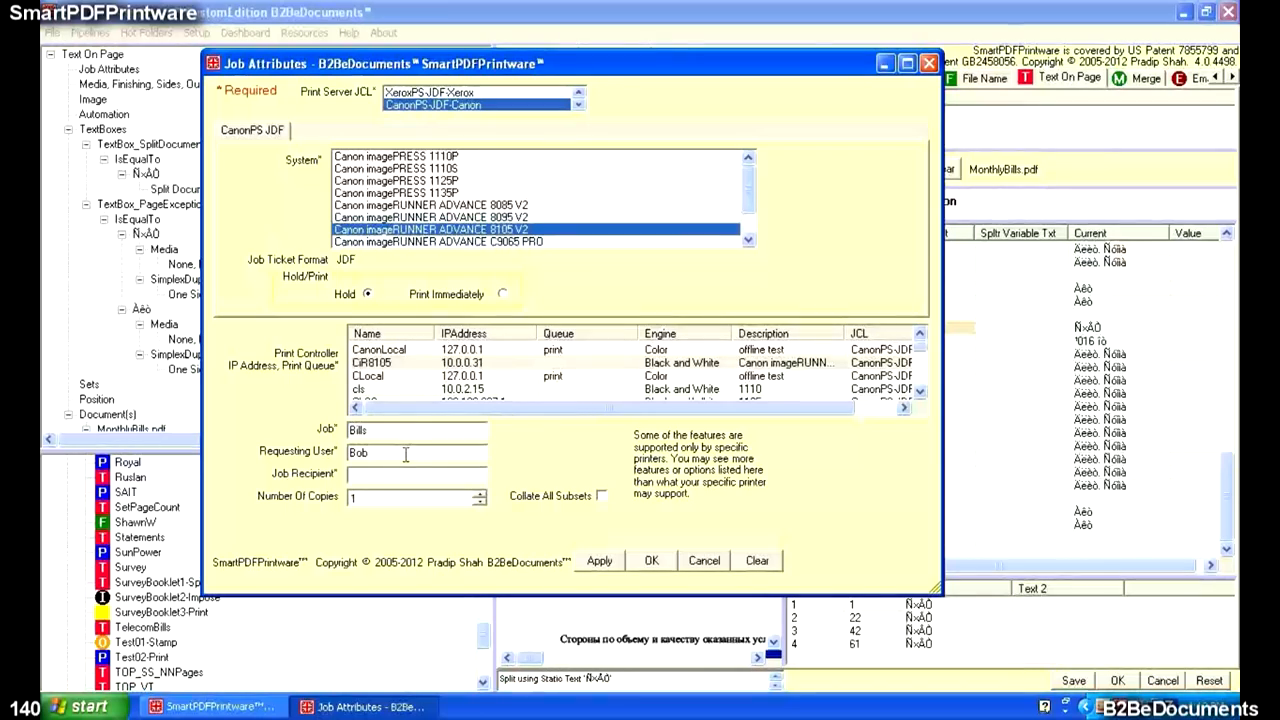
pyautogui.click(402, 475)
pyautogui.write('Bob')
pyautogui.click(597, 562)
pyautogui.click(650, 561)
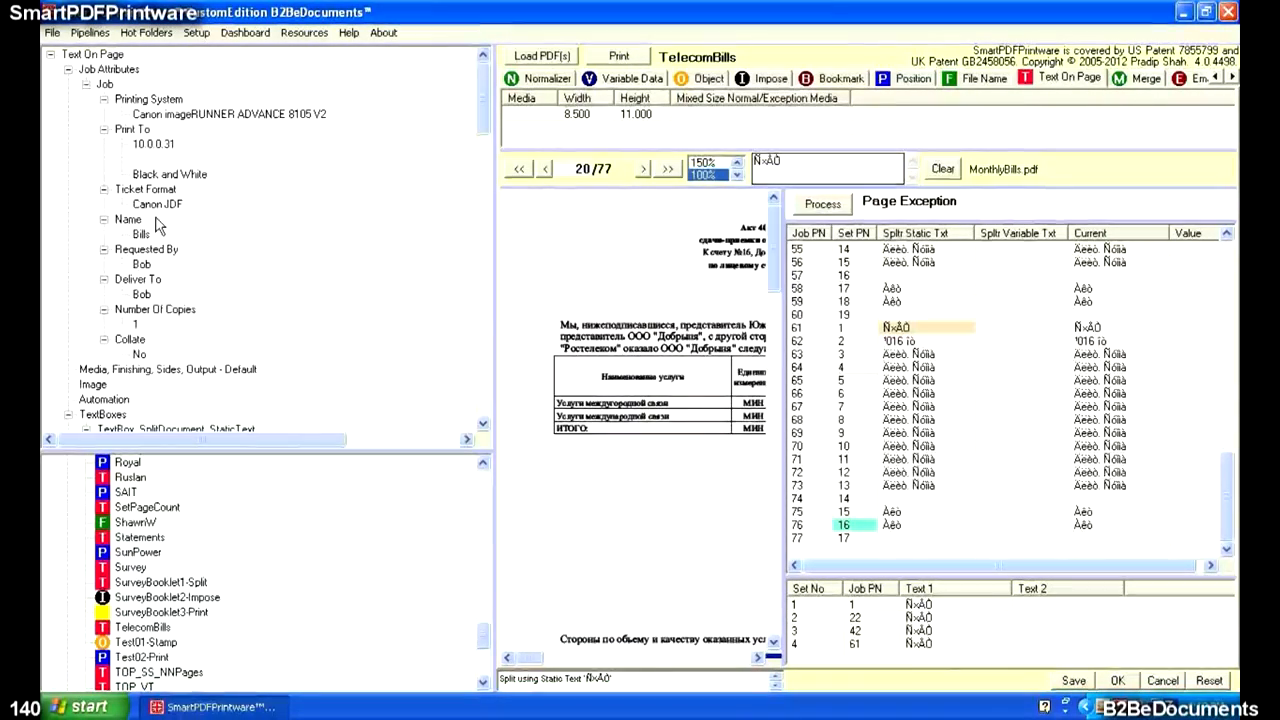
# Set the job's default media to JDF media White (LTRR), 612 x 792, paper code 262147.
pyautogui.moveTo(490, 128); pyautogui.dragTo(490, 190)
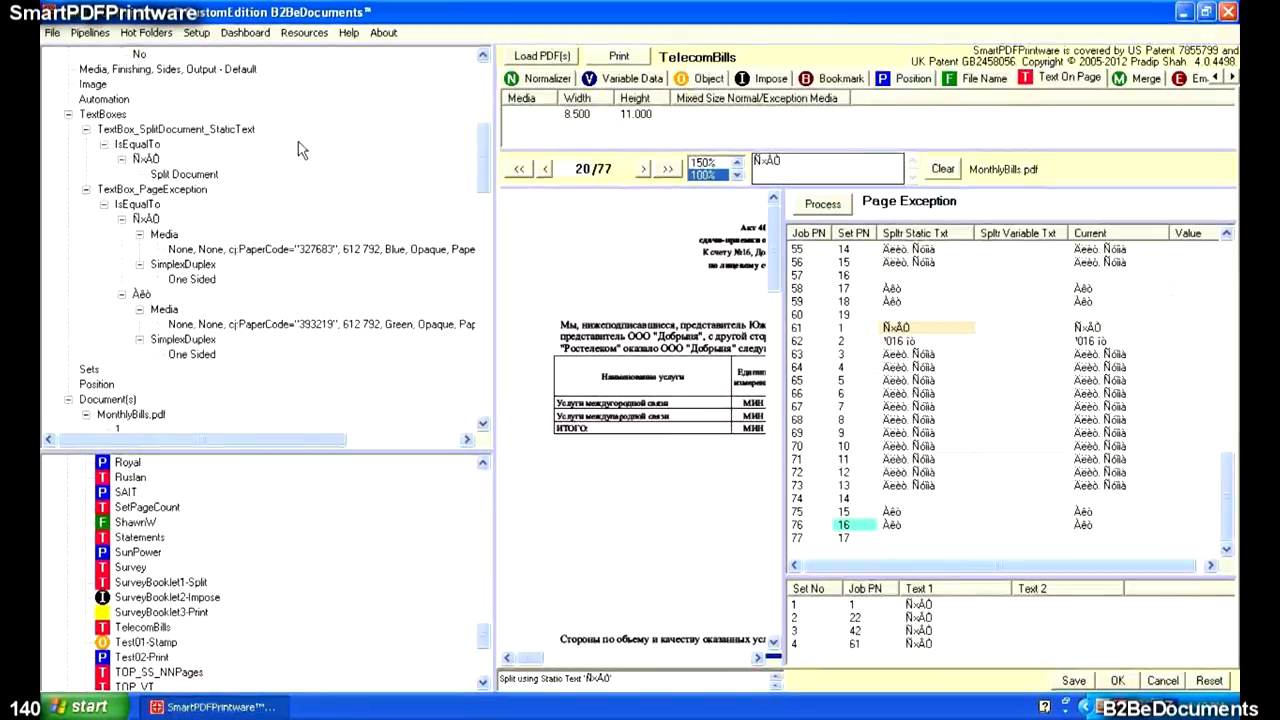
pyautogui.doubleClick(249, 70)
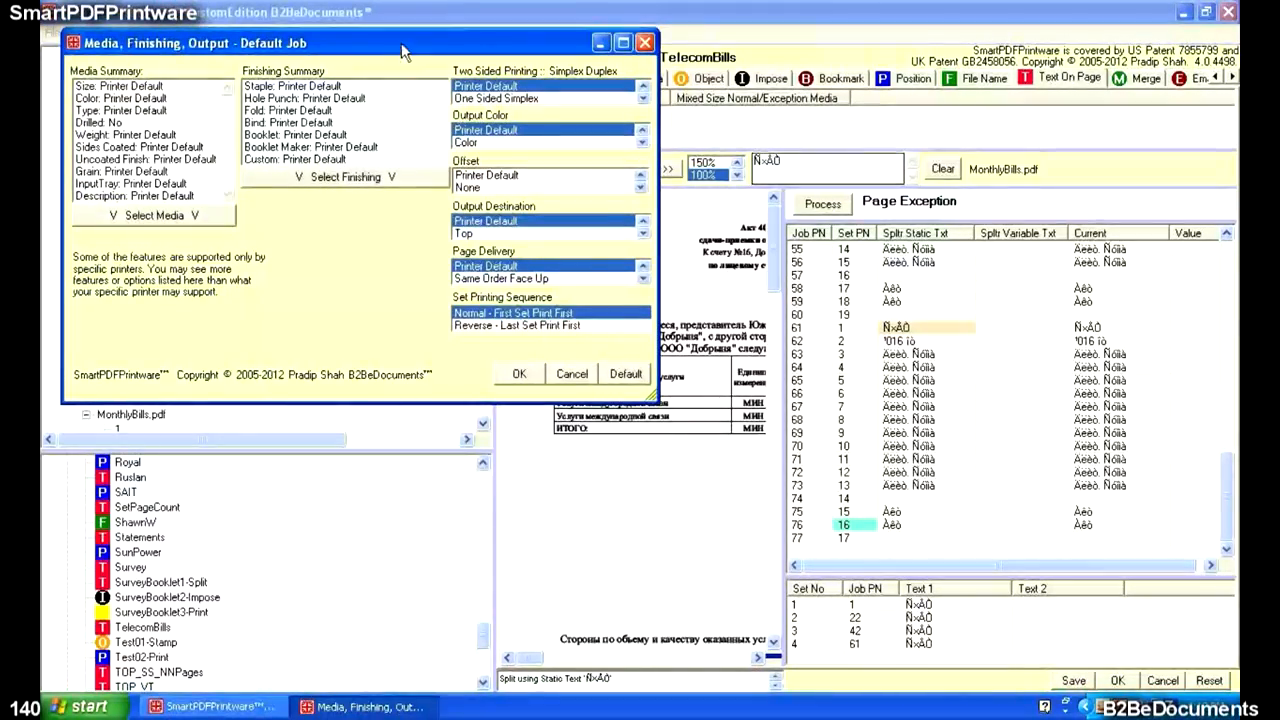
pyautogui.moveTo(479, 64); pyautogui.dragTo(524, 41)
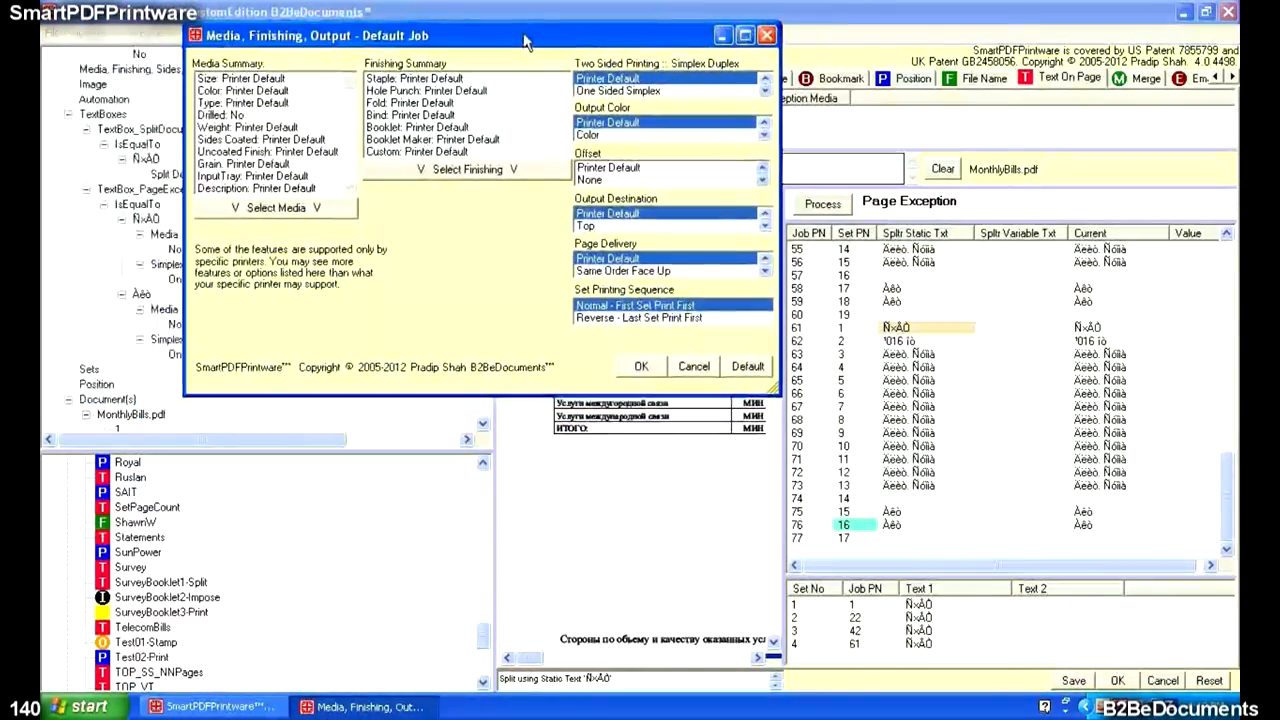
pyautogui.click(332, 208)
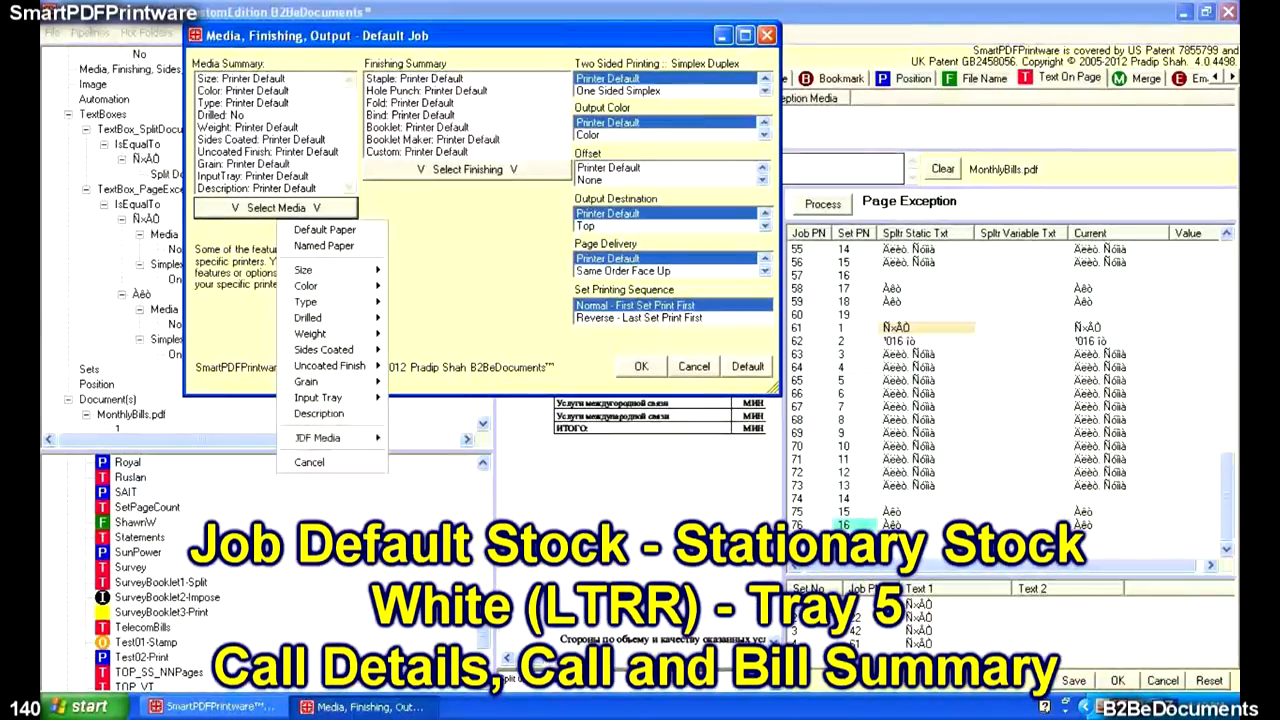
pyautogui.moveTo(309, 445)
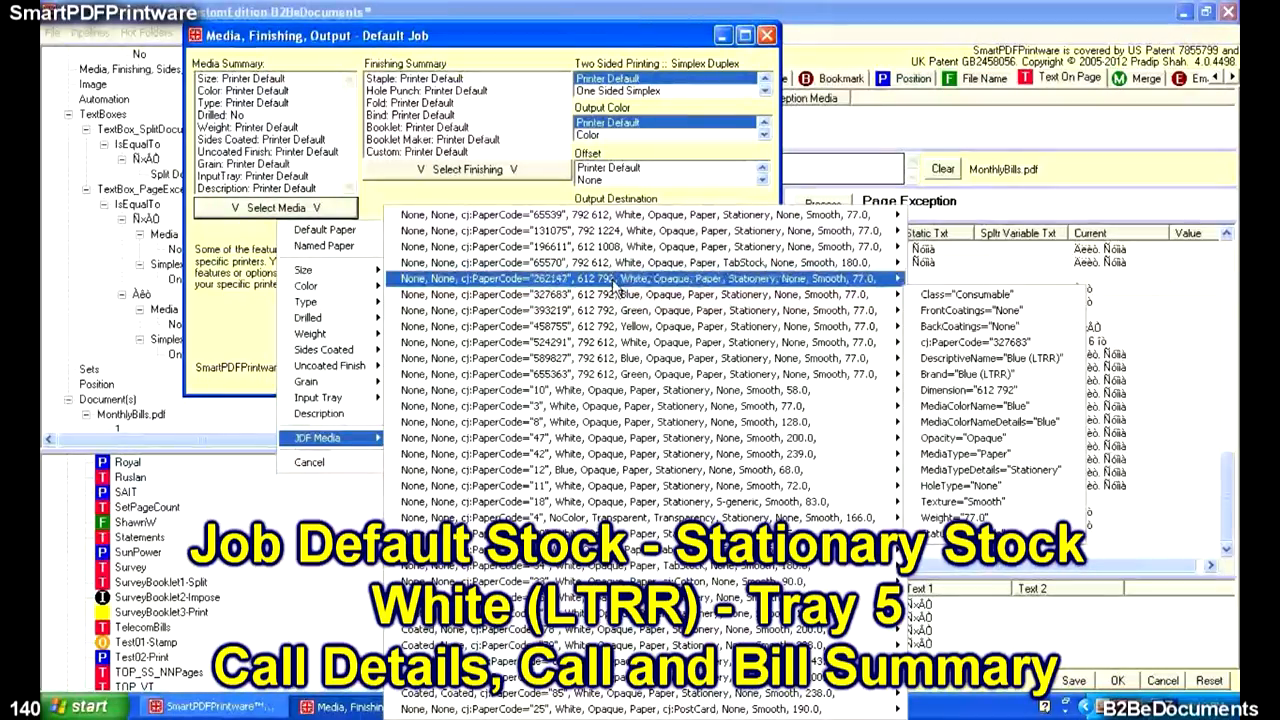
pyautogui.moveTo(617, 284)
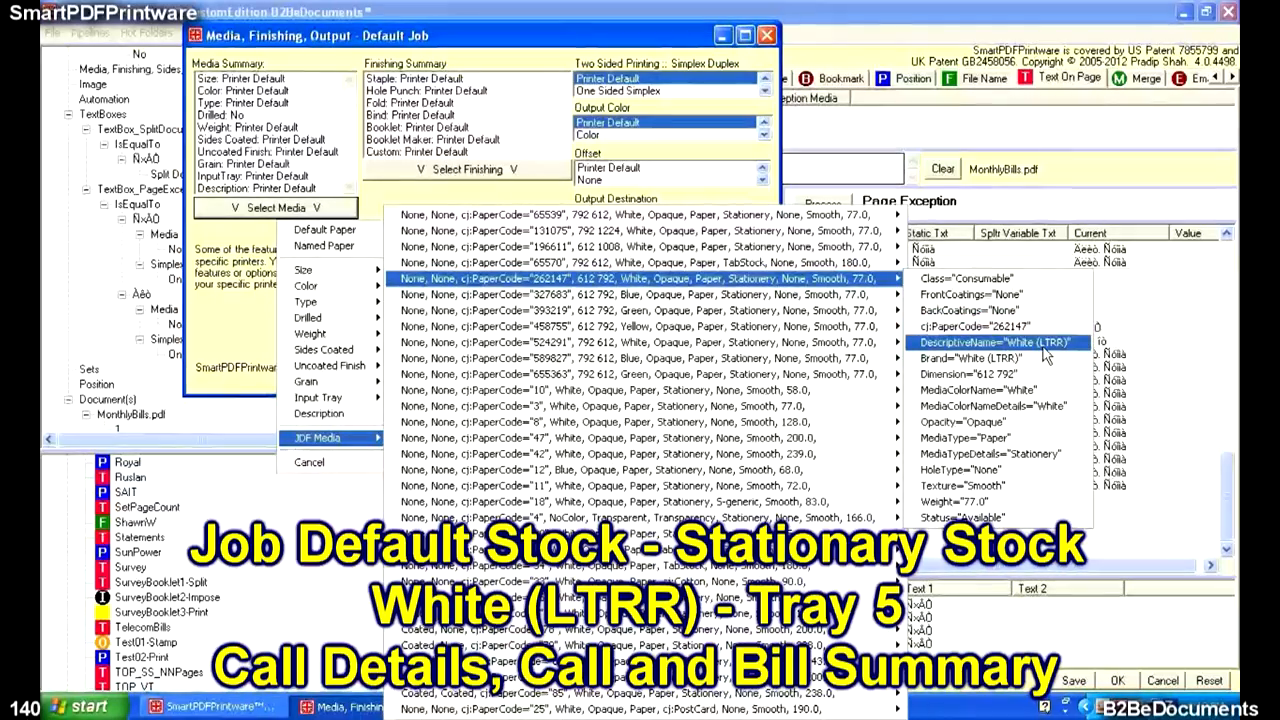
pyautogui.click(1024, 346)
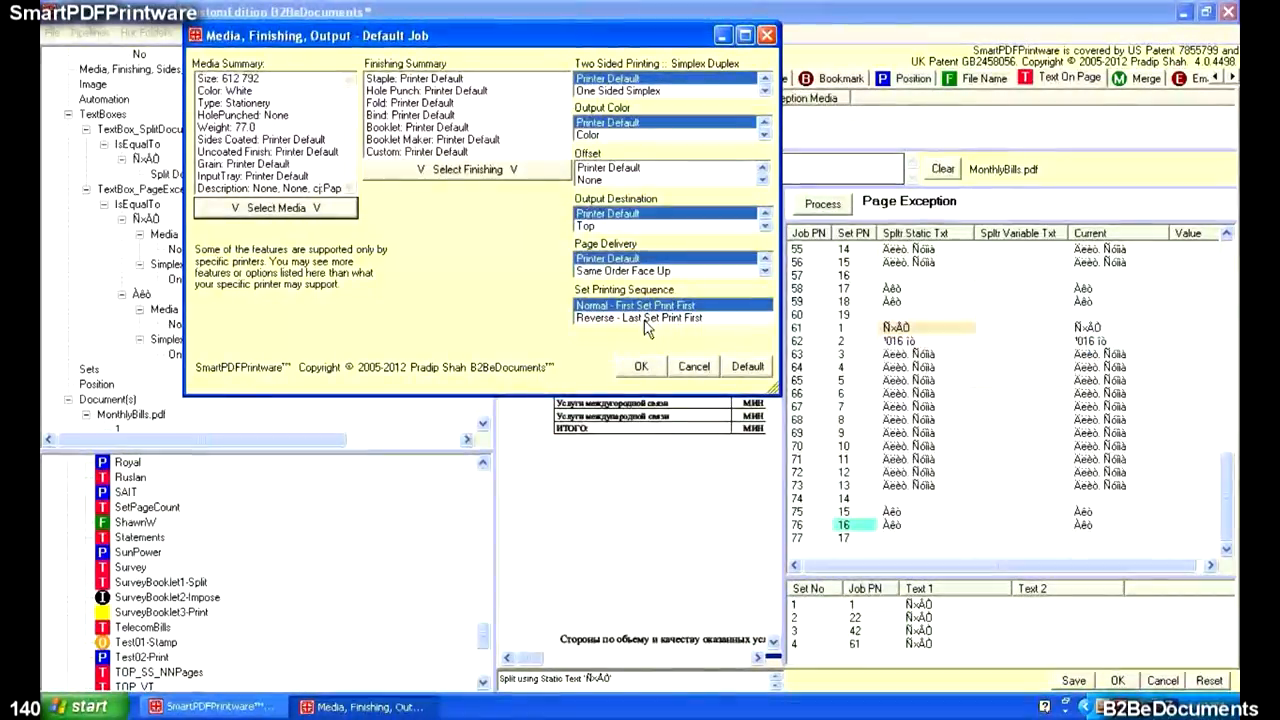
# Set the job defaults to two-sided duplex flipped on the long edge with 1 Staple Top Left Portrait finishing, and accept them.
pyautogui.click(765, 91)
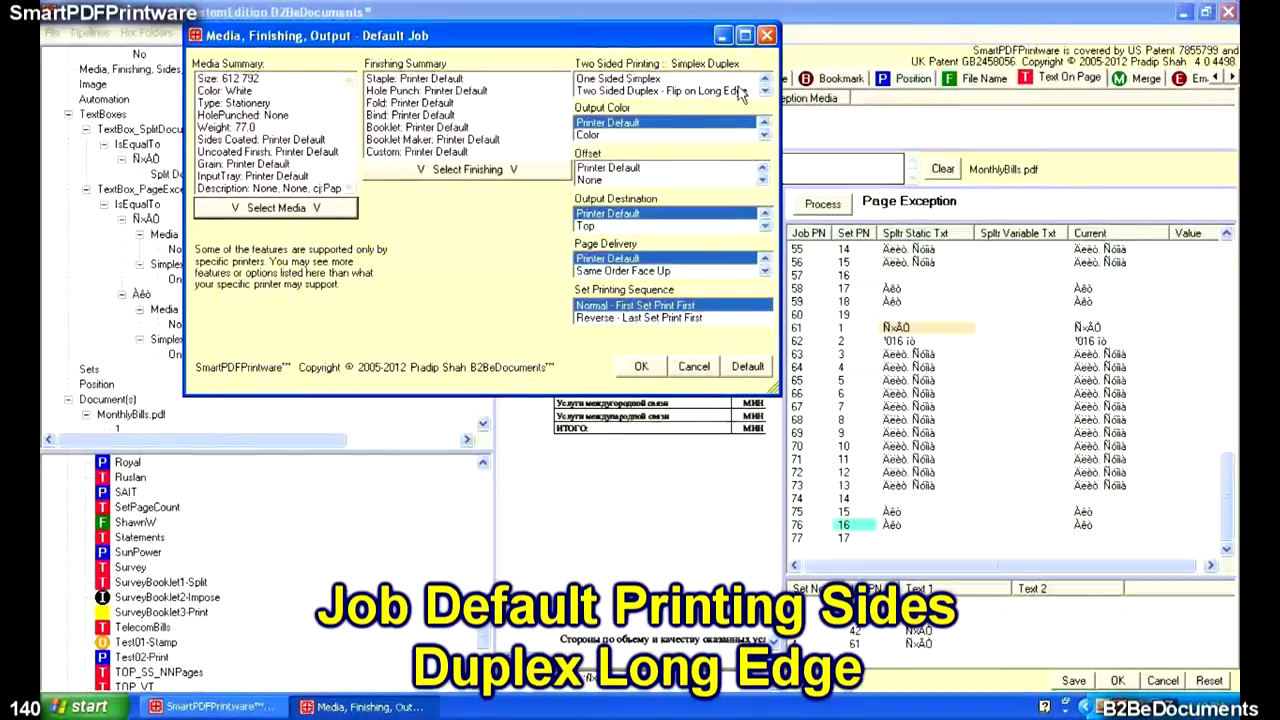
pyautogui.click(740, 92)
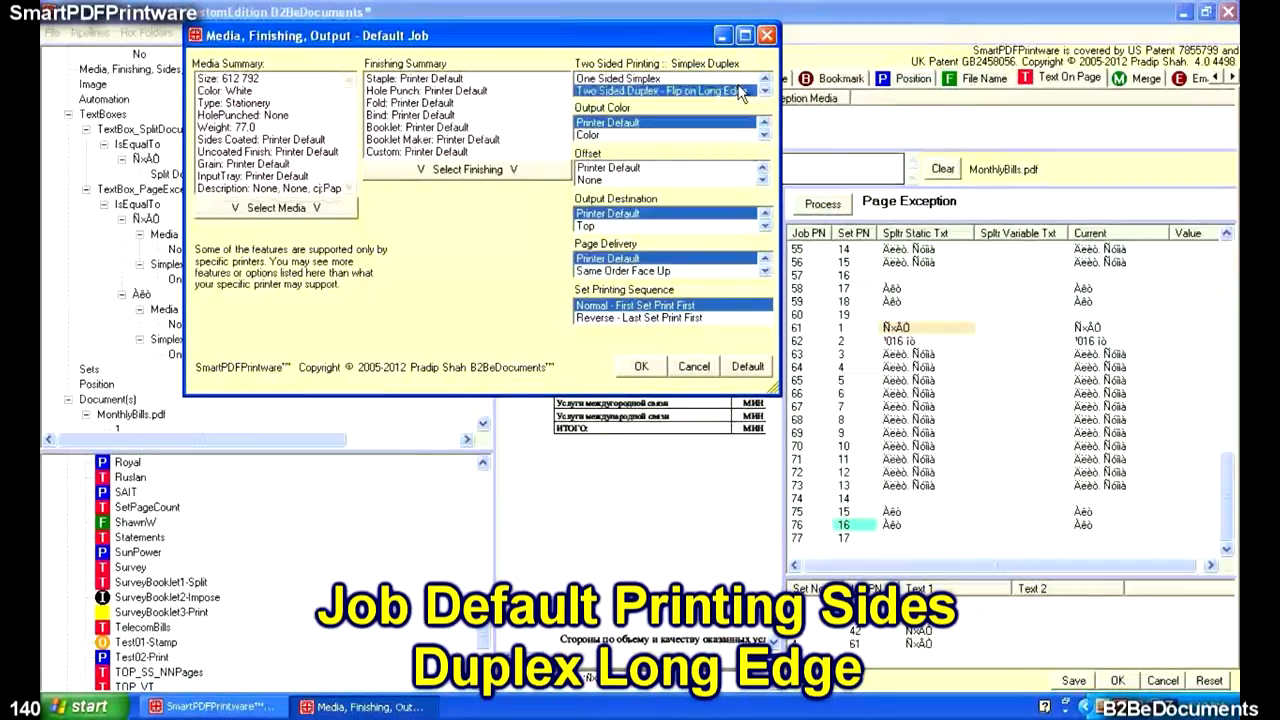
pyautogui.click(395, 172)
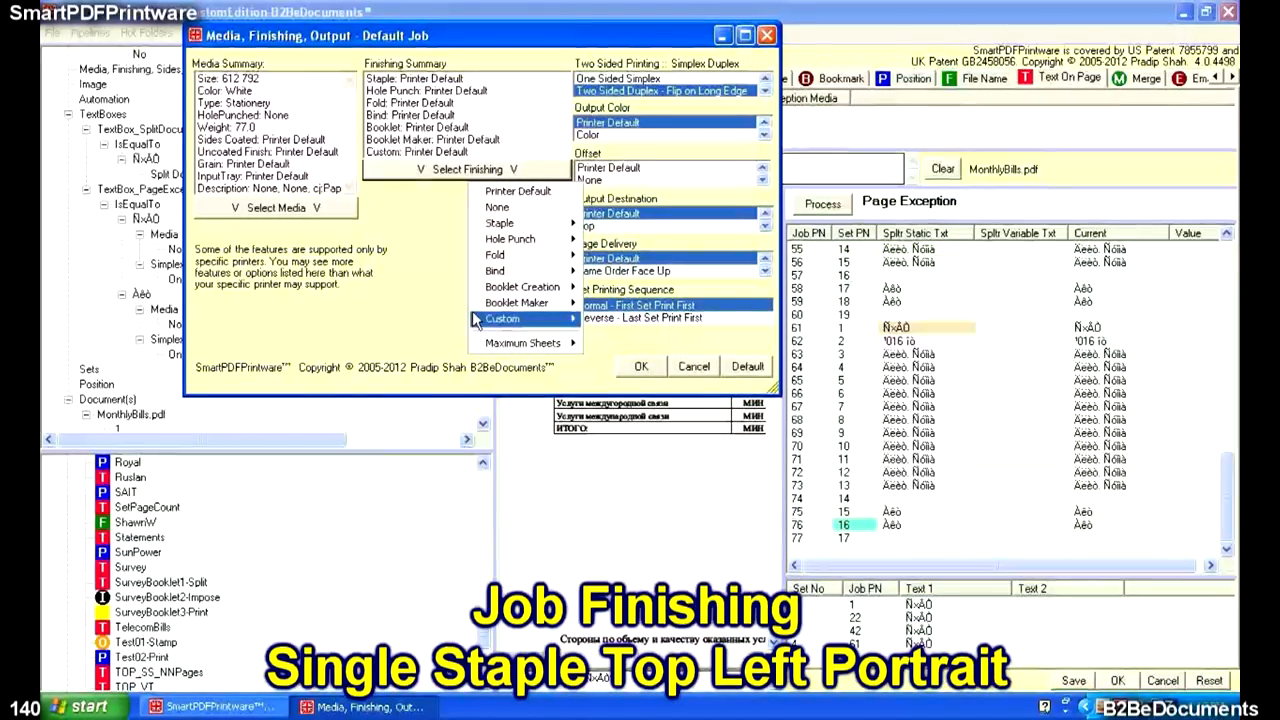
pyautogui.moveTo(535, 224)
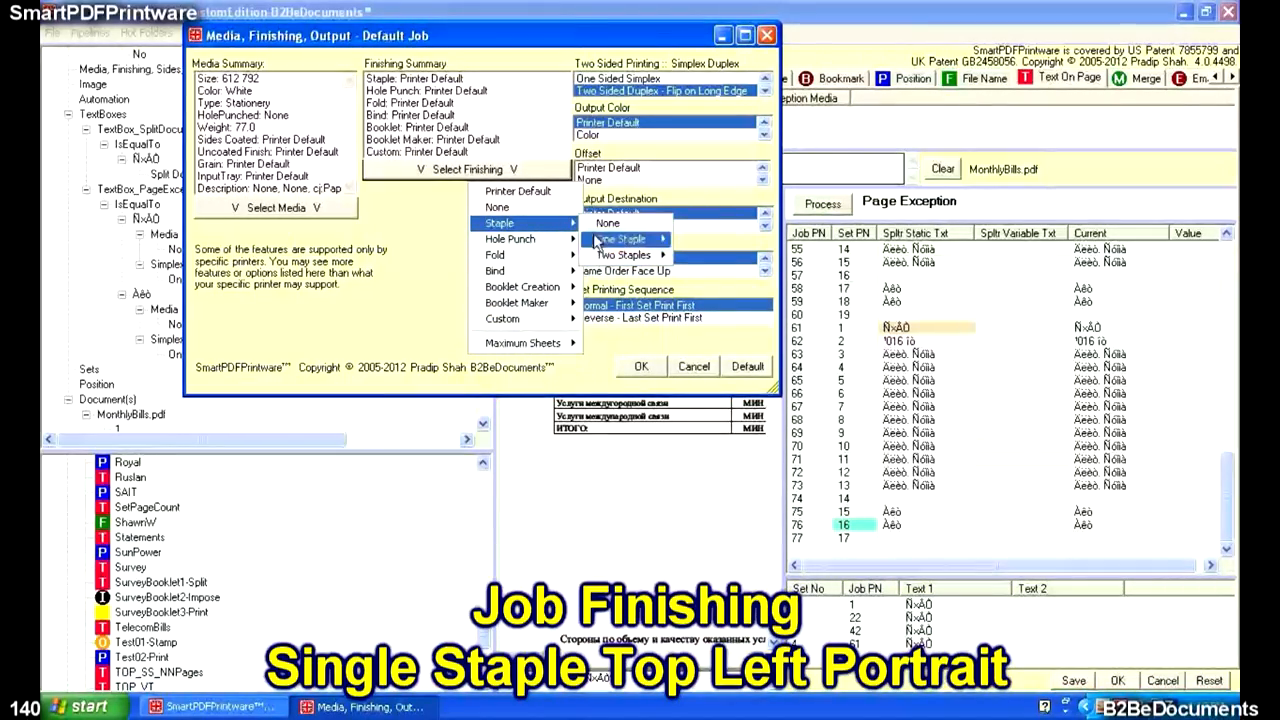
pyautogui.click(747, 239)
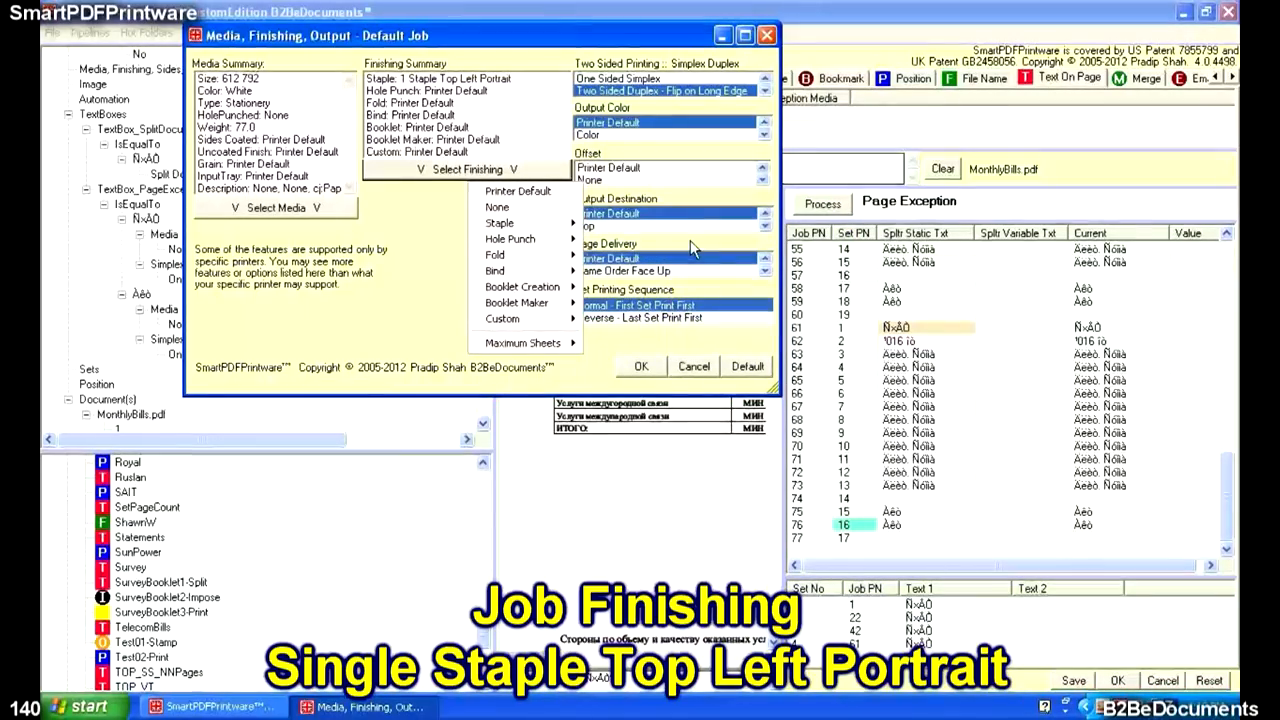
pyautogui.click(643, 367)
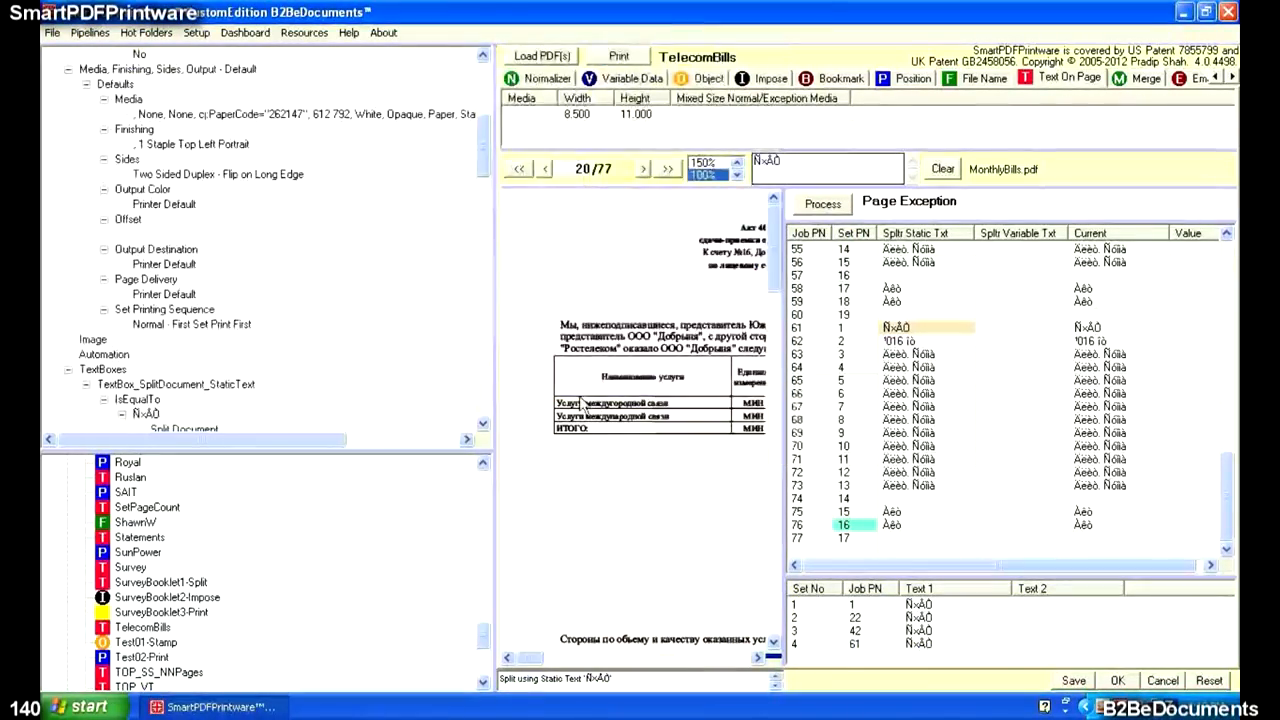
# Set the workflow's hot folder automation scheduler to Manual and save the automation settings.
pyautogui.moveTo(492, 172); pyautogui.dragTo(633, 170)
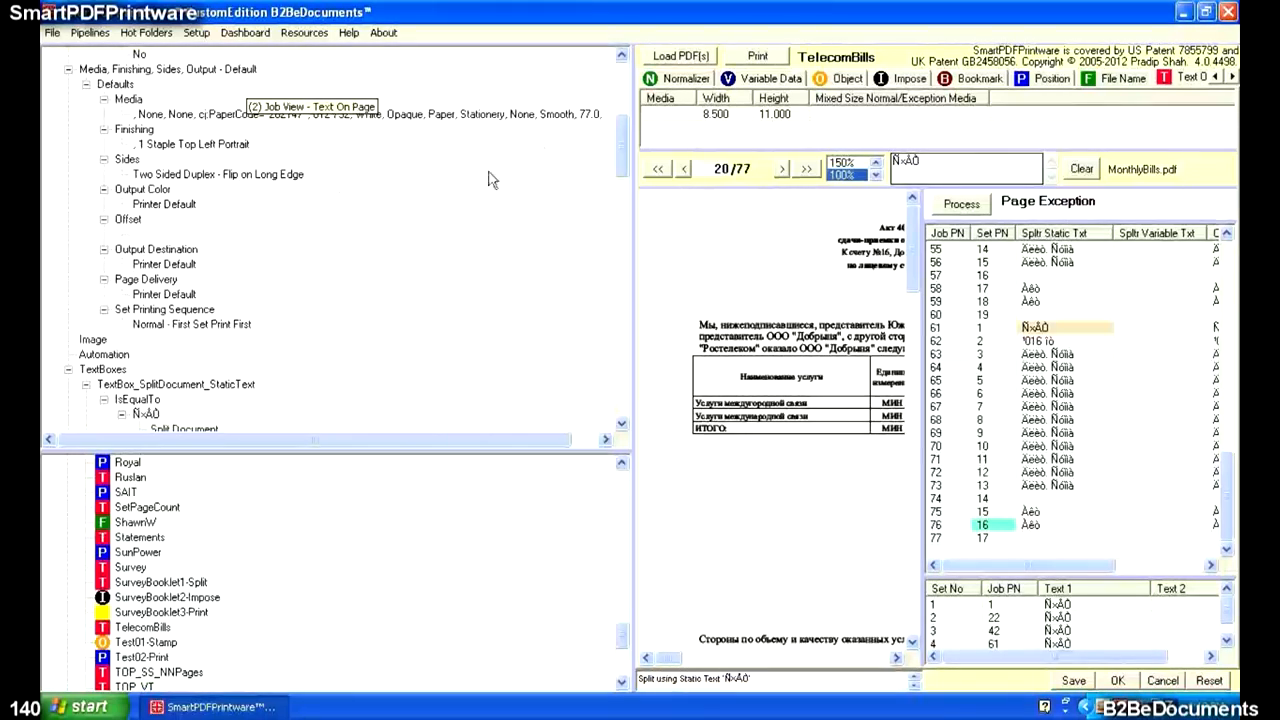
pyautogui.moveTo(622, 158); pyautogui.dragTo(622, 178)
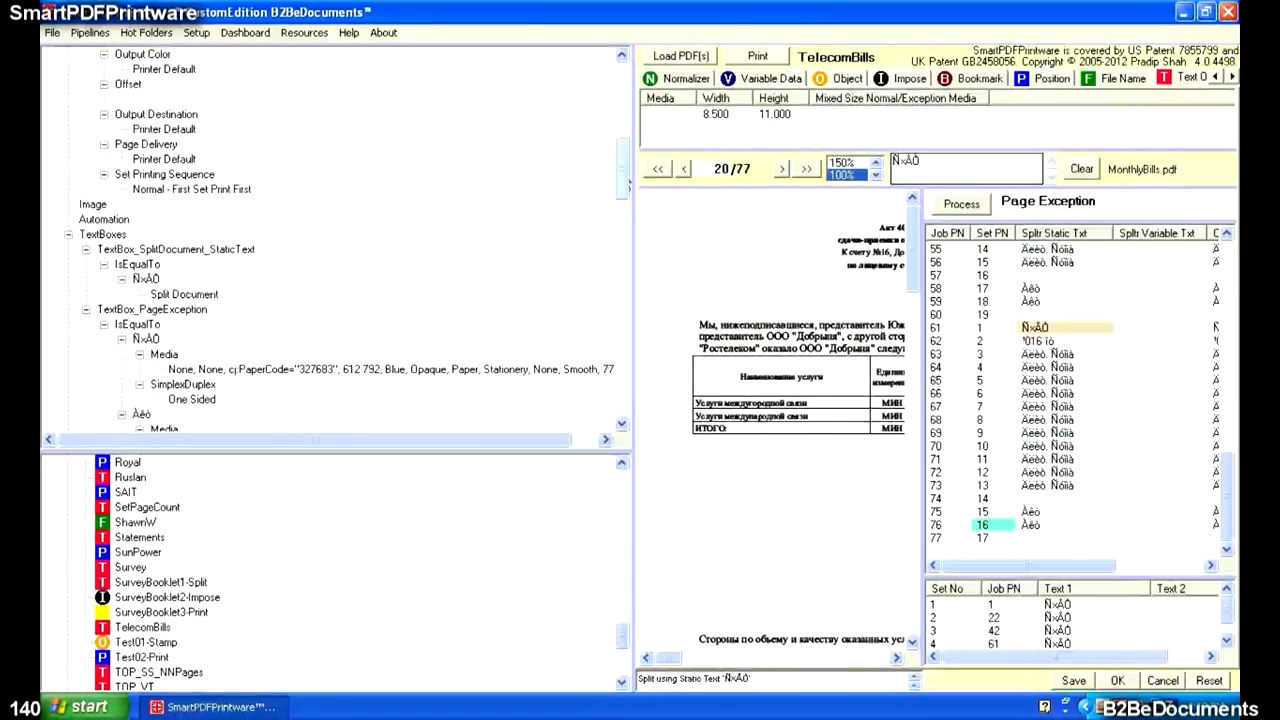
pyautogui.click(125, 219)
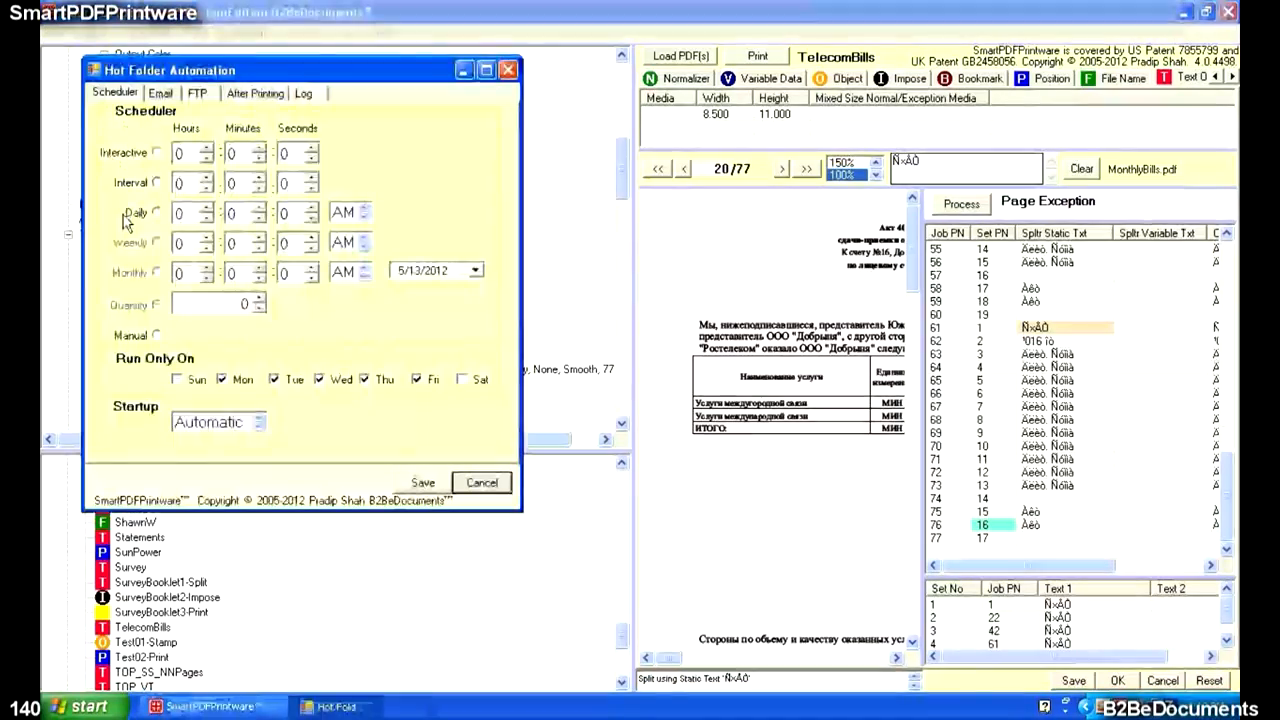
pyautogui.click(157, 336)
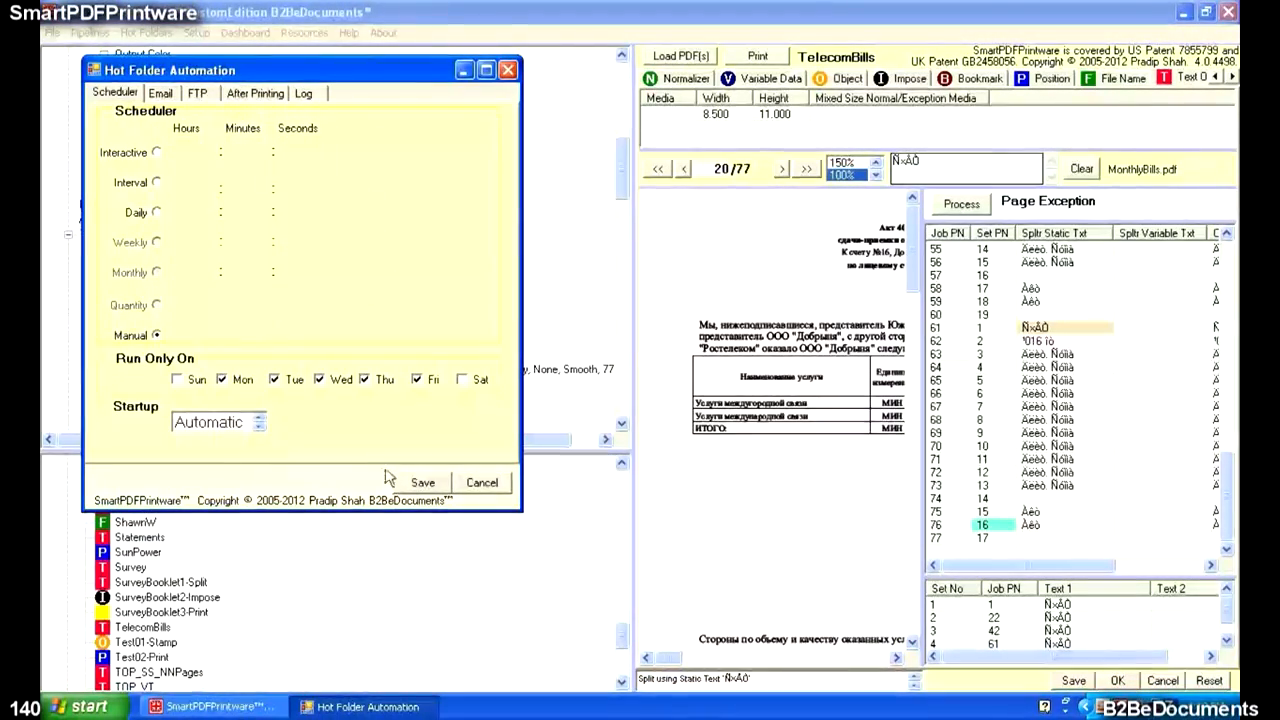
pyautogui.click(423, 482)
# Review the static-text split rule and the media and sides settings of both page exception rules in the TelecomBills job tree.
pyautogui.moveTo(628, 187); pyautogui.dragTo(726, 249)
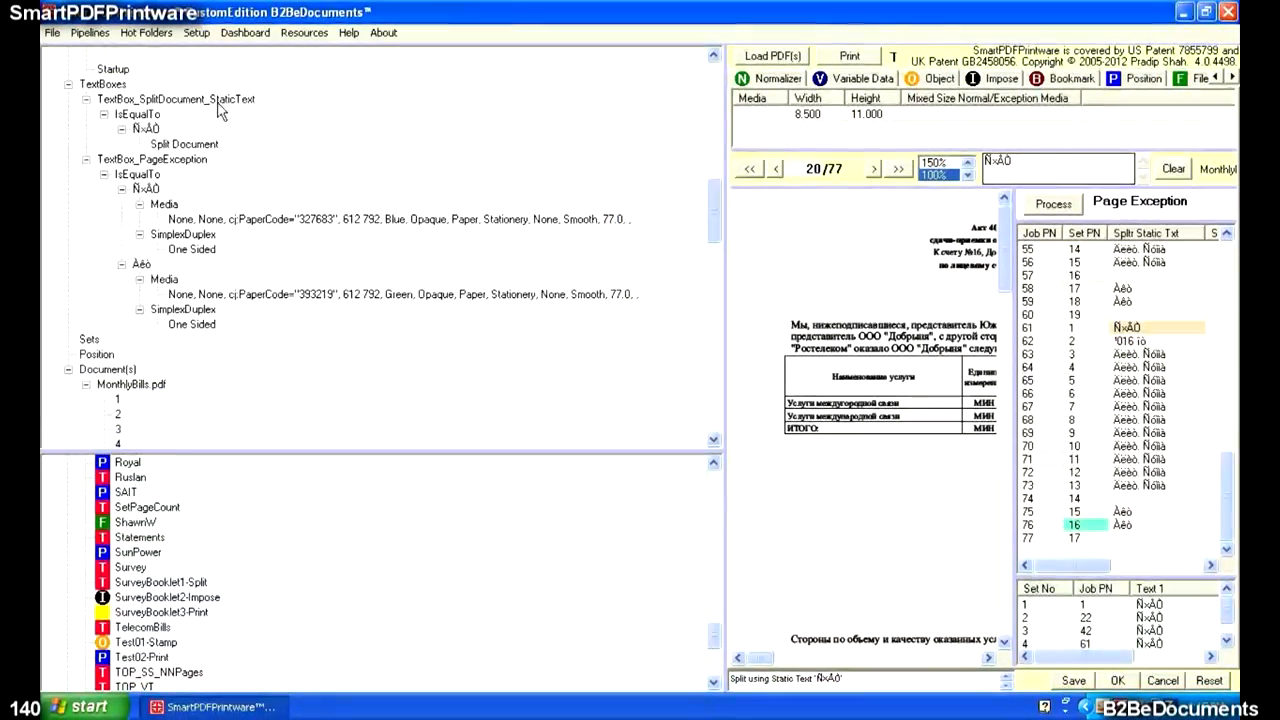
pyautogui.click(148, 116)
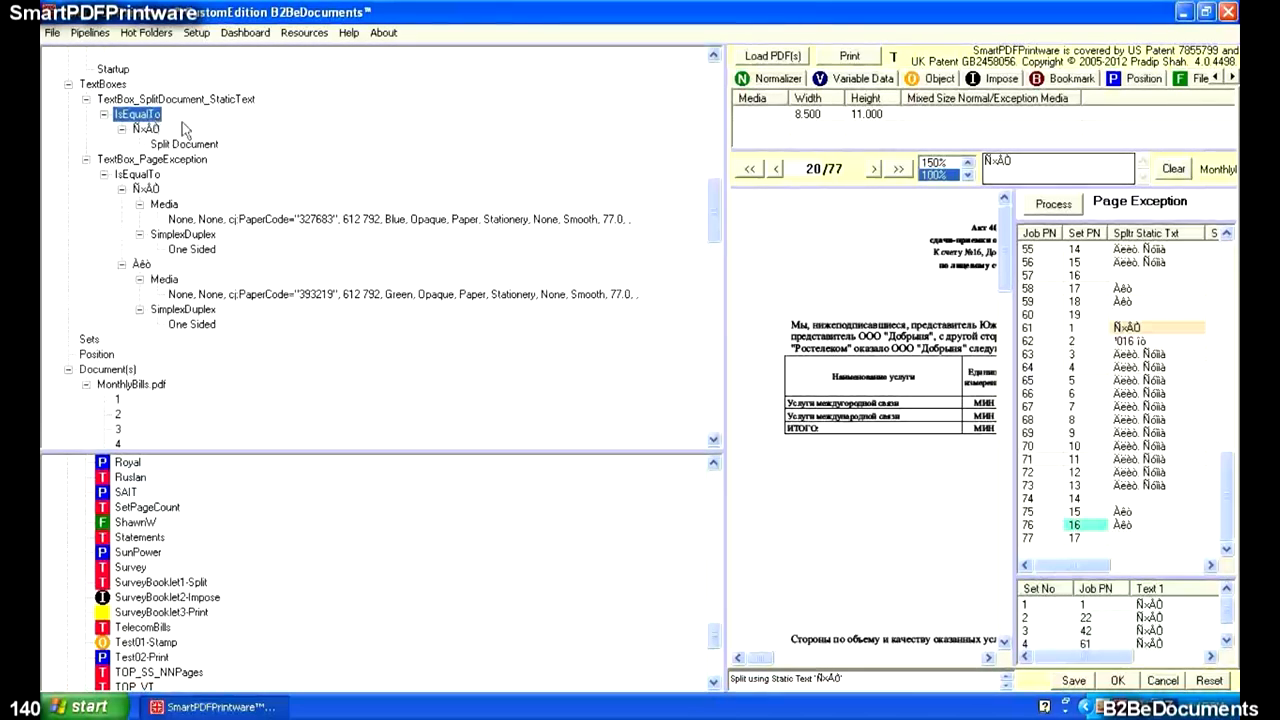
pyautogui.click(148, 130)
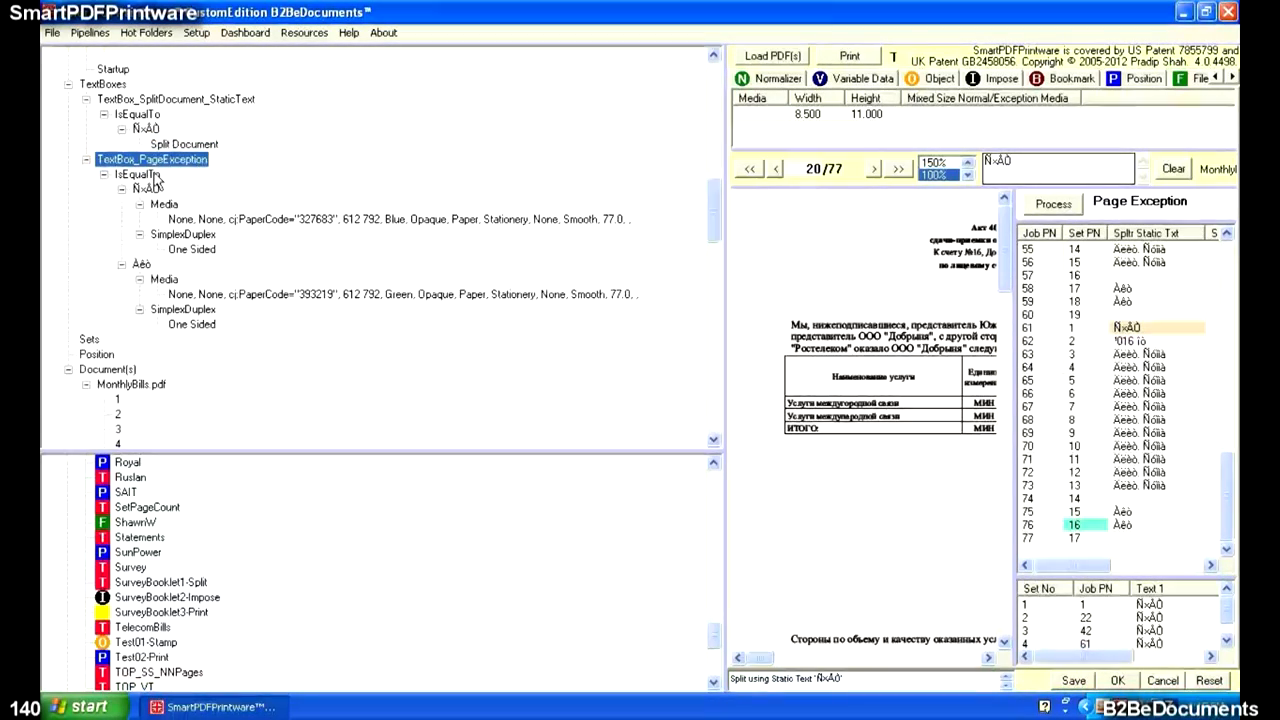
pyautogui.click(152, 175)
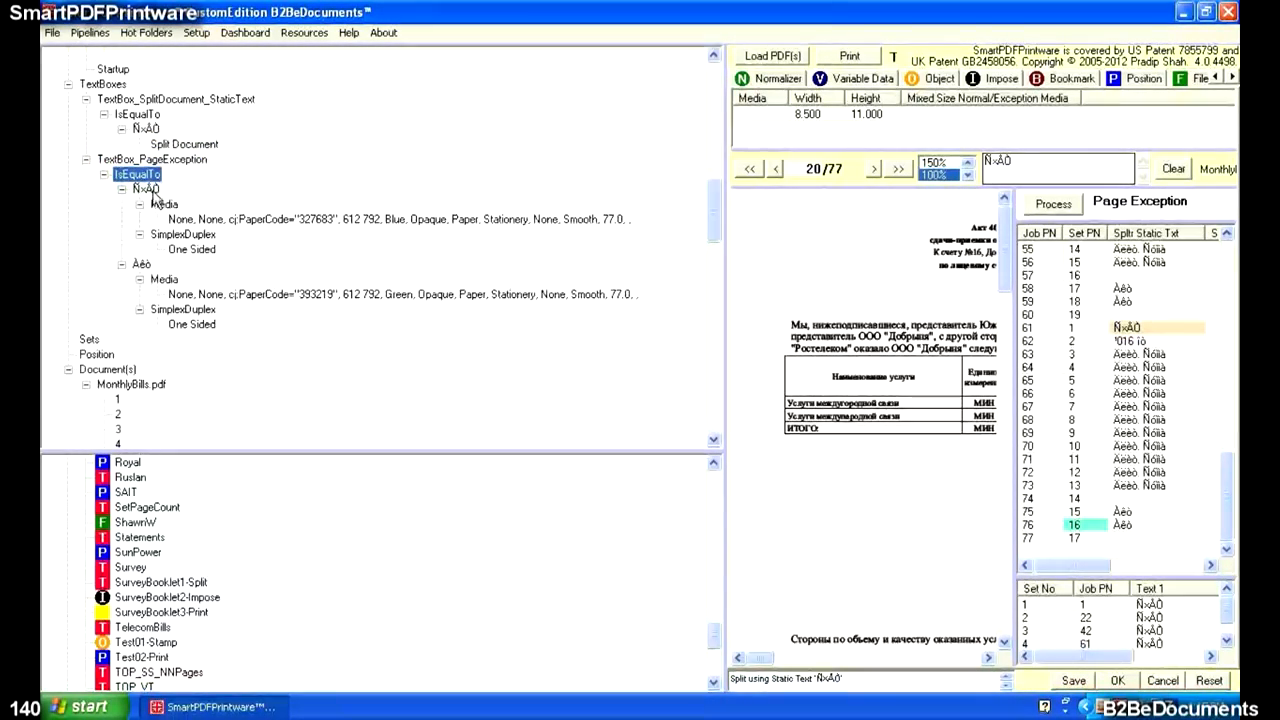
pyautogui.click(160, 204)
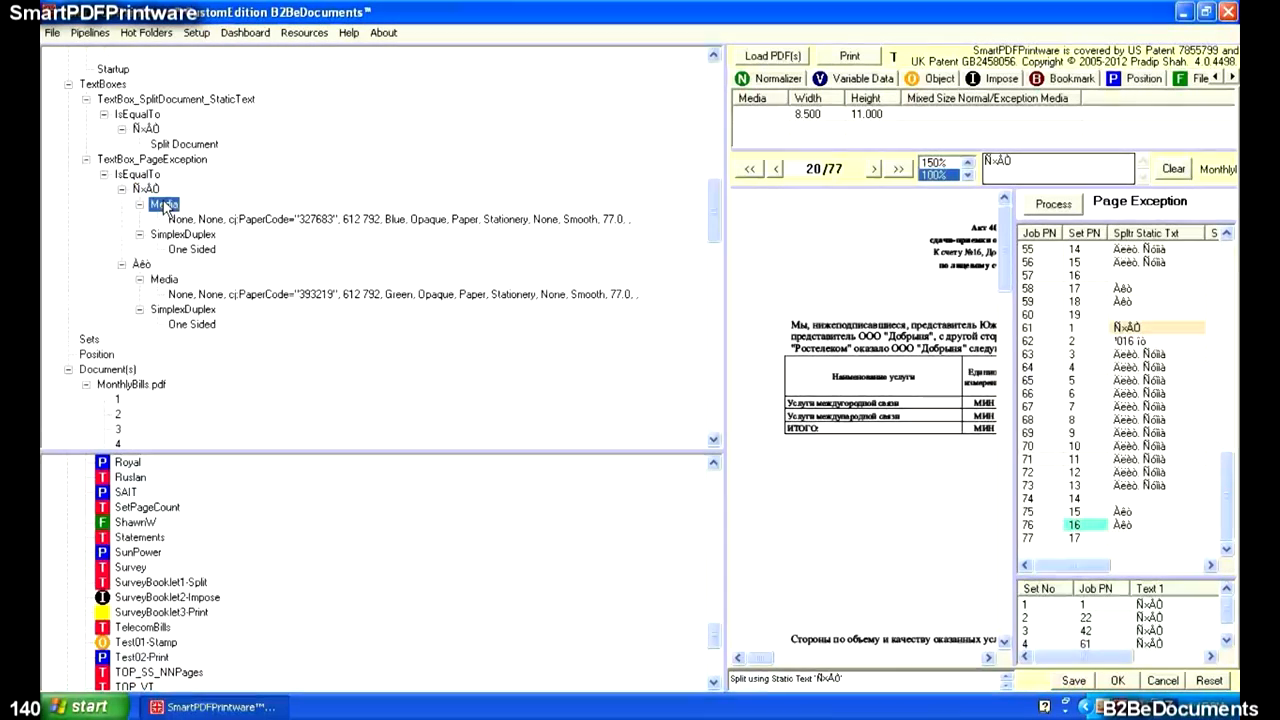
pyautogui.click(266, 217)
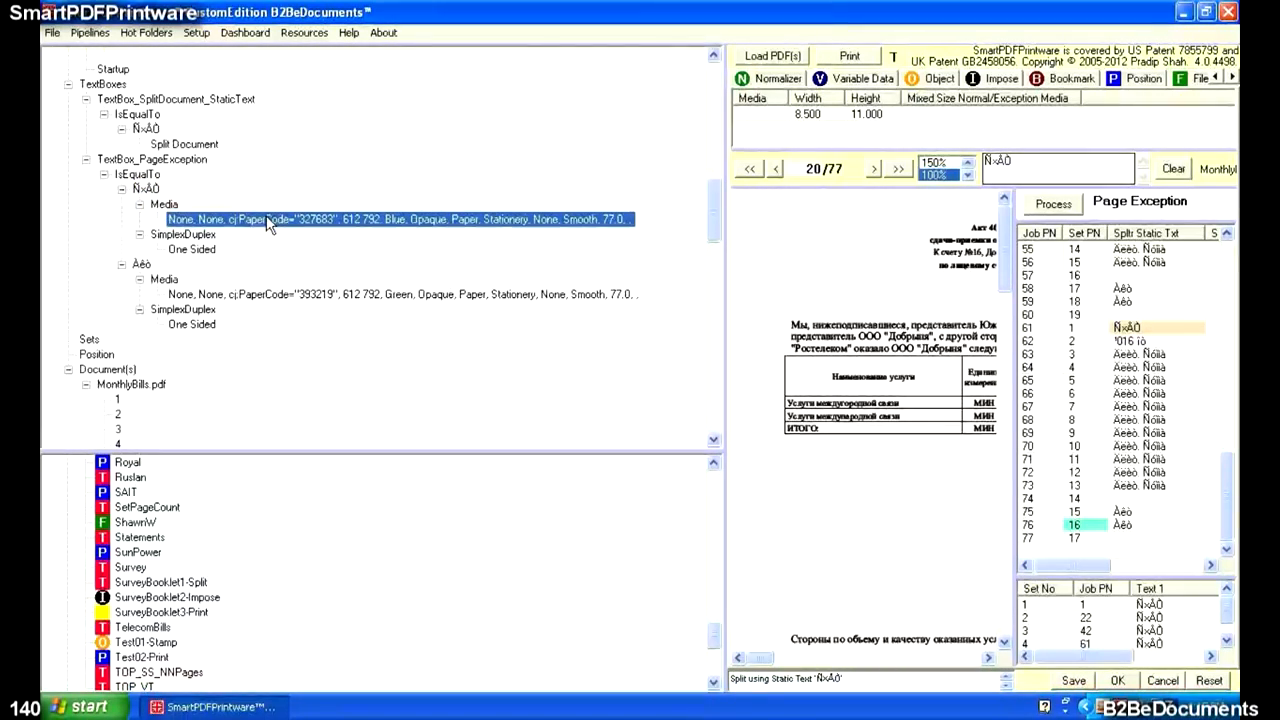
pyautogui.click(209, 236)
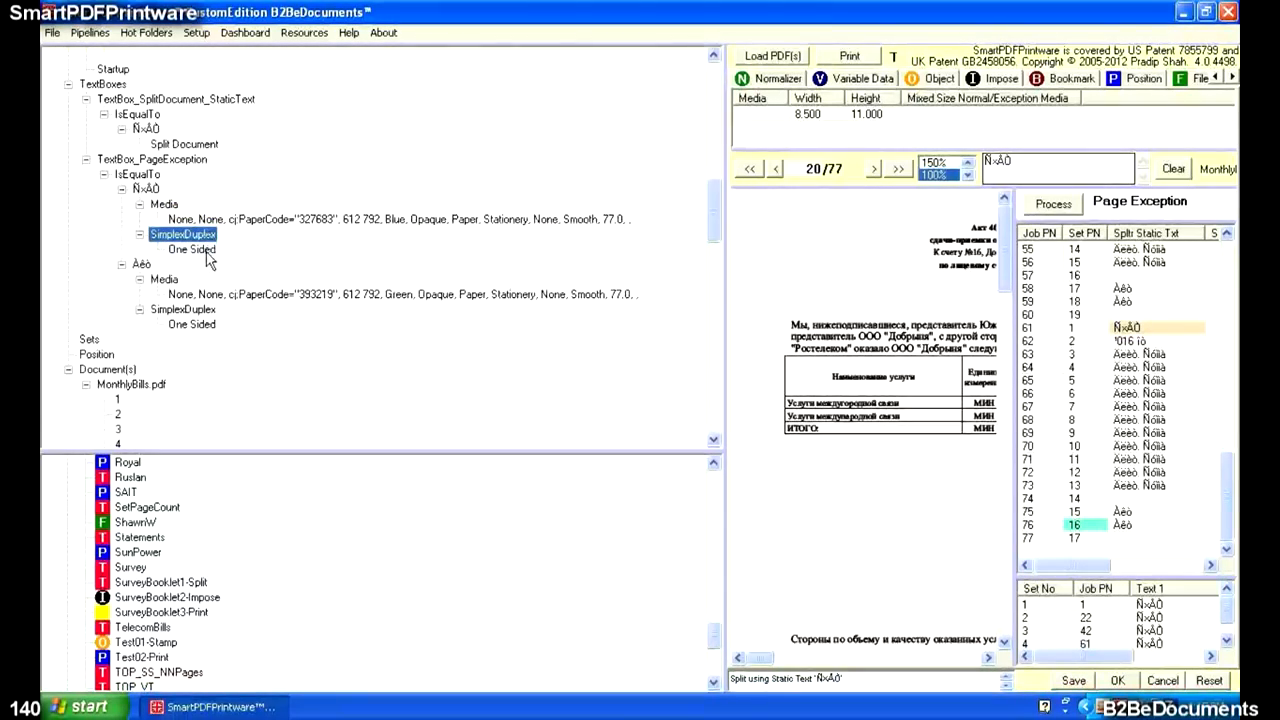
pyautogui.click(209, 259)
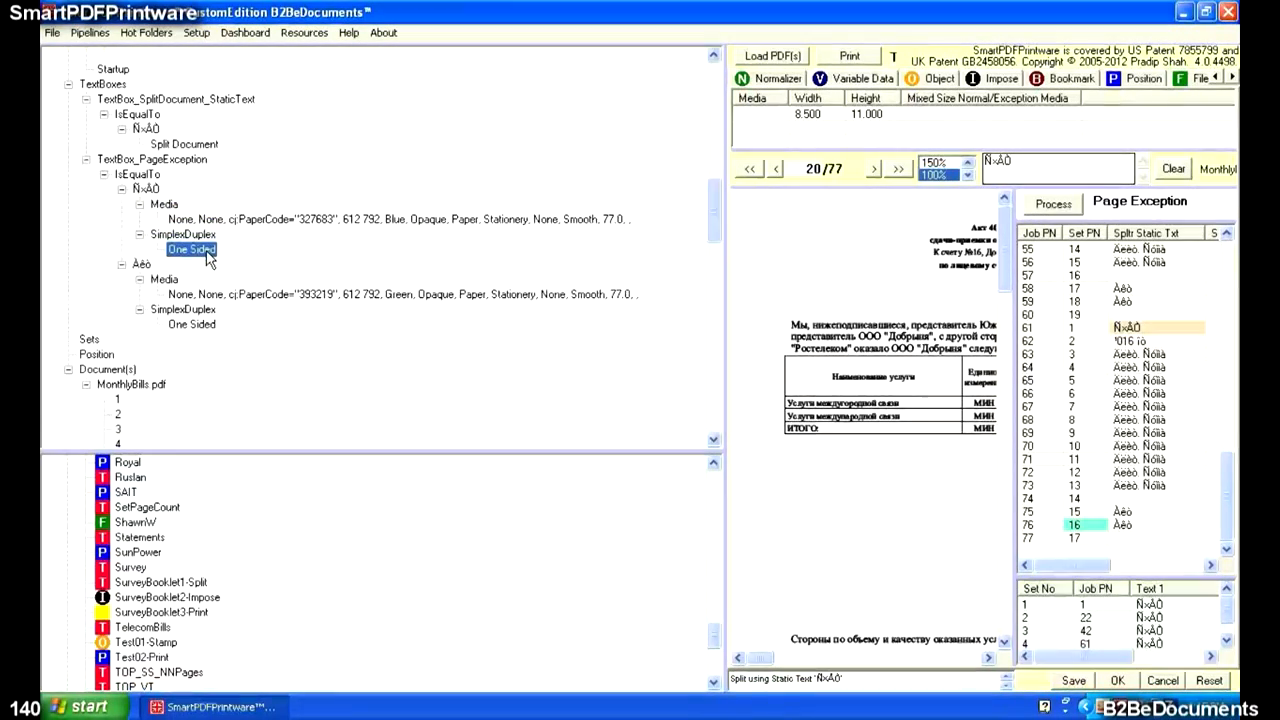
pyautogui.click(140, 265)
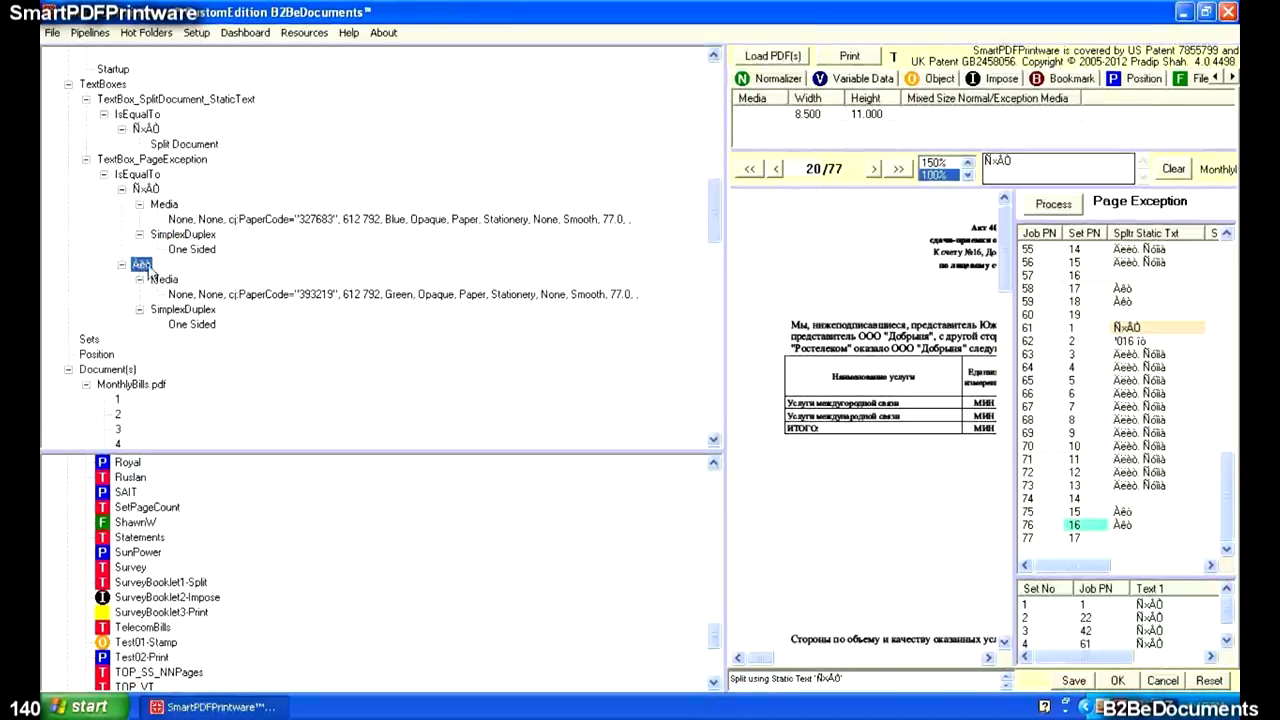
pyautogui.click(255, 294)
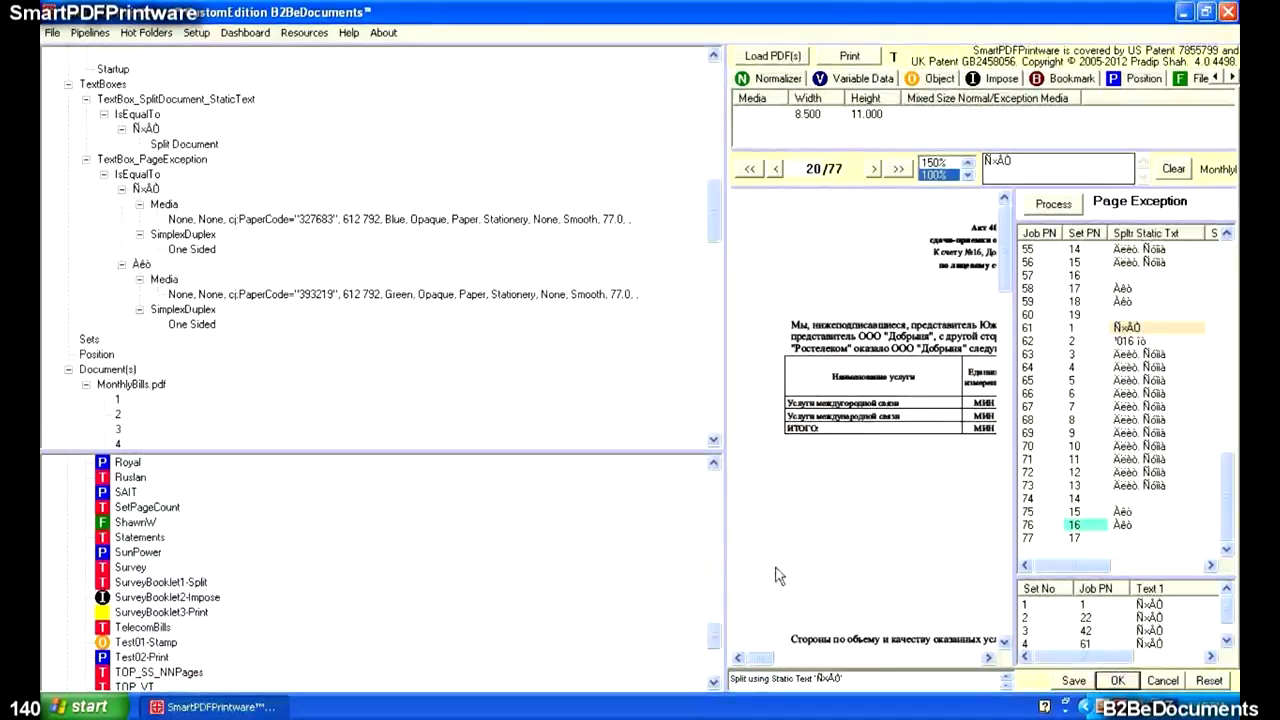
# Print the Bills job to the Canon imageRUNNER ADVANCE 8105 V2 and close the Print and Finish window.
pyautogui.moveTo(724, 557); pyautogui.dragTo(296, 498)
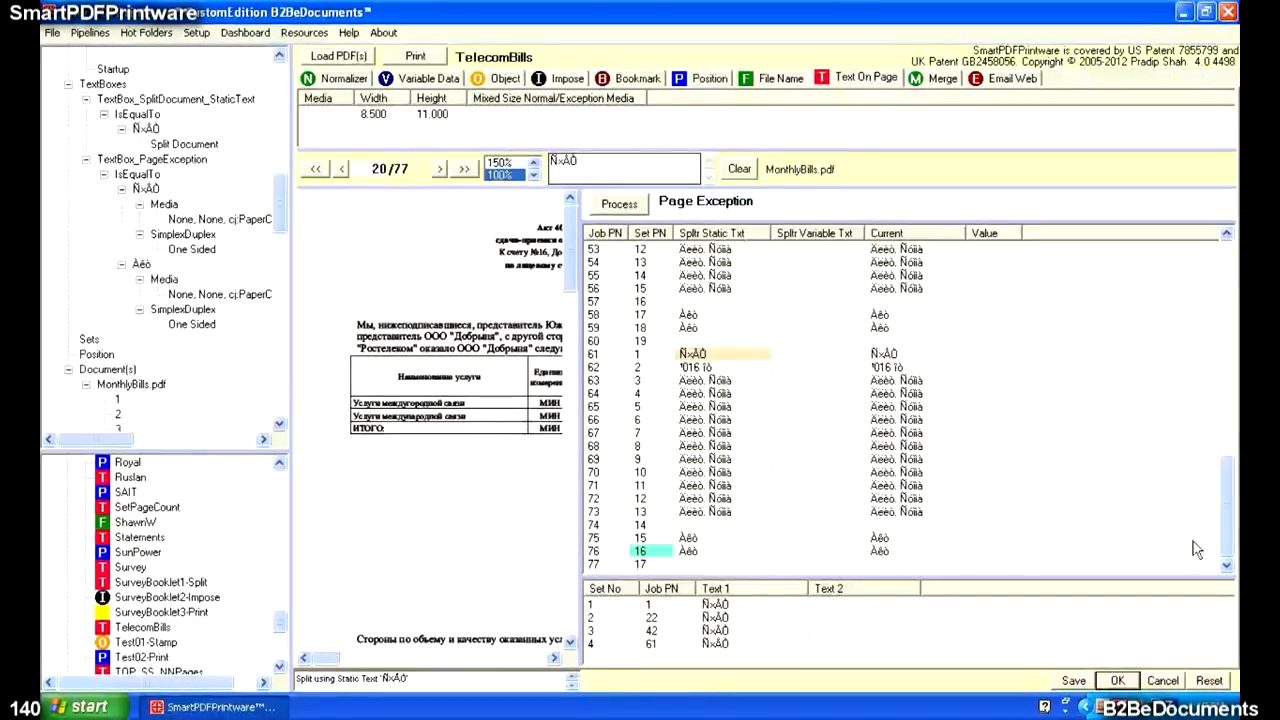
pyautogui.moveTo(1228, 500); pyautogui.dragTo(1236, 322)
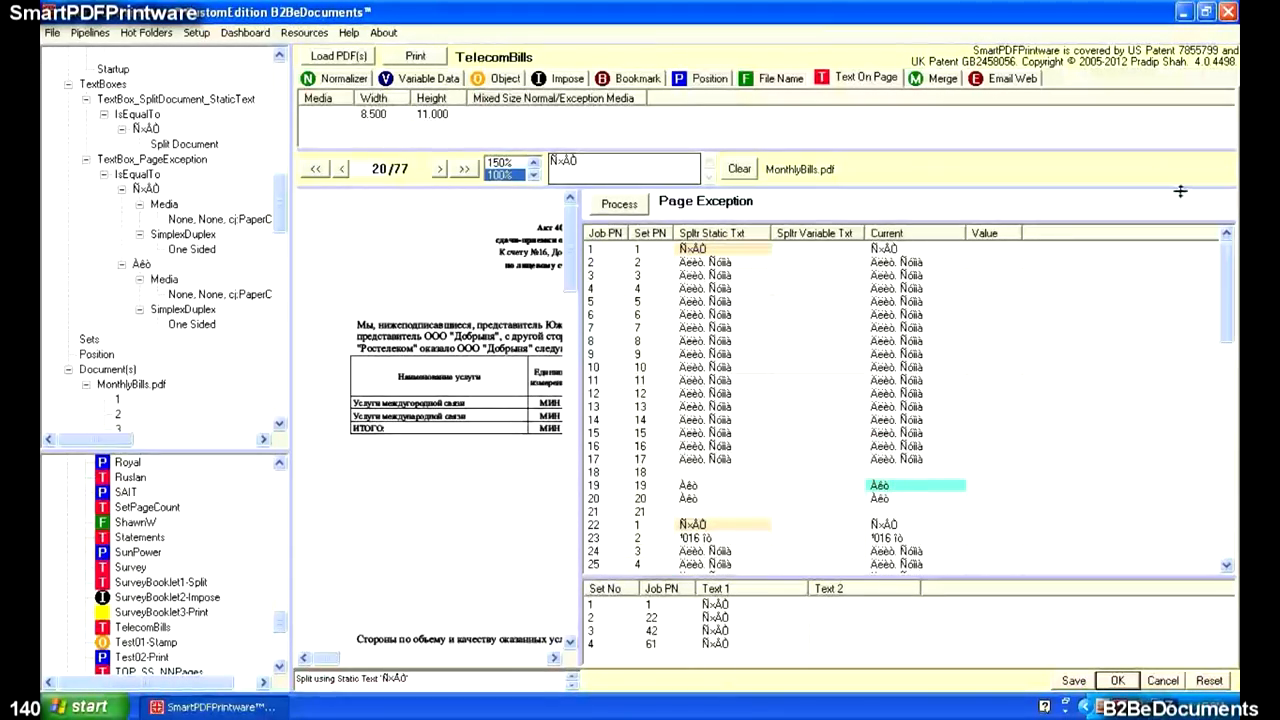
pyautogui.click(415, 56)
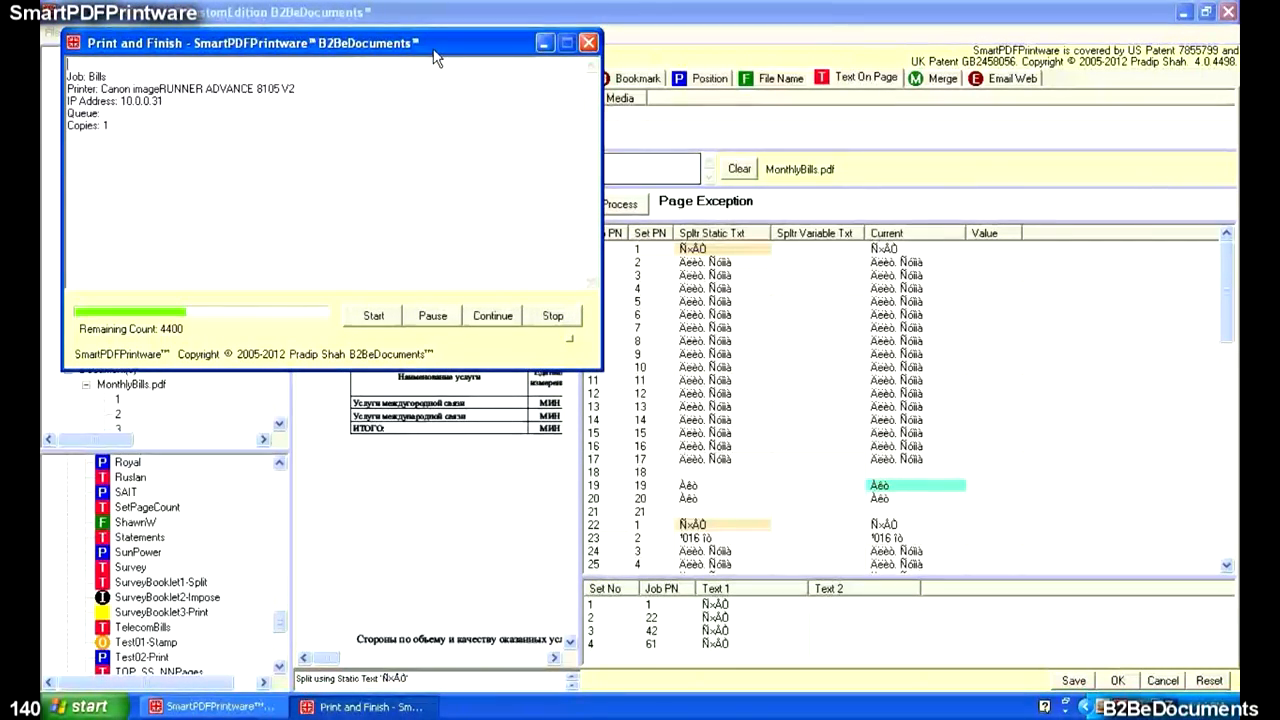
pyautogui.click(380, 316)
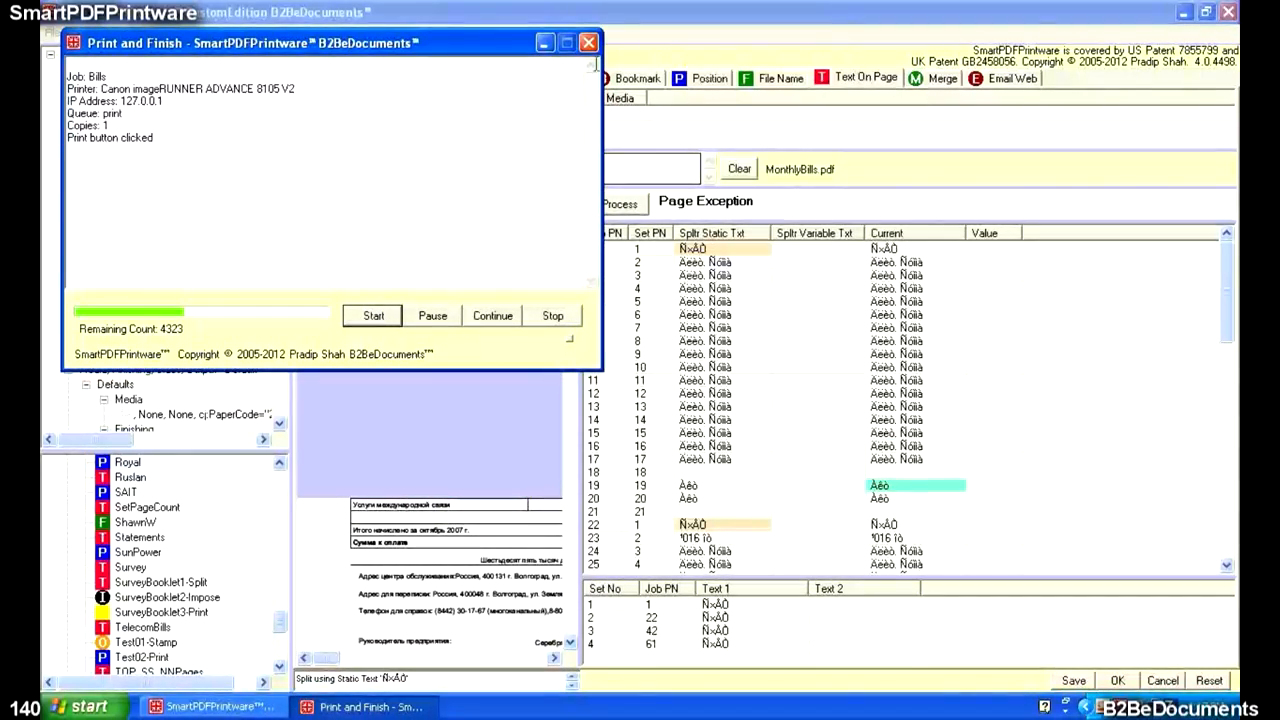
pyautogui.click(588, 43)
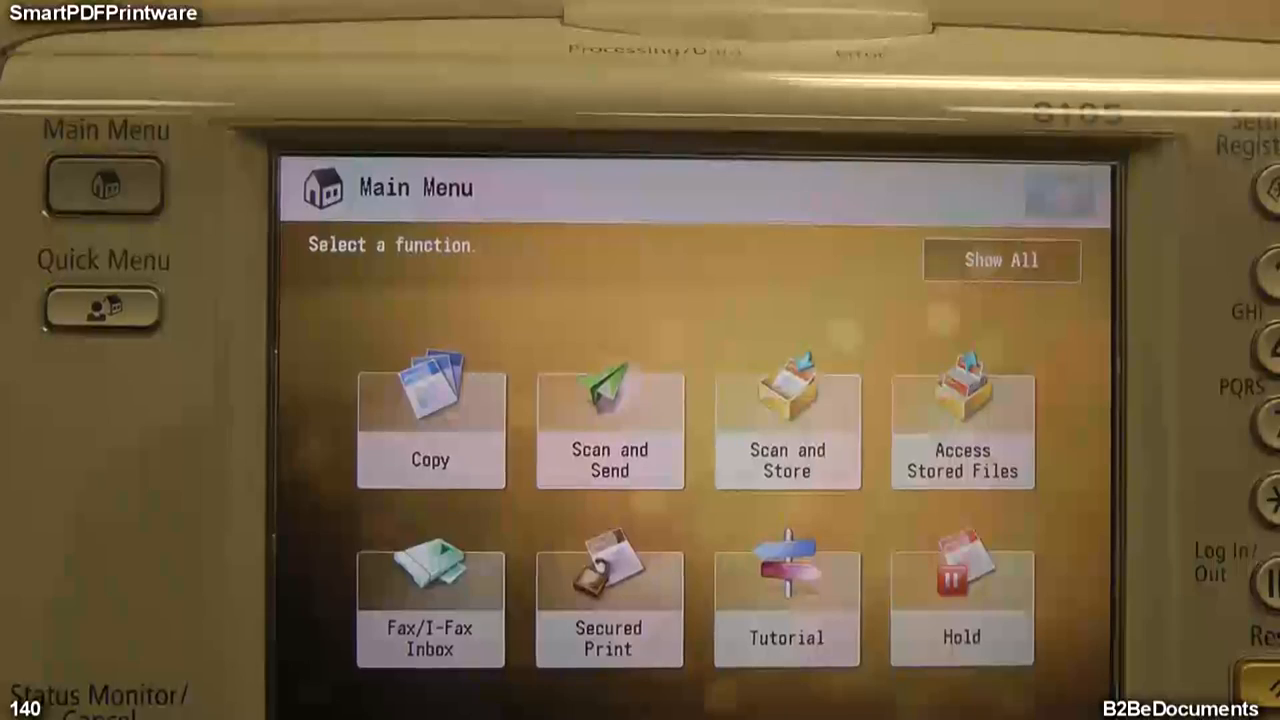
pyautogui.click(960, 600)
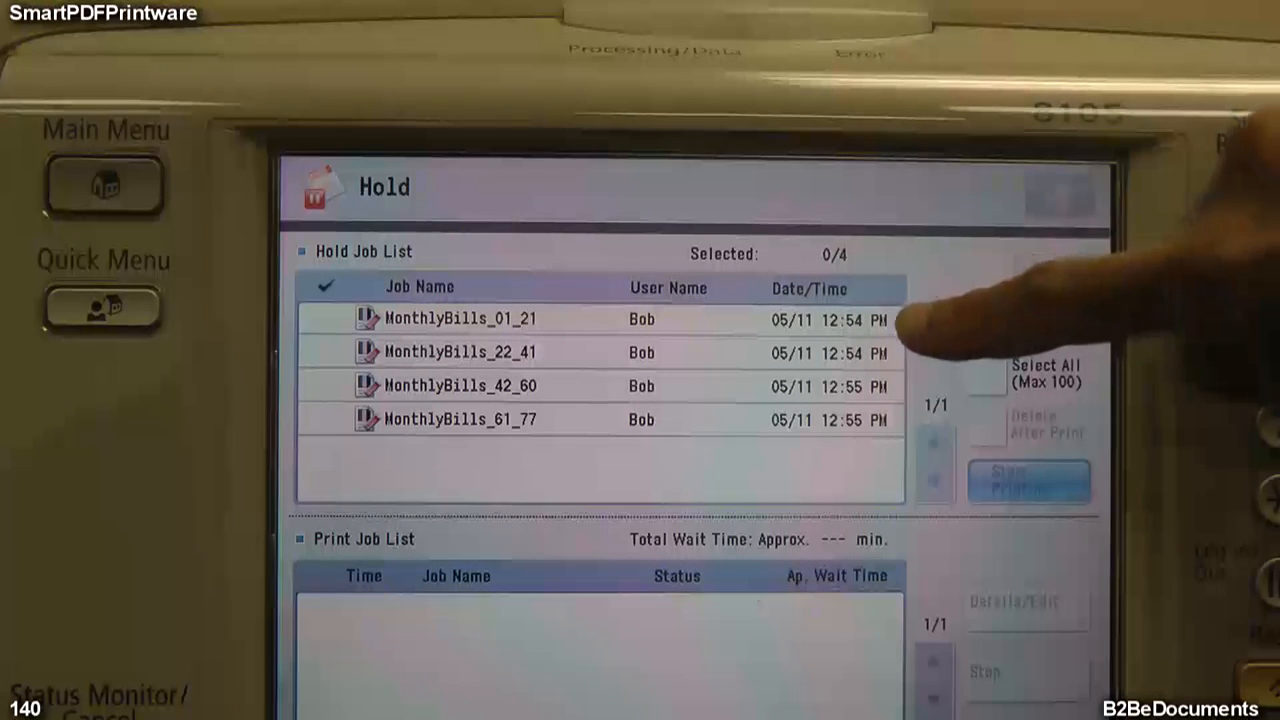
pyautogui.click(880, 322)
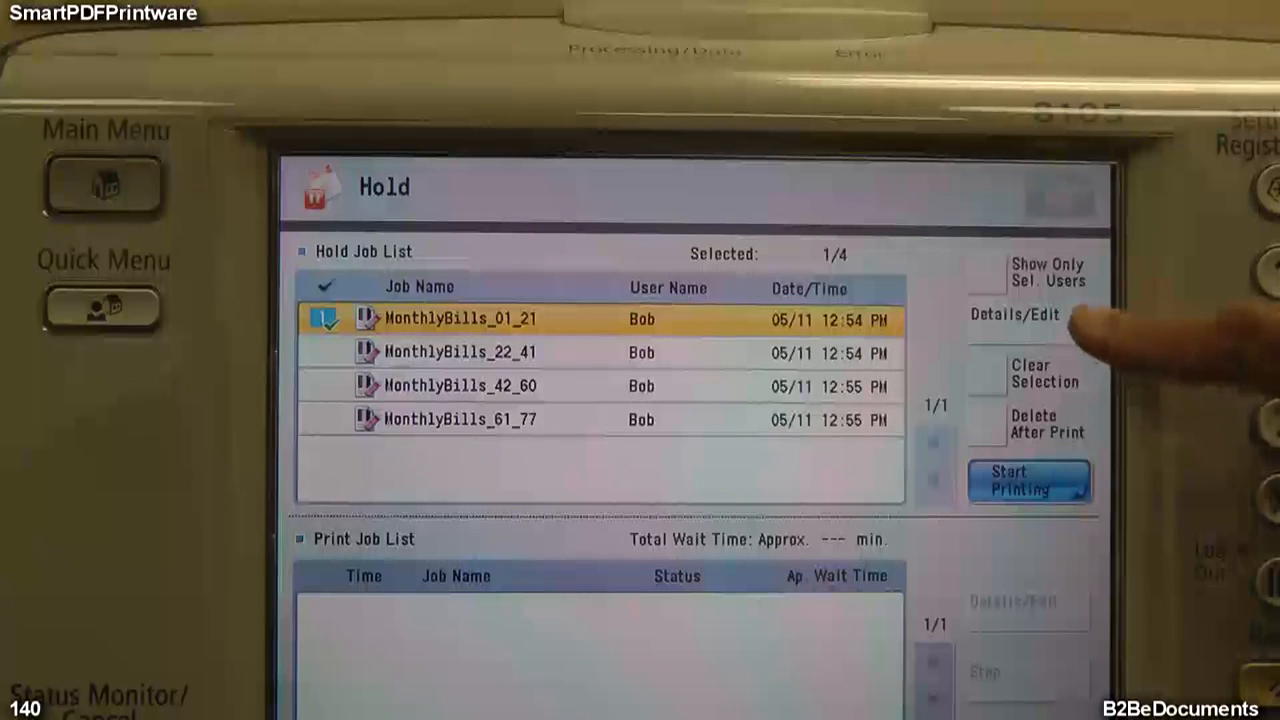
pyautogui.click(1015, 315)
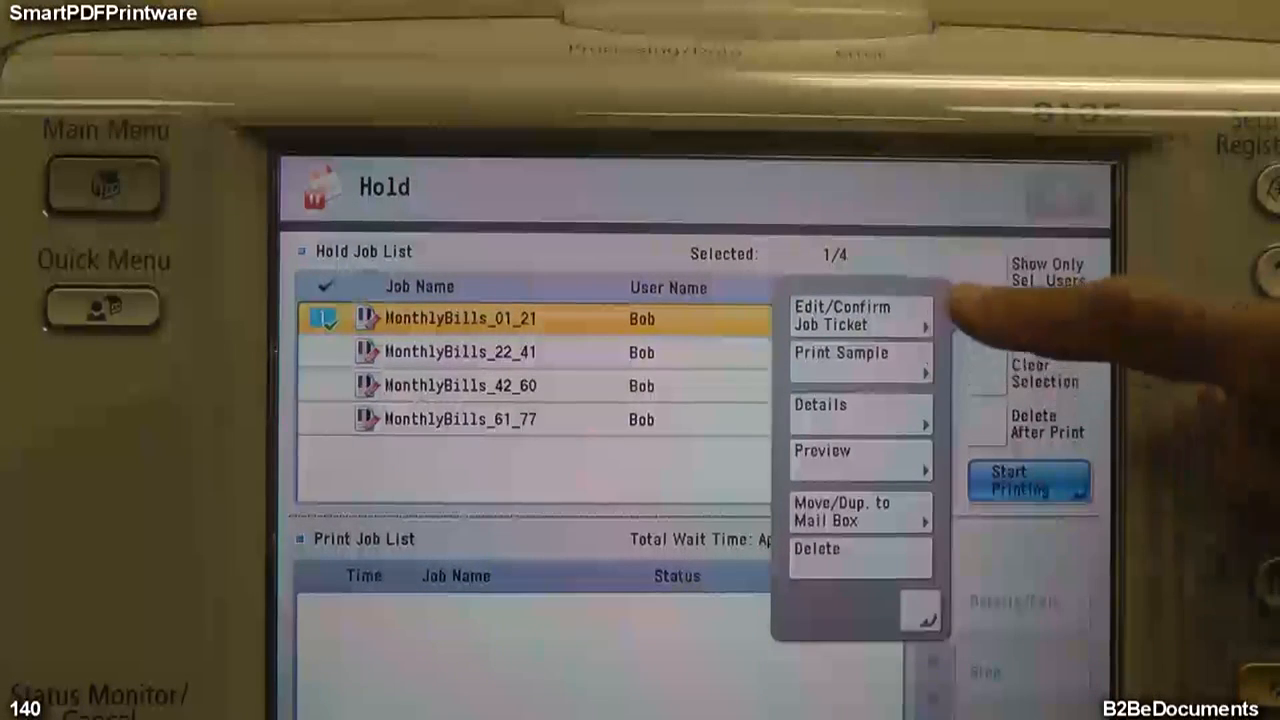
pyautogui.click(858, 318)
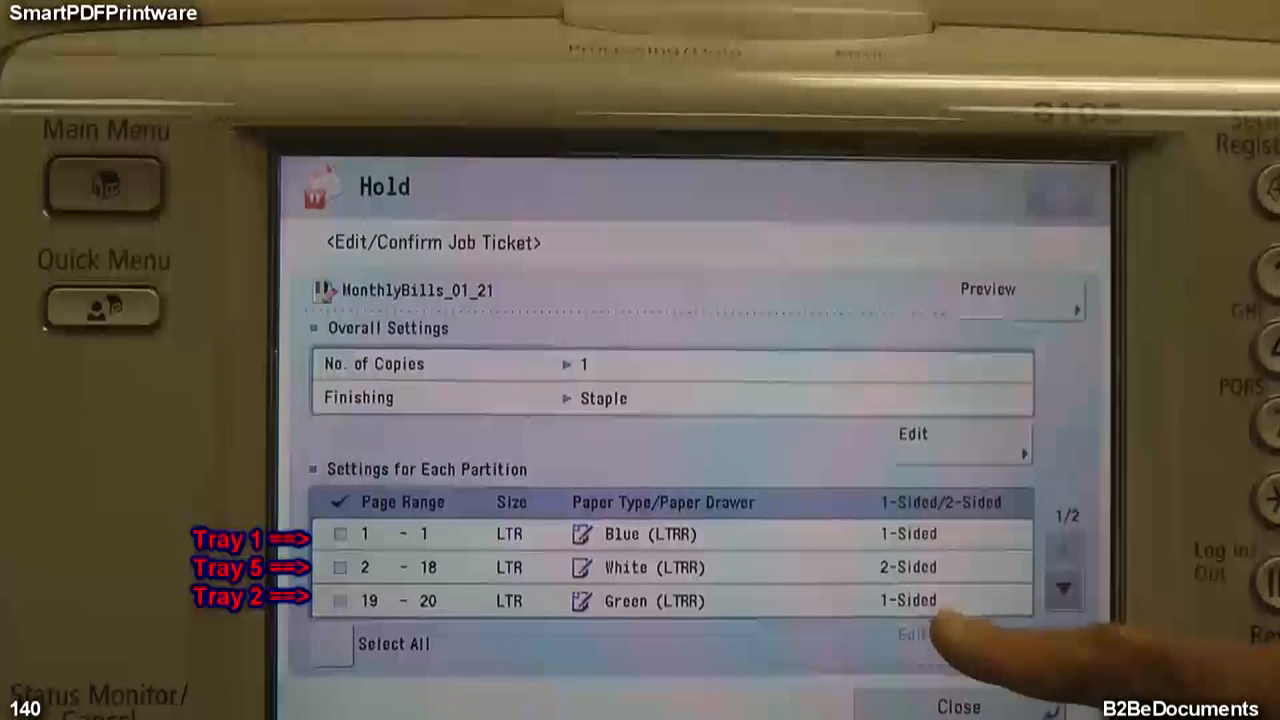
pyautogui.click(1063, 588)
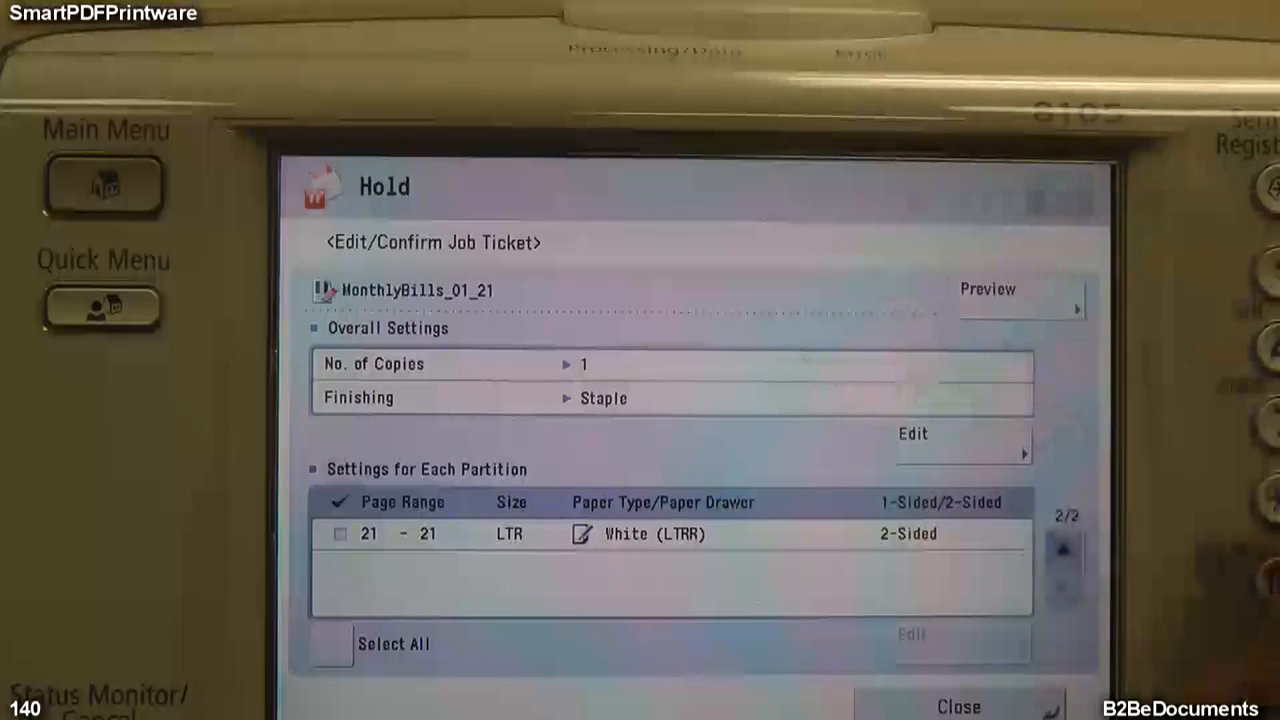
pyautogui.click(1010, 447)
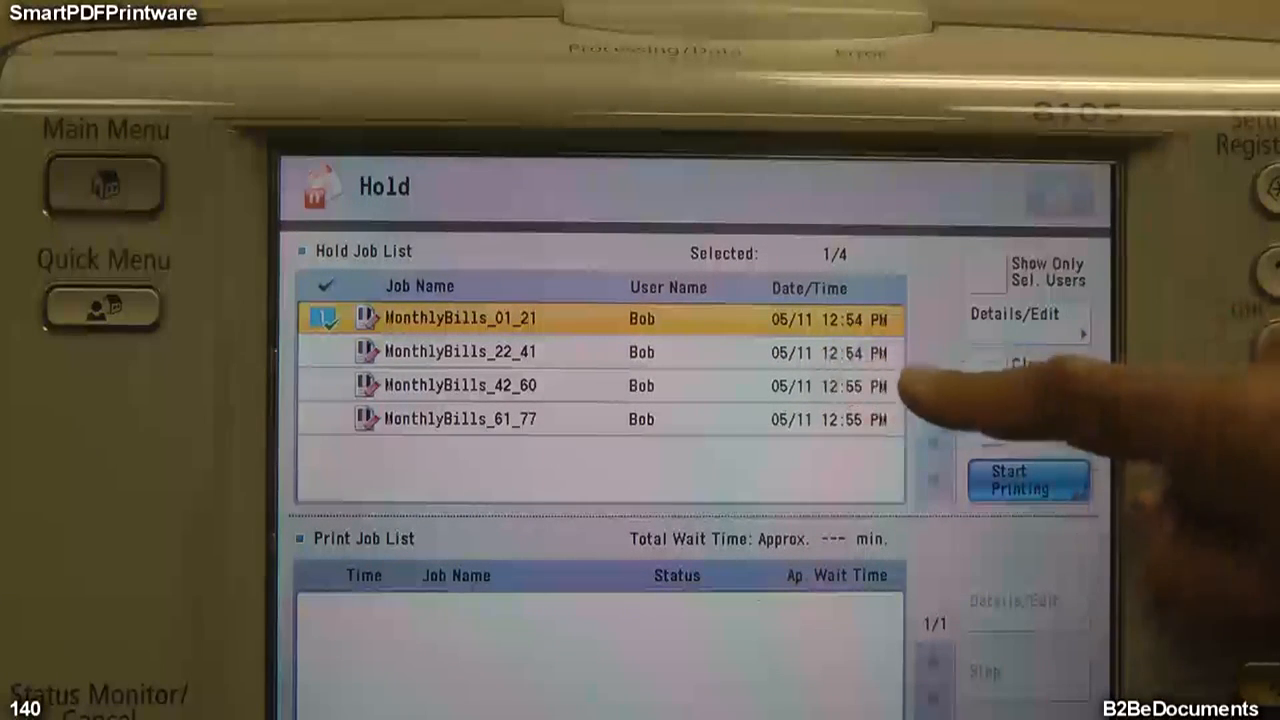
pyautogui.click(850, 352)
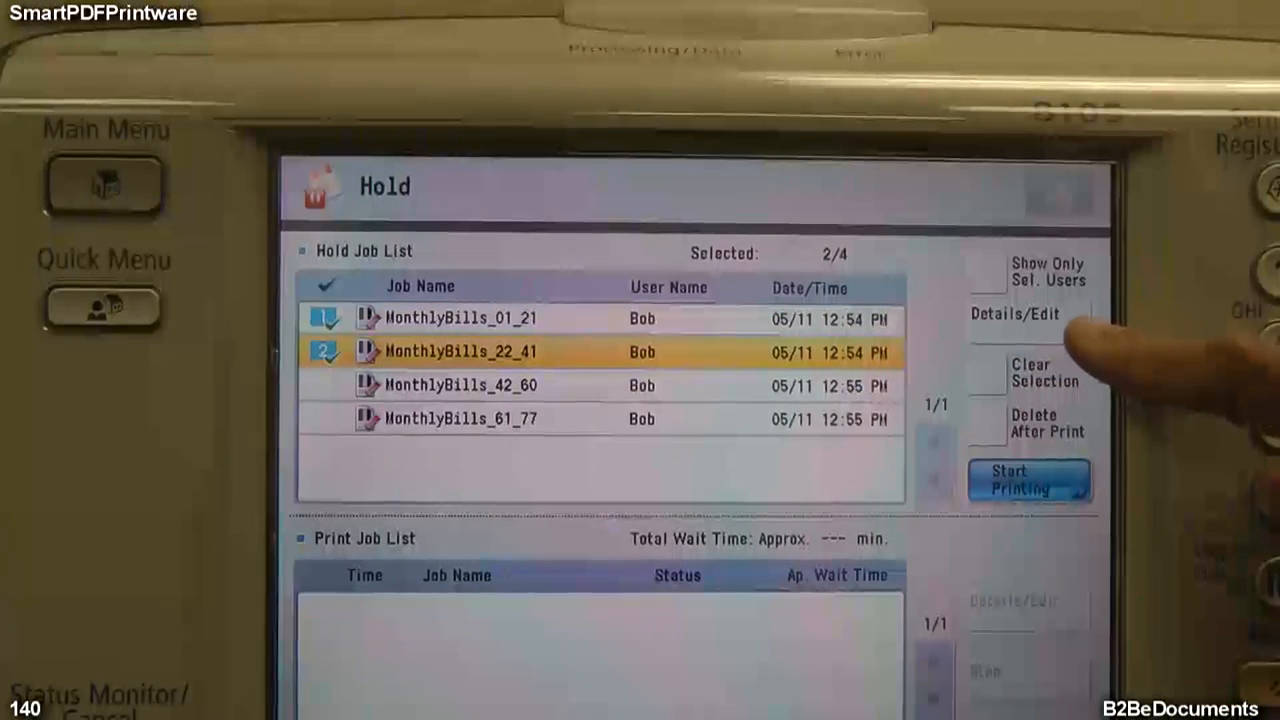
pyautogui.click(1028, 322)
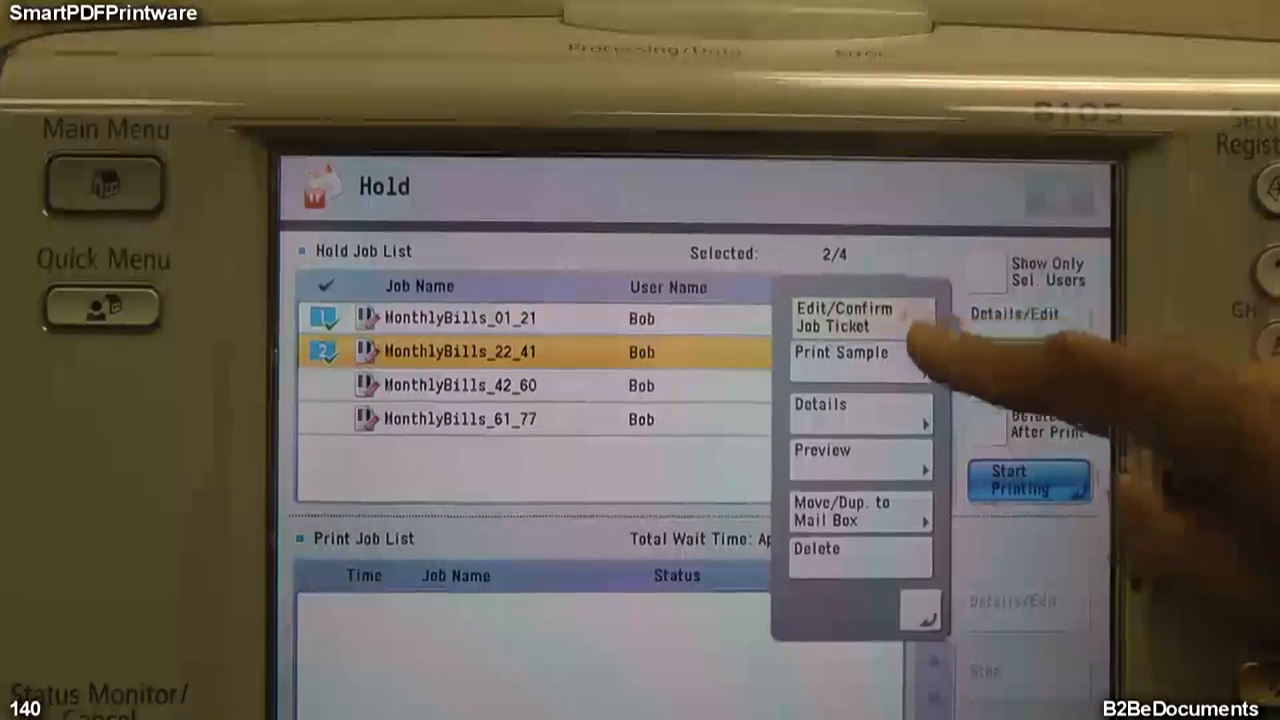
pyautogui.click(890, 316)
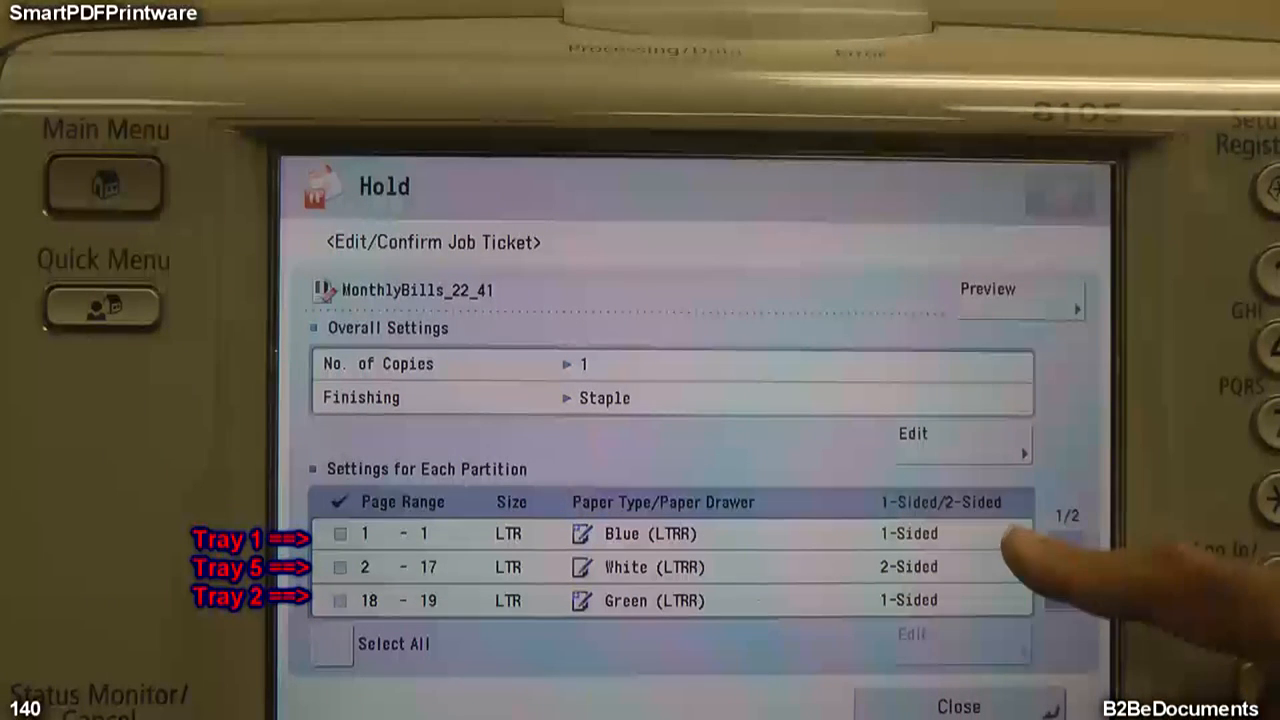
pyautogui.click(958, 706)
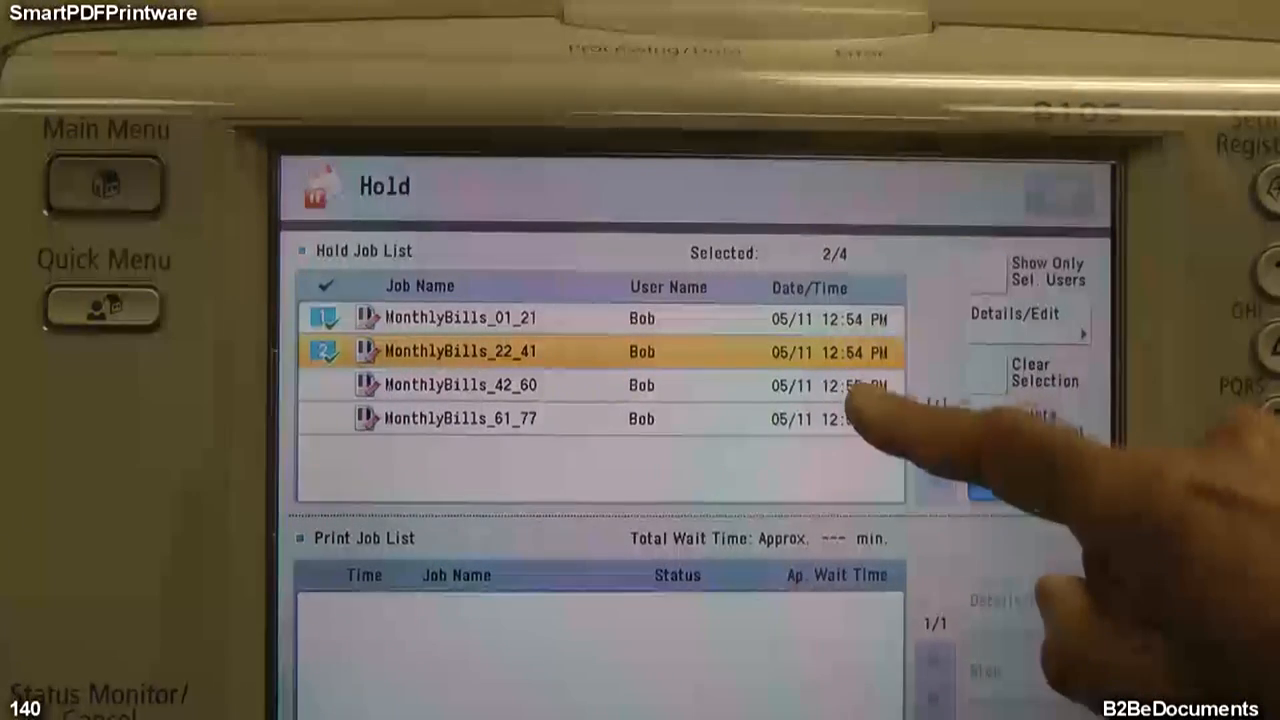
pyautogui.click(850, 388)
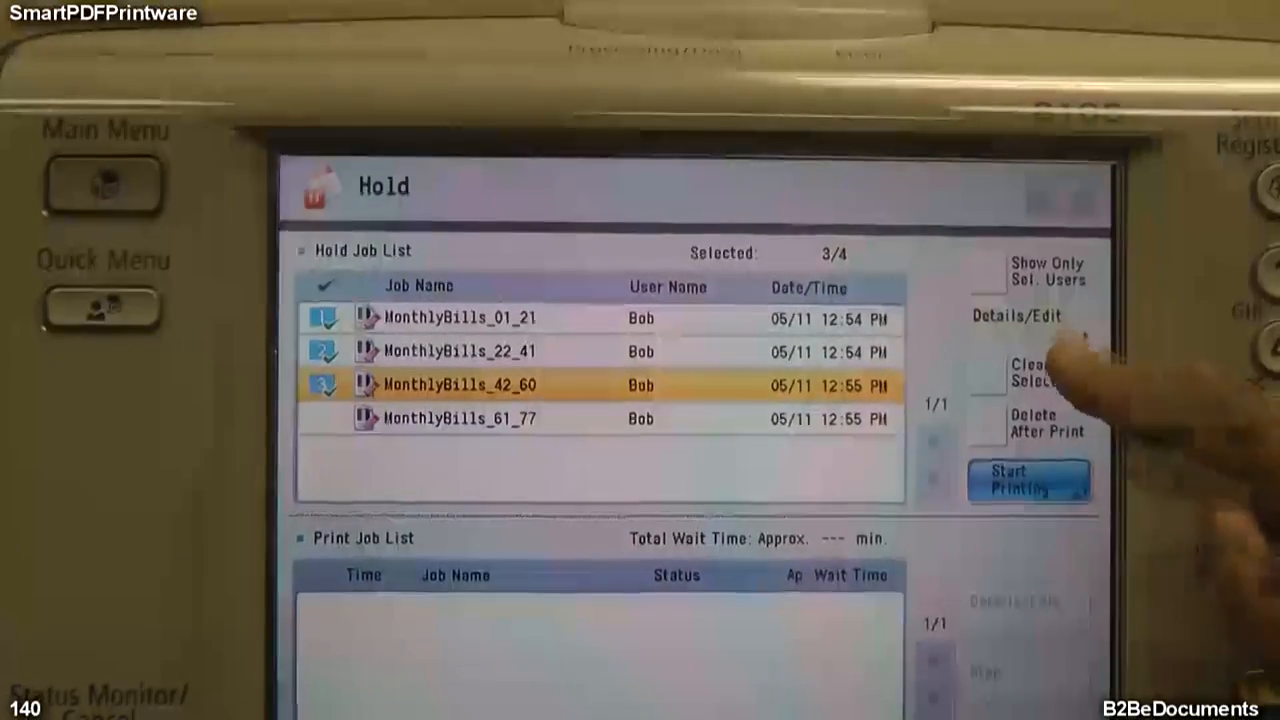
pyautogui.click(1035, 318)
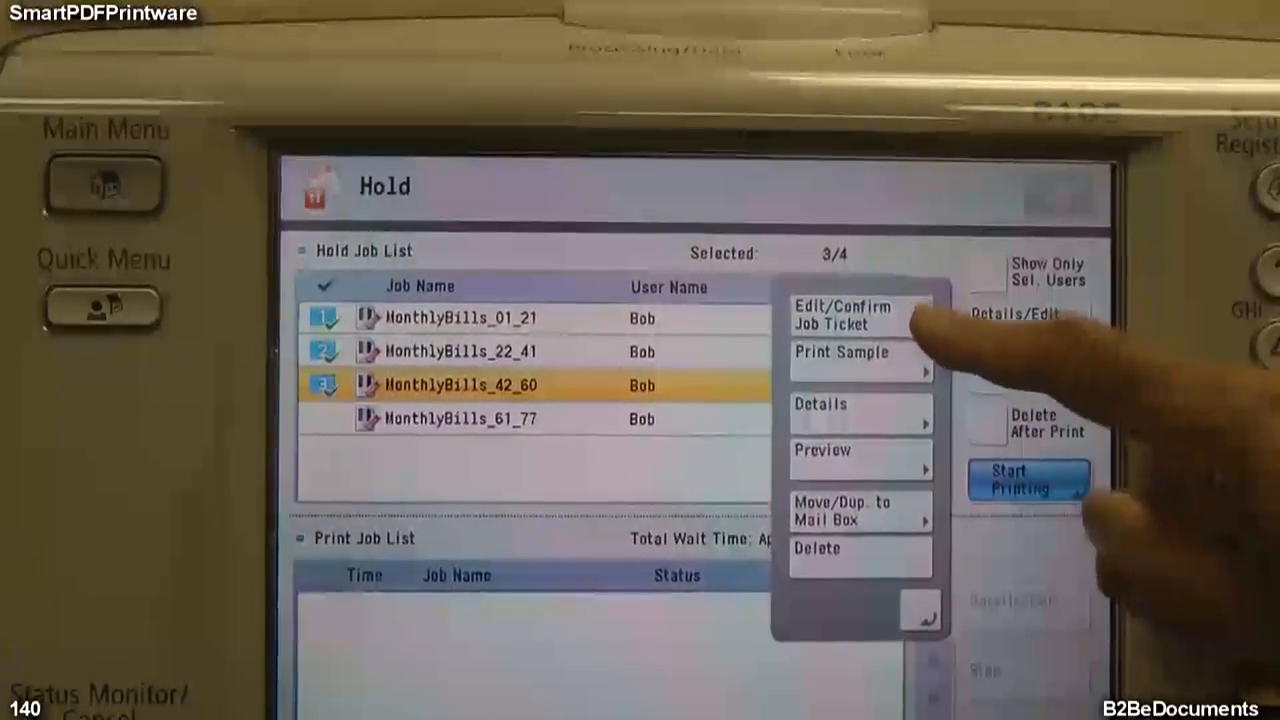
pyautogui.click(860, 315)
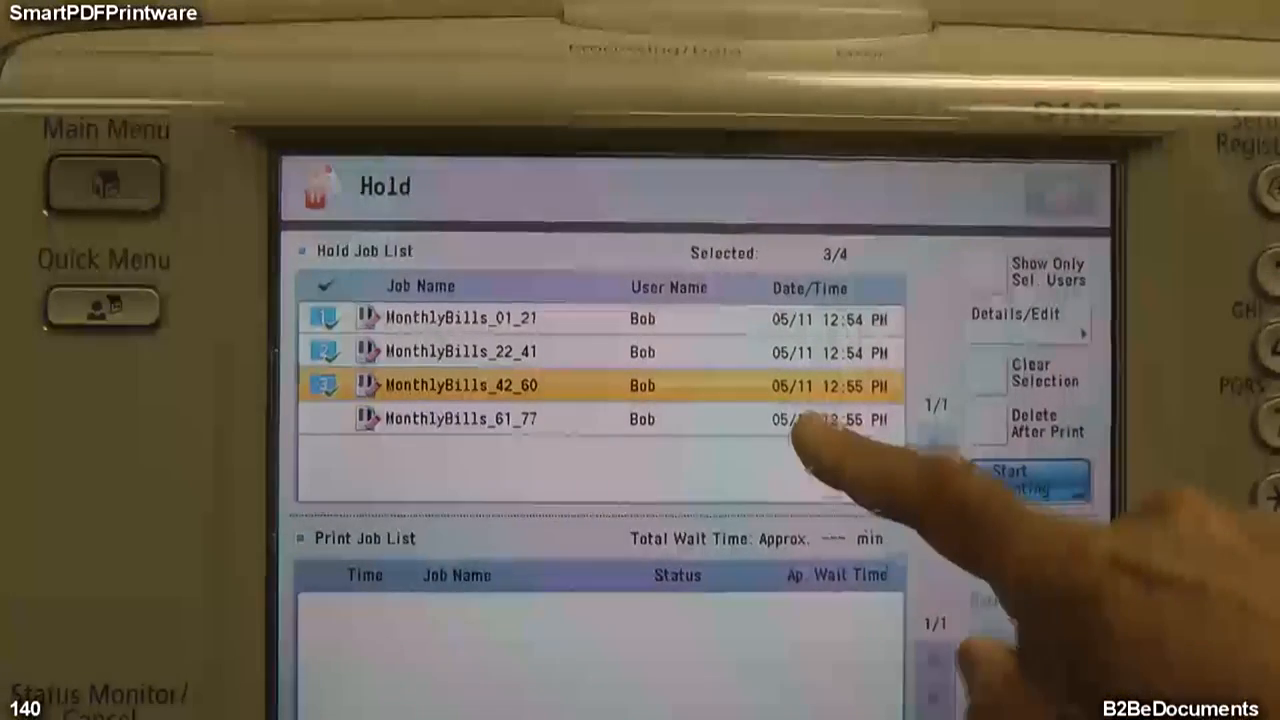
pyautogui.click(780, 418)
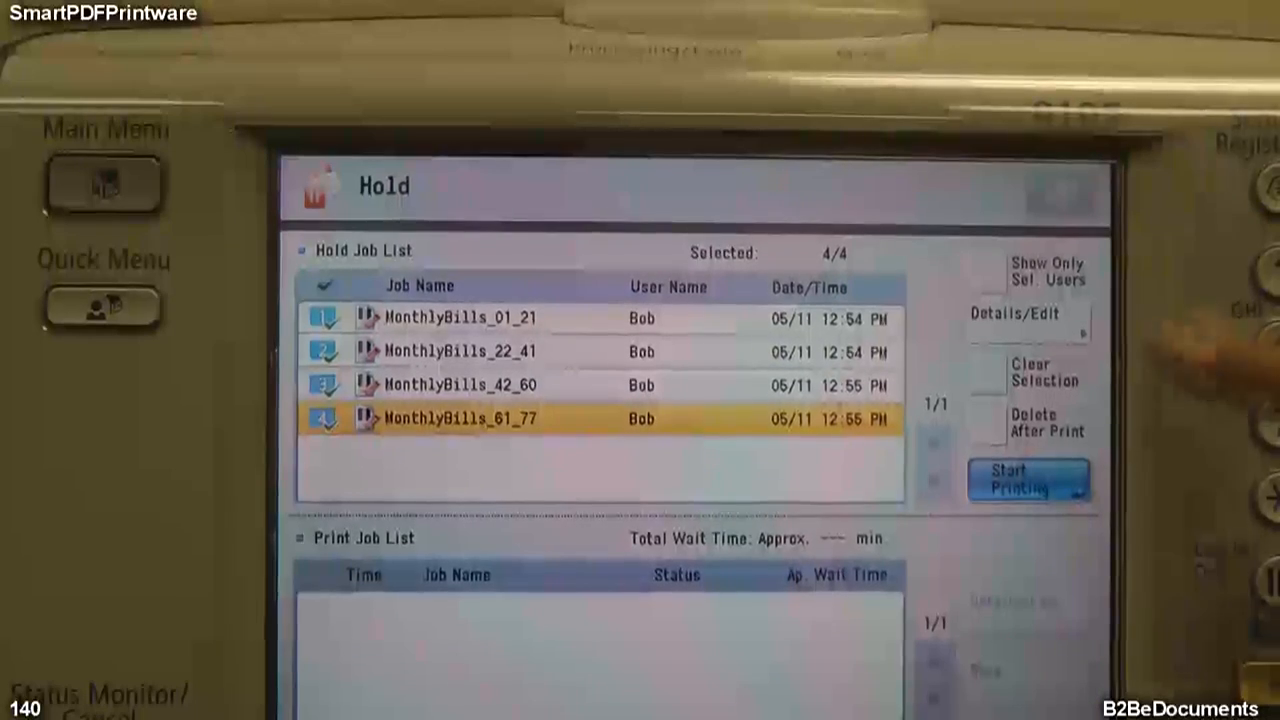
pyautogui.click(1025, 316)
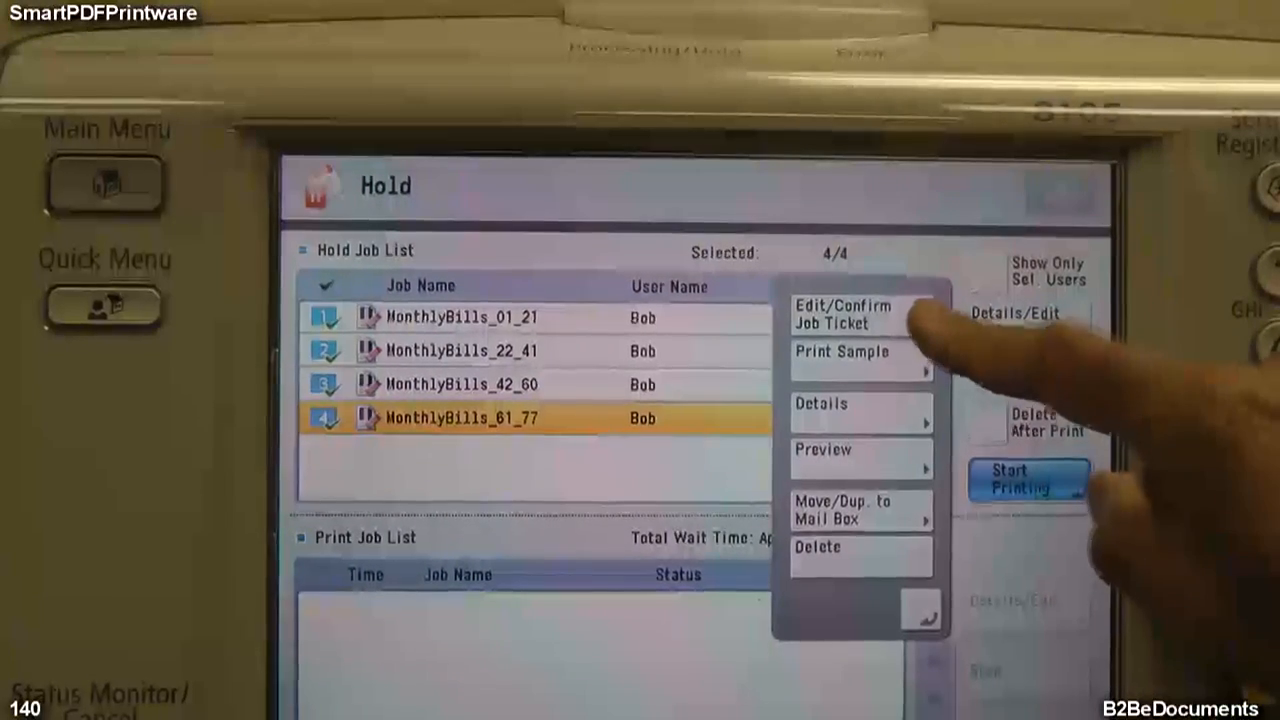
pyautogui.click(840, 314)
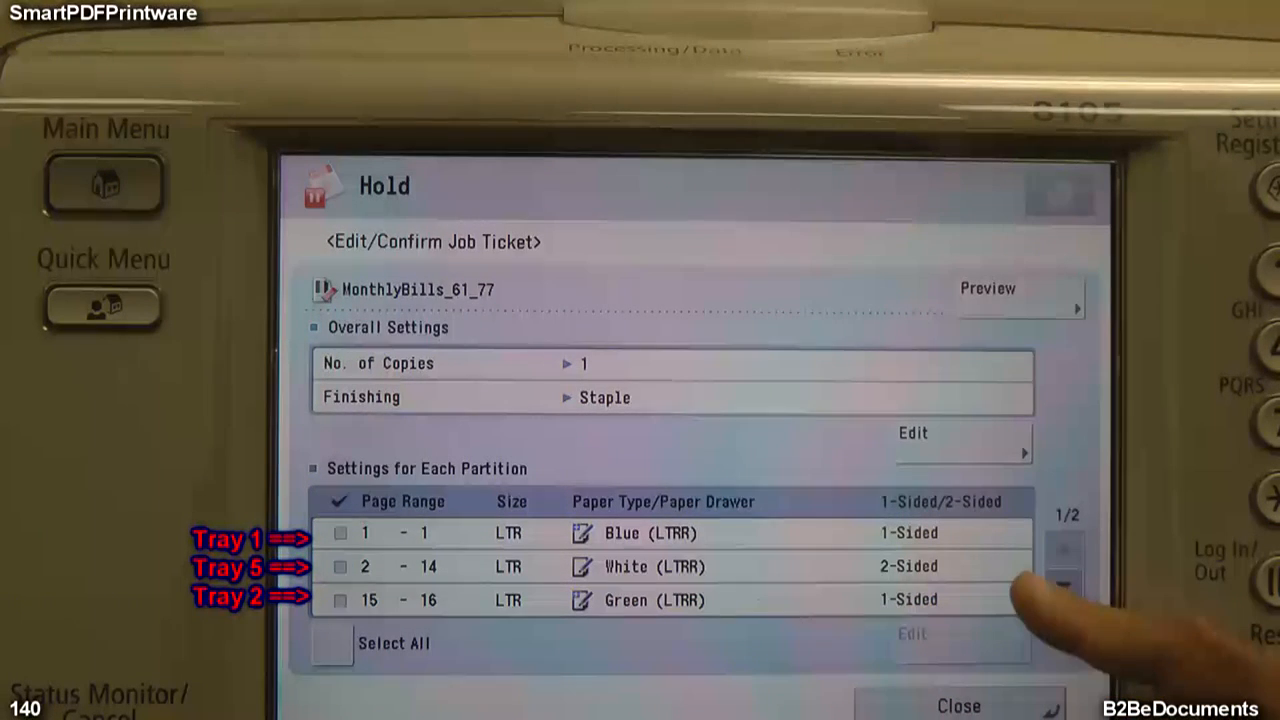
pyautogui.click(959, 706)
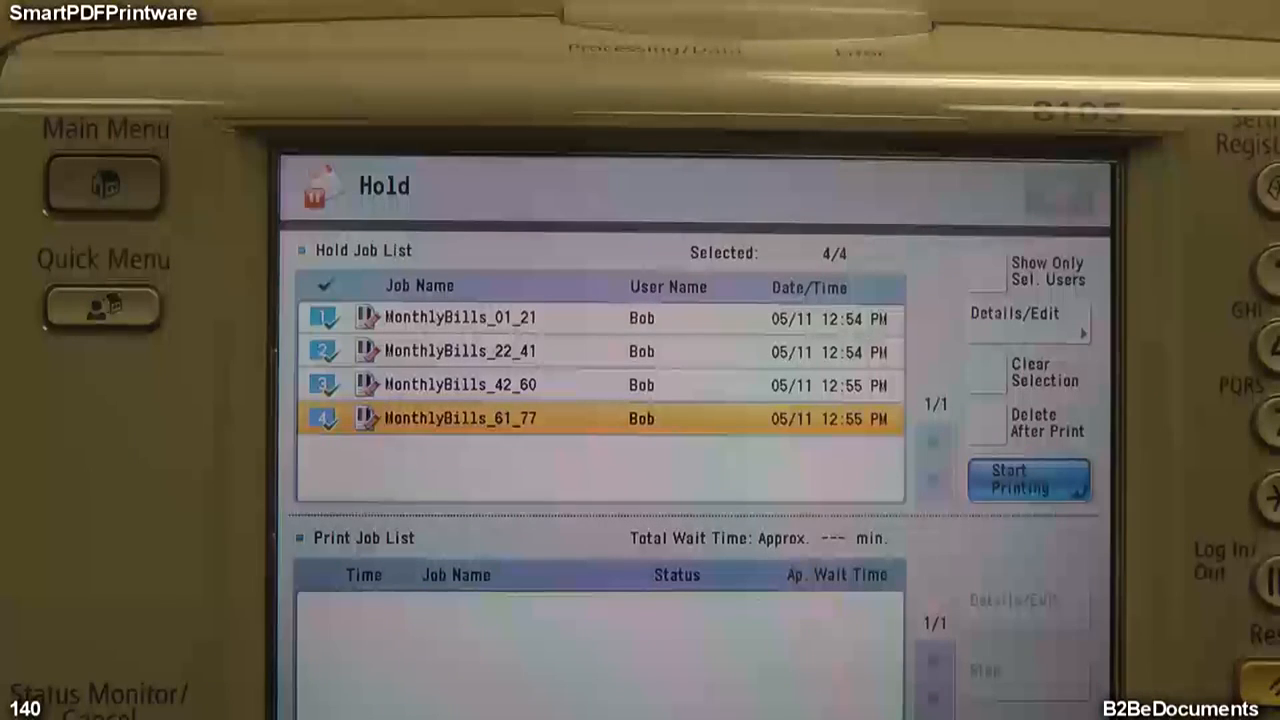